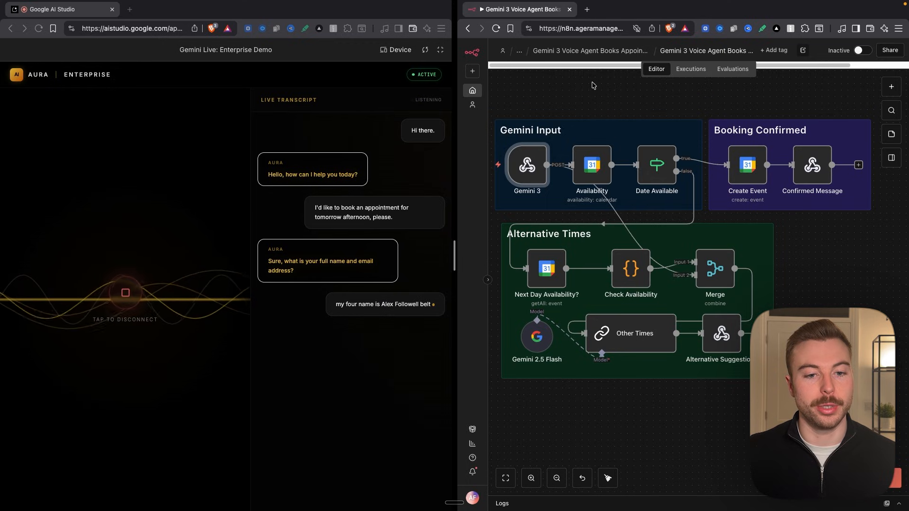
- Check the meeting booked for Friday, 5 December, 2:00–3:00pm in the calendar
{"action": "mouse_move", "coordinate": [497, 168]}
{"action": "left_click", "coordinate": [497, 169]}
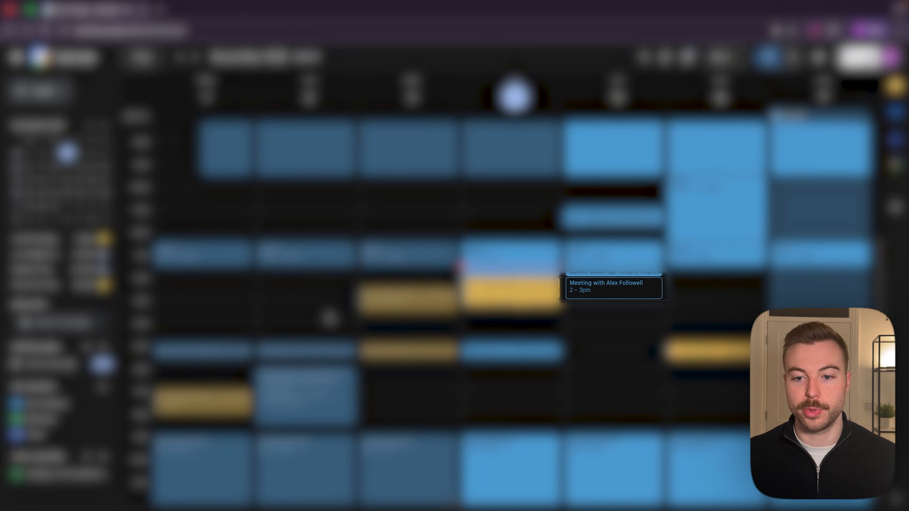
{"action": "left_click", "coordinate": [593, 293]}
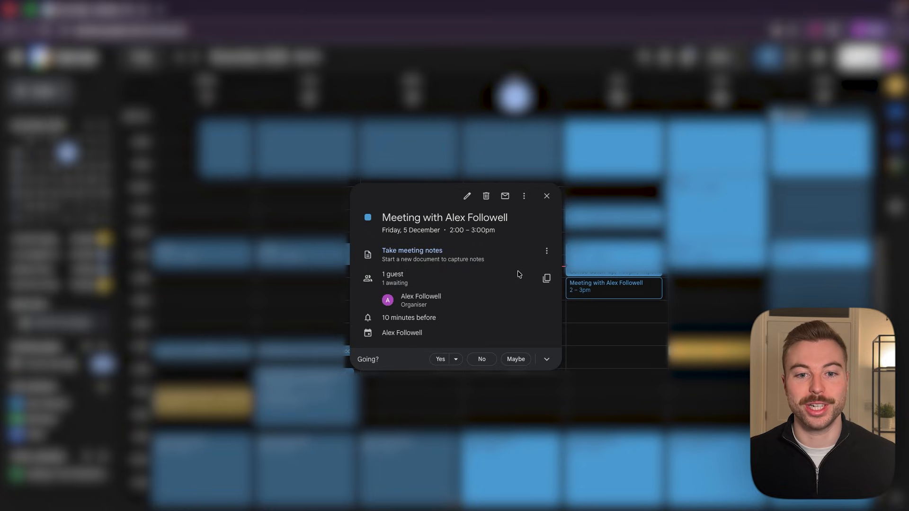
{"action": "left_click", "coordinate": [627, 302]}
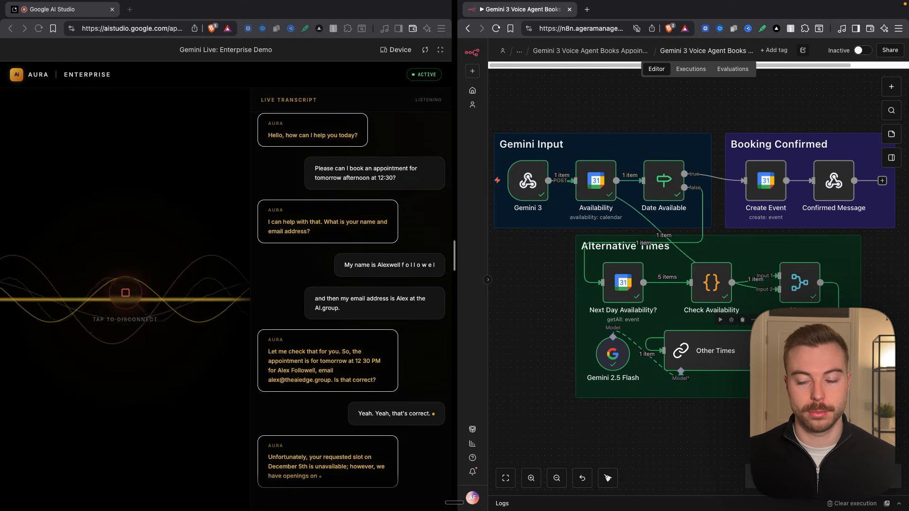
- Examine the alternative appointment times in the output of the workflow's Alternative Suggestion node
{"action": "double_click", "coordinate": [819, 351]}
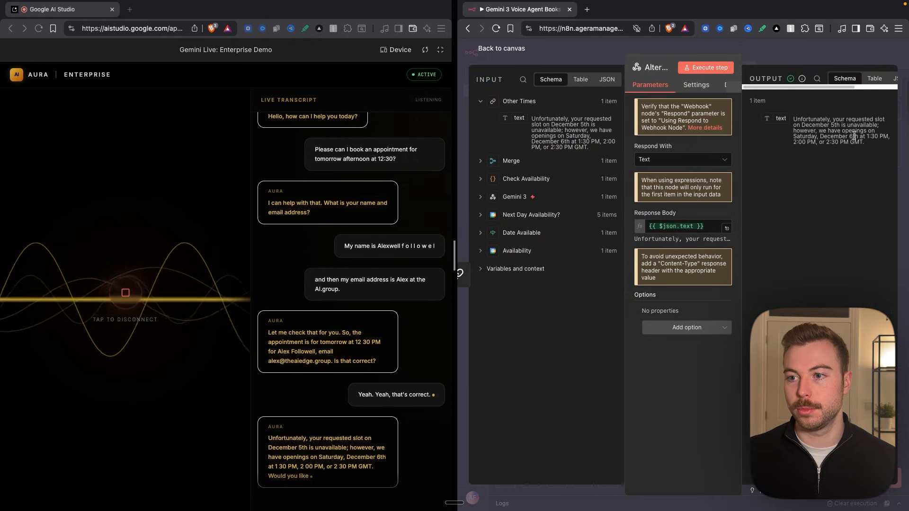
{"action": "left_click_drag", "start_coordinate": [819, 135], "coordinate": [887, 136]}
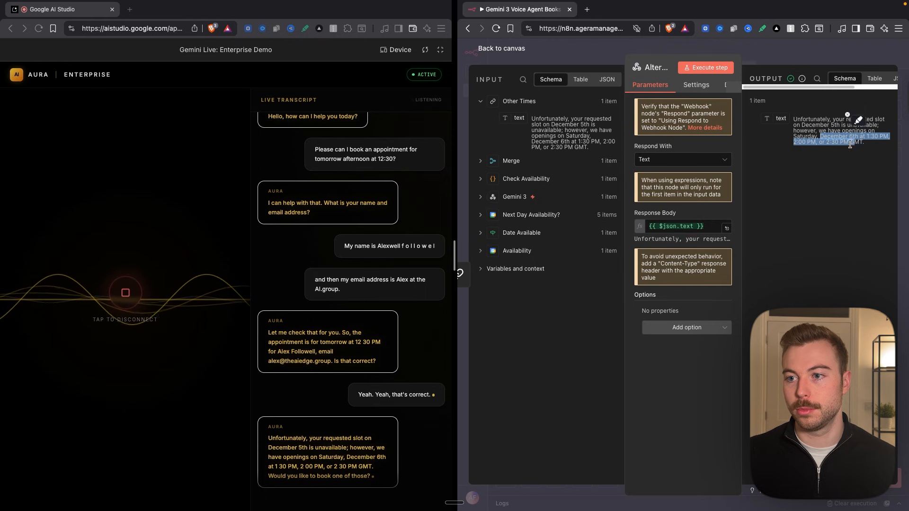
{"action": "key", "text": "Escape"}
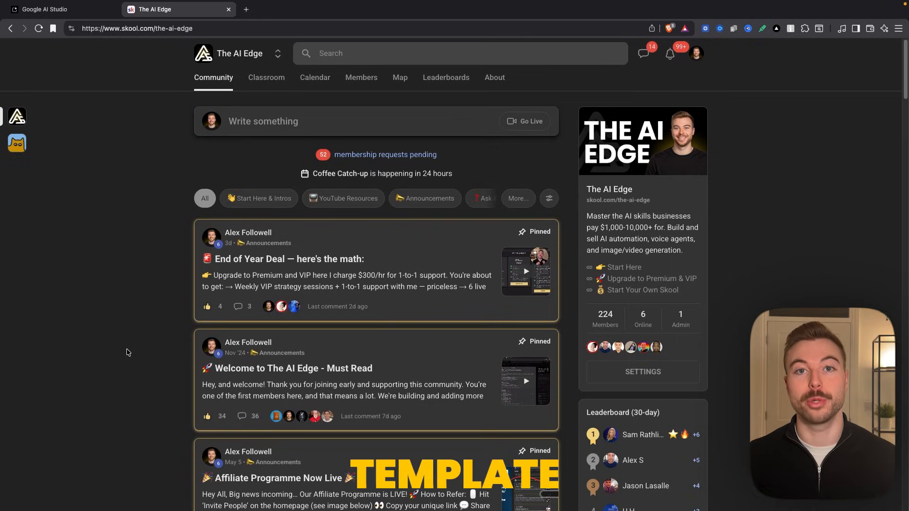
- Open The AI Edge community's Classroom, and switch to Google AI Studio to open its Build page
{"action": "left_click", "coordinate": [279, 82]}
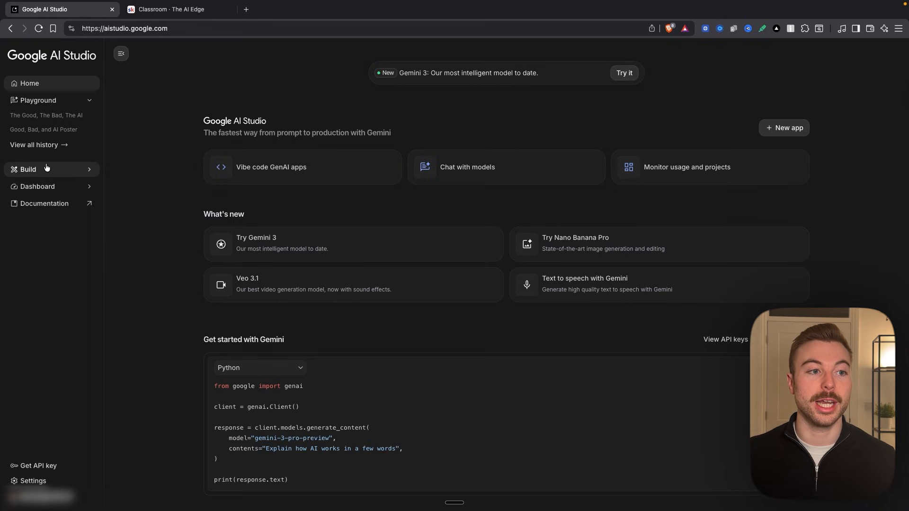
{"action": "left_click", "coordinate": [64, 175]}
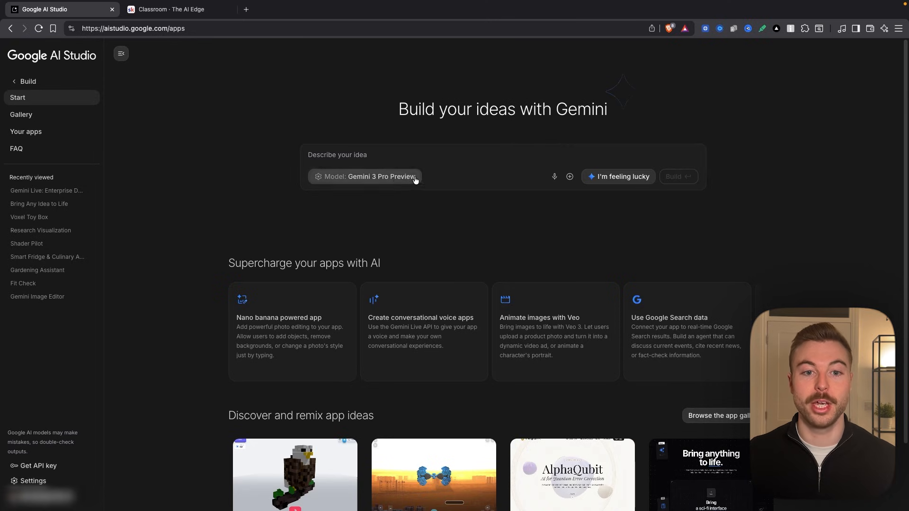
- Browse the featured apps in the app gallery and return to the Build start page
{"action": "scroll", "coordinate": [227, 274], "scroll_direction": "down", "scroll_amount": 3}
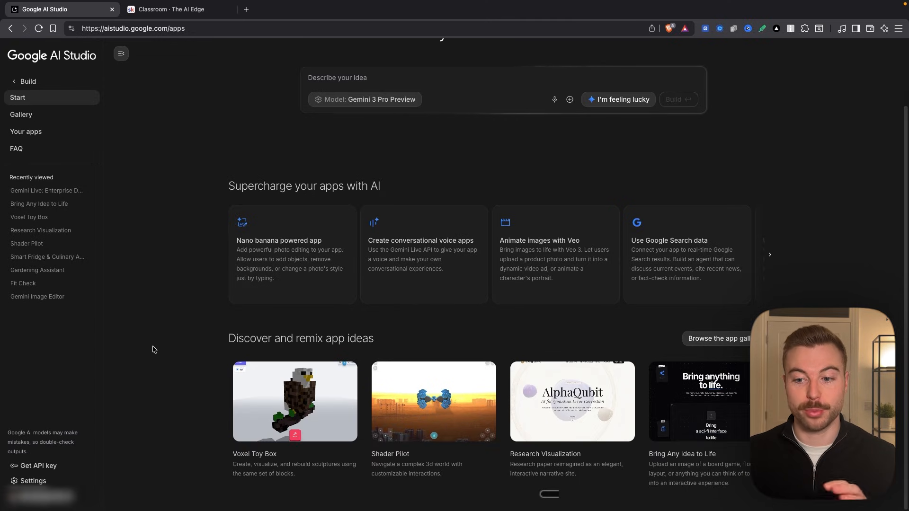
{"action": "left_click", "coordinate": [715, 339]}
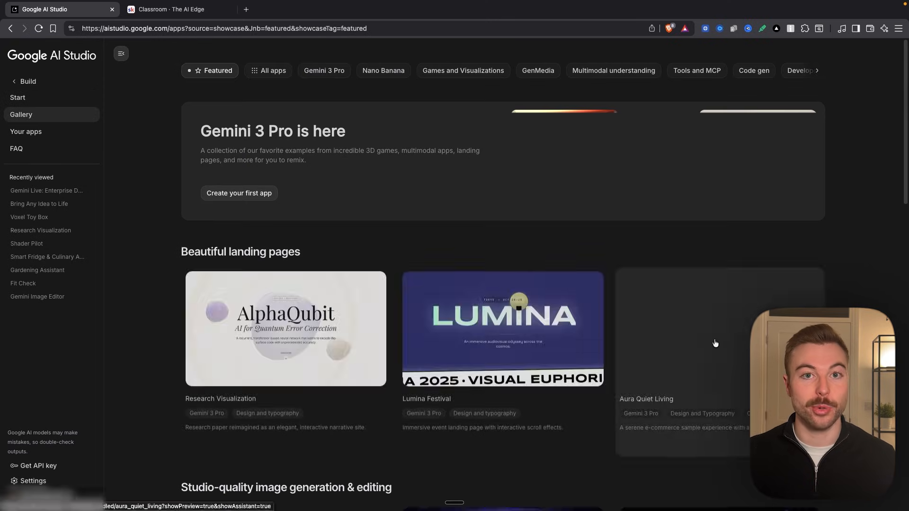
{"action": "scroll", "coordinate": [298, 215], "scroll_direction": "down", "scroll_amount": 5}
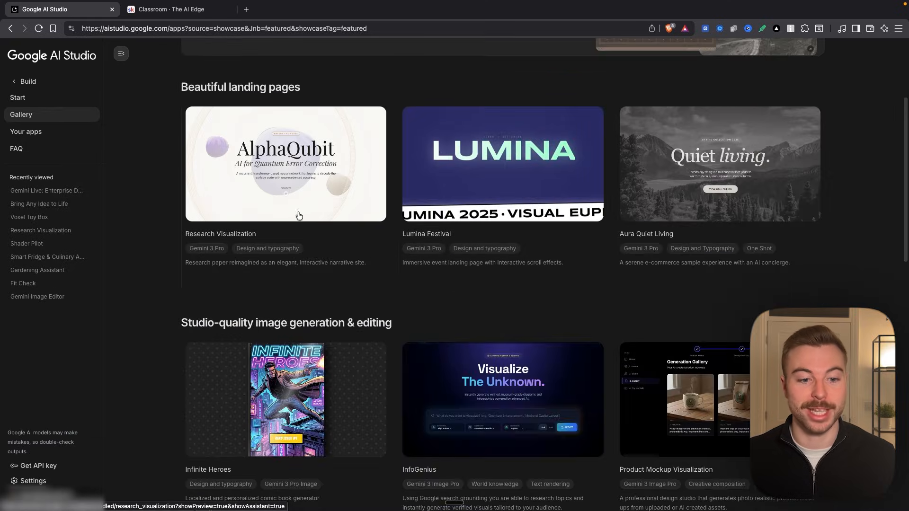
{"action": "left_click", "coordinate": [11, 28]}
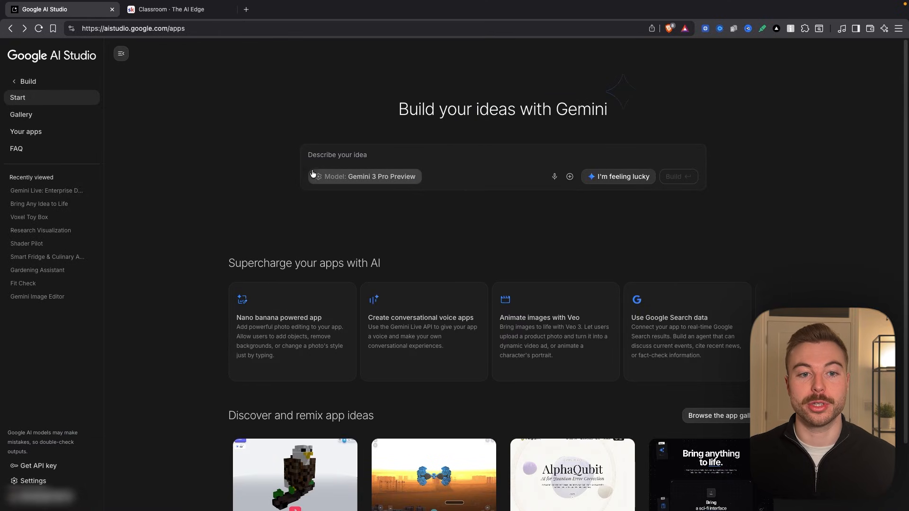
- Check the model selected for the code assistant in the advanced settings
{"action": "left_click", "coordinate": [346, 180]}
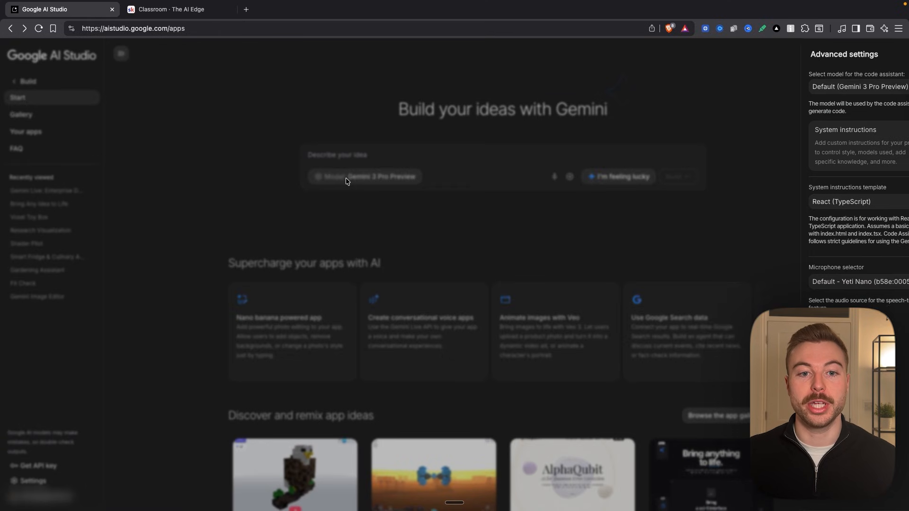
{"action": "left_click", "coordinate": [863, 87]}
{"action": "left_click", "coordinate": [710, 104]}
- Enter an app prompt for a black-and-gold premium voice AI agent interface with central visualiser, live transcript and an automatic spoken greeting in a female American voice
{"action": "left_click", "coordinate": [381, 158]}
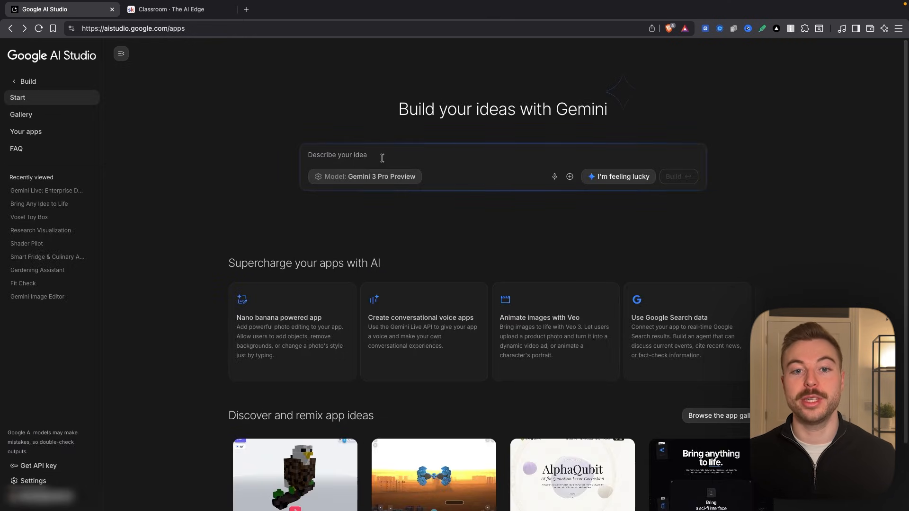
{"action": "type", "text": "Create a black, premium voice AI agent interface inspired by the ElevenLabs dynamic UI, with a unique look, smooth black and gold wave animation in the background, a central moving visualiser, and a live transcript box underneath that shows the true chronological conversation without duplicates or non-English text. When the user taps \"Tap to Start\", the agent must automatically speak first with \"Hello, how can I help you today?\" using a female American voice that is the fastest and most performant option available."}
{"action": "scroll", "coordinate": [417, 163], "scroll_direction": "up", "scroll_amount": 5}
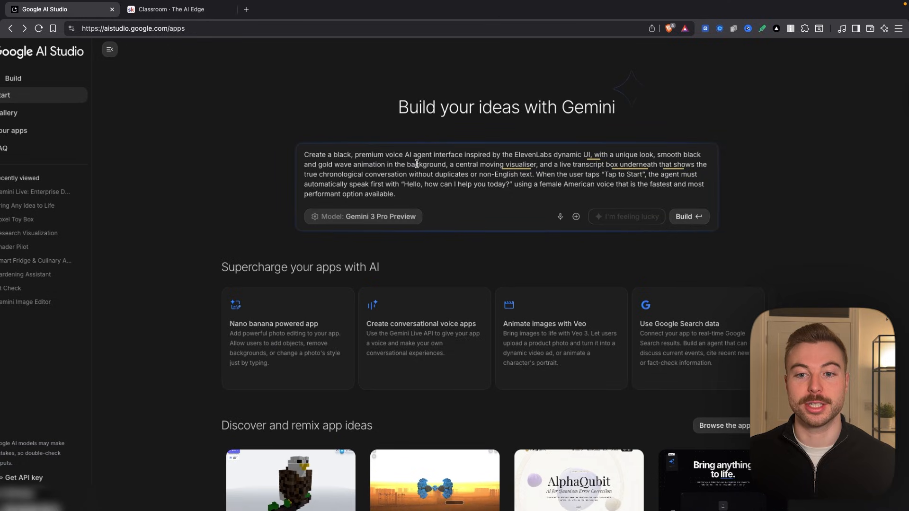
{"action": "scroll", "coordinate": [417, 164], "scroll_direction": "right", "scroll_amount": 5}
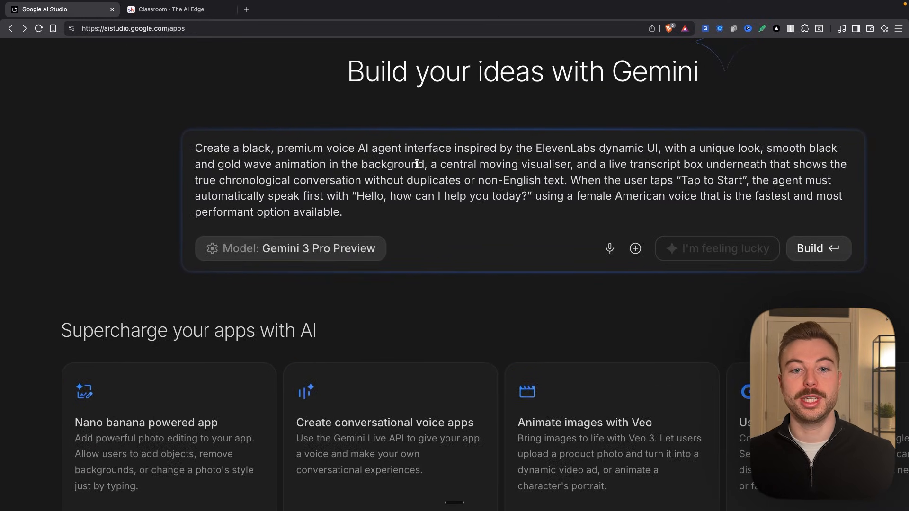
- Review the voice agent prompt and build the app from it with Gemini 3 Pro Preview
{"action": "left_click_drag", "start_coordinate": [69, 147], "coordinate": [695, 199]}
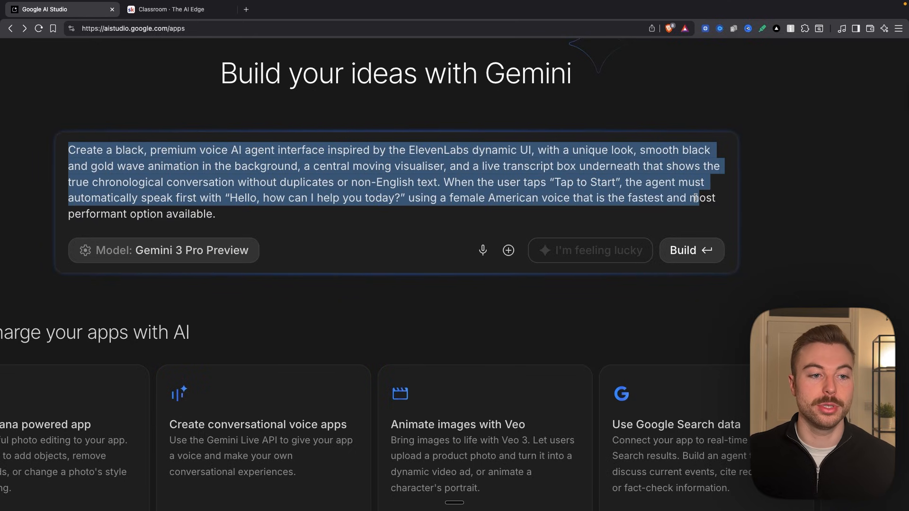
{"action": "left_click_drag", "start_coordinate": [695, 199], "coordinate": [696, 199]}
{"action": "left_click", "coordinate": [739, 250]}
{"action": "scroll", "coordinate": [715, 259], "scroll_direction": "down", "scroll_amount": 5}
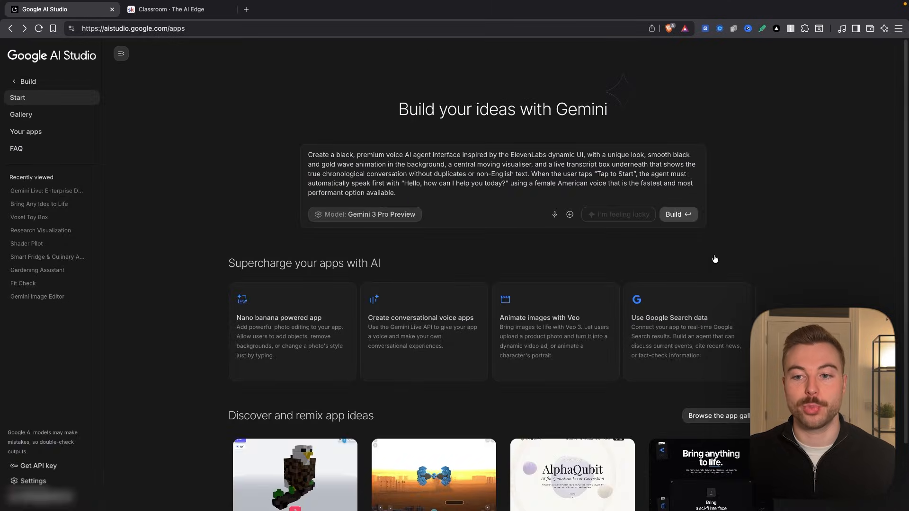
{"action": "left_click", "coordinate": [684, 212]}
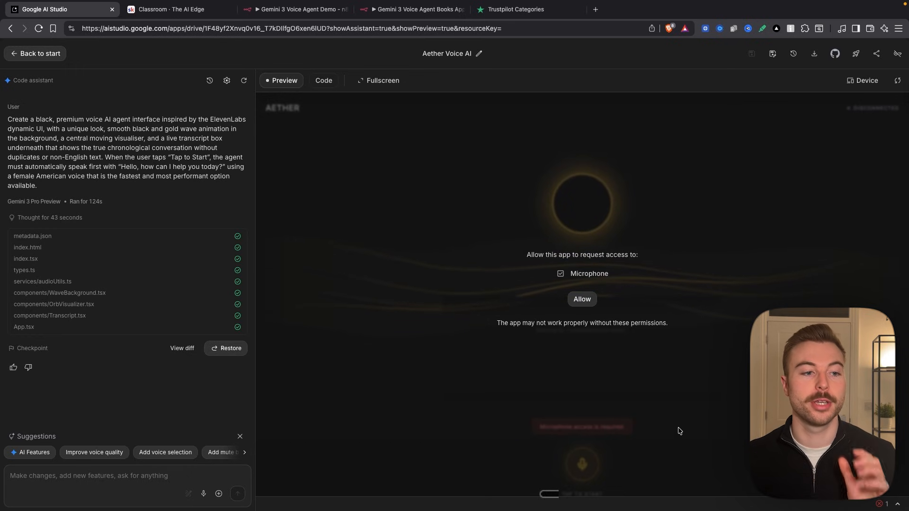
- Examine the code assistant's run details and its list of generated files
{"action": "scroll", "coordinate": [52, 210], "scroll_direction": "up", "scroll_amount": 5}
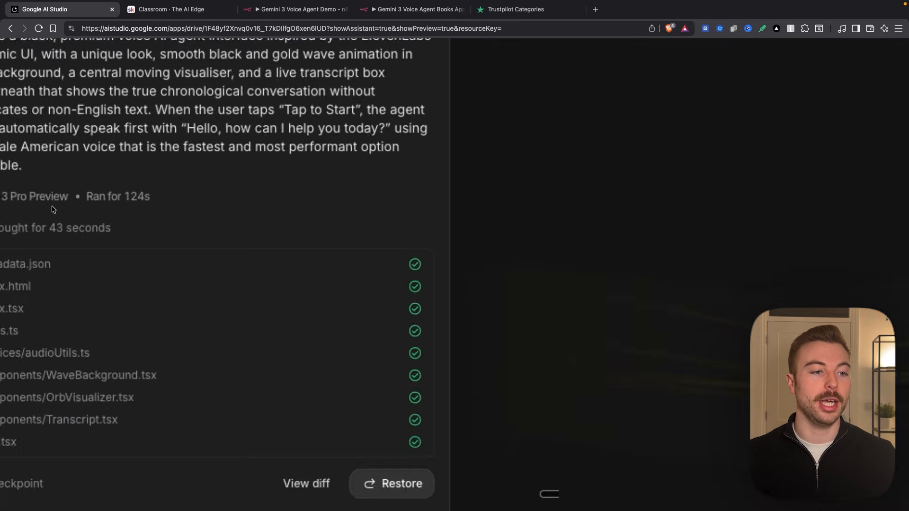
{"action": "scroll", "coordinate": [52, 210], "scroll_direction": "left", "scroll_amount": 1}
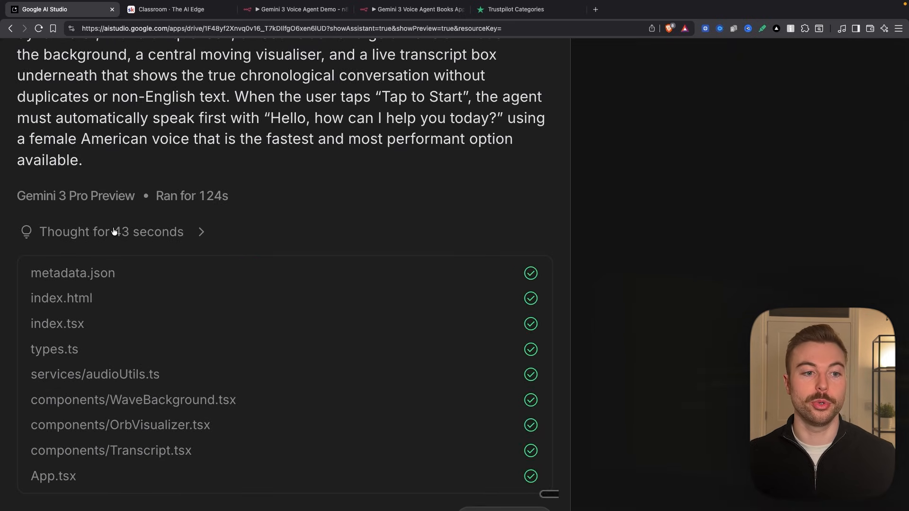
{"action": "scroll", "coordinate": [114, 232], "scroll_direction": "down", "scroll_amount": 2}
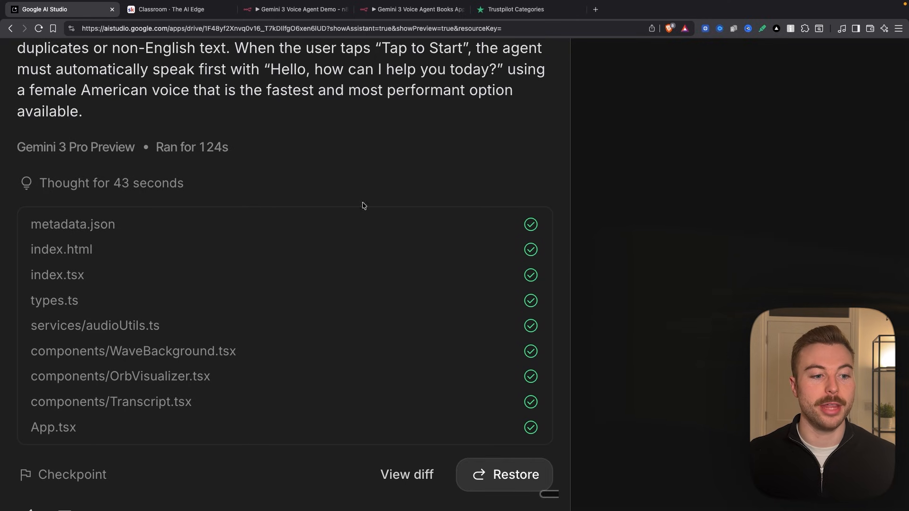
{"action": "scroll", "coordinate": [340, 329], "scroll_direction": "down", "scroll_amount": 5}
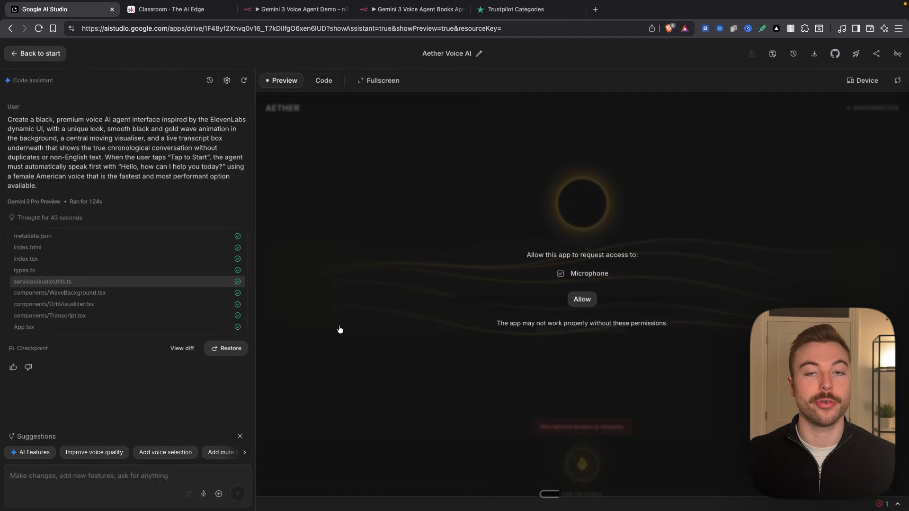
- Look through the generated App.tsx source code and return to the app preview
{"action": "left_click", "coordinate": [327, 80]}
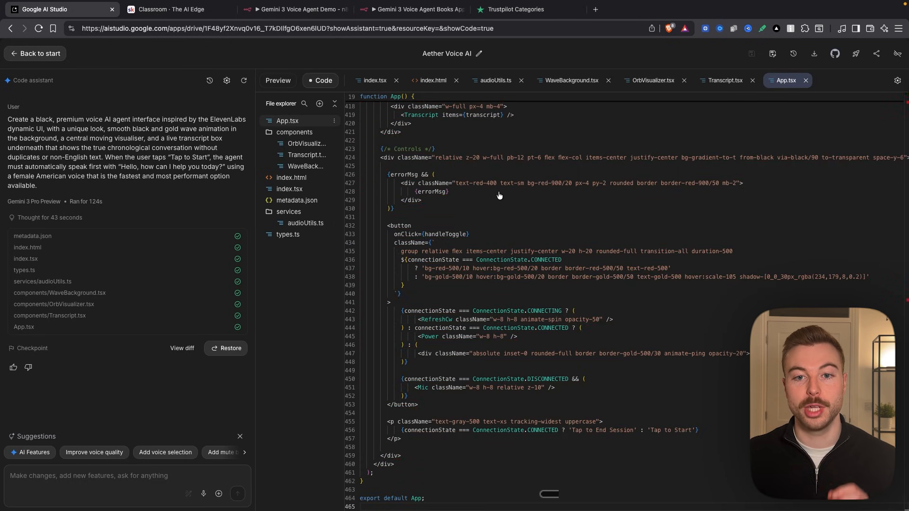
{"action": "scroll", "coordinate": [498, 195], "scroll_direction": "down", "scroll_amount": 1}
{"action": "scroll", "coordinate": [539, 325], "scroll_direction": "up", "scroll_amount": 20}
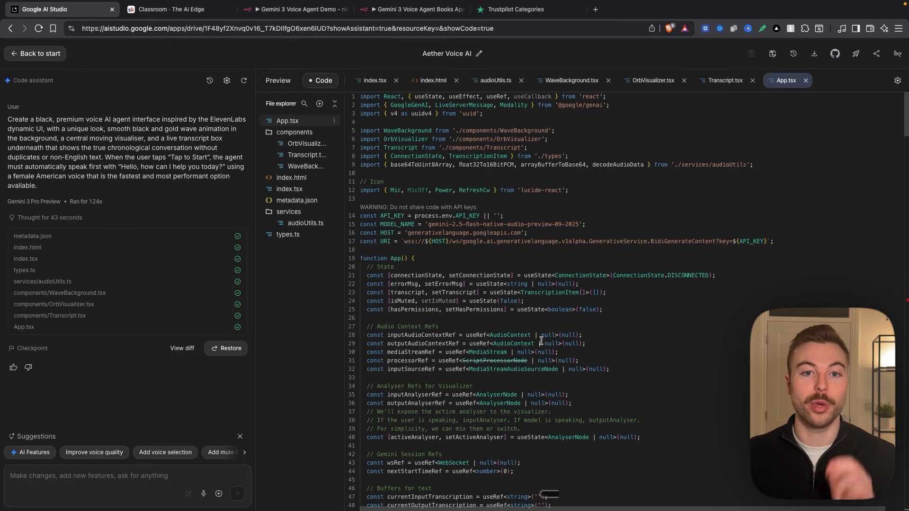
{"action": "left_click", "coordinate": [277, 80]}
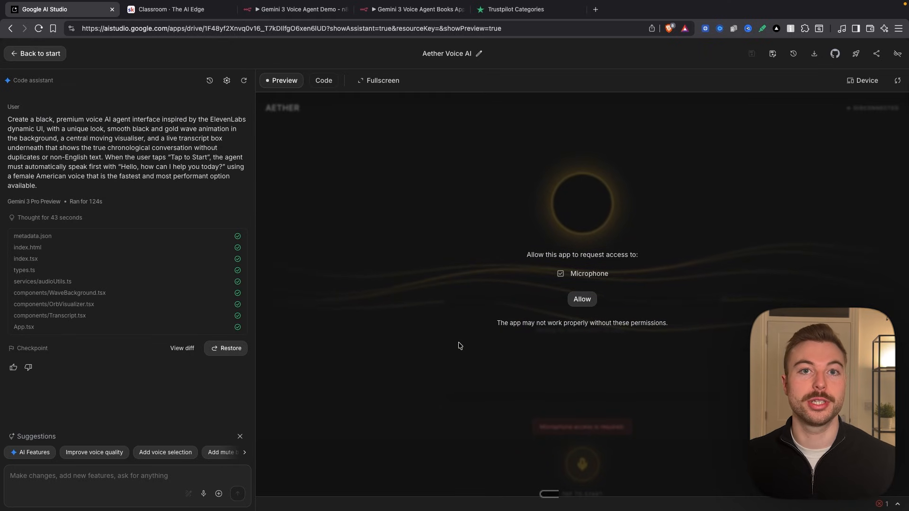
- Allow the previewed app microphone access and try to start a voice session
{"action": "left_click", "coordinate": [582, 299]}
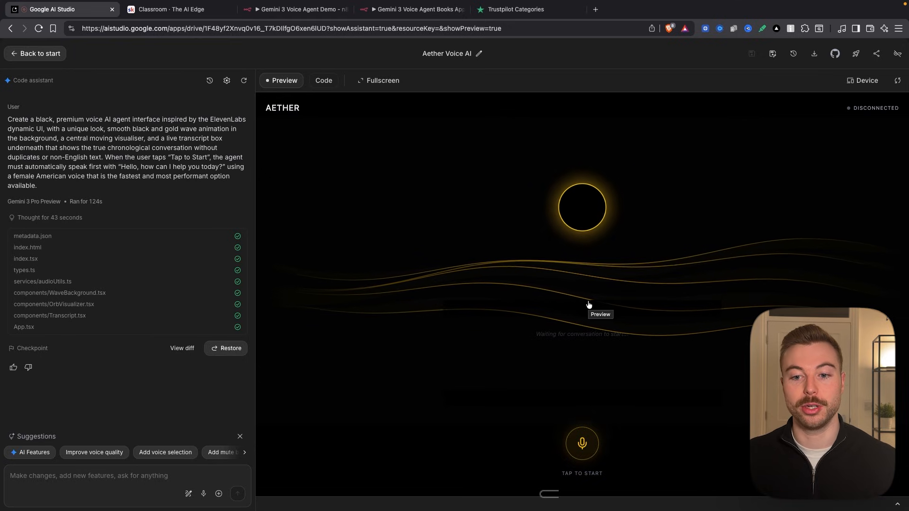
{"action": "left_click", "coordinate": [583, 445]}
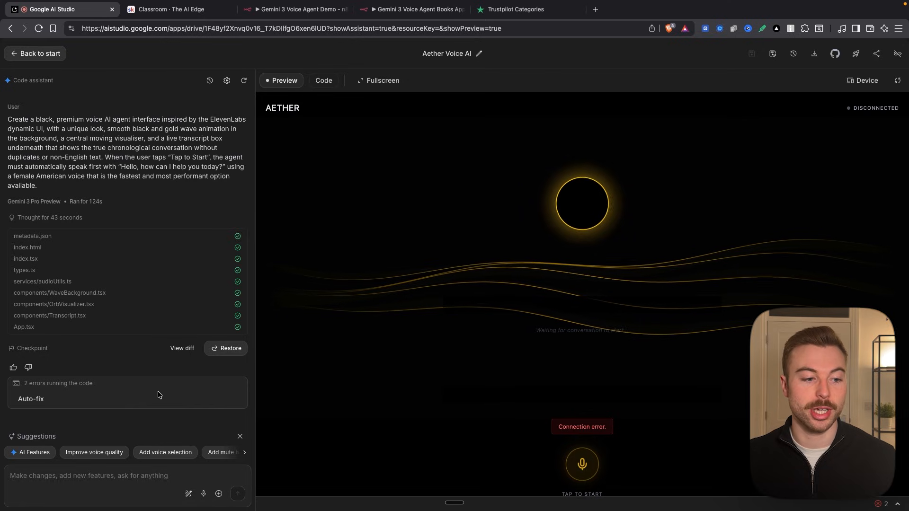
- Auto-fix the reported code errors and test the voice agent with a short conversation, ending the session
{"action": "left_click", "coordinate": [40, 400]}
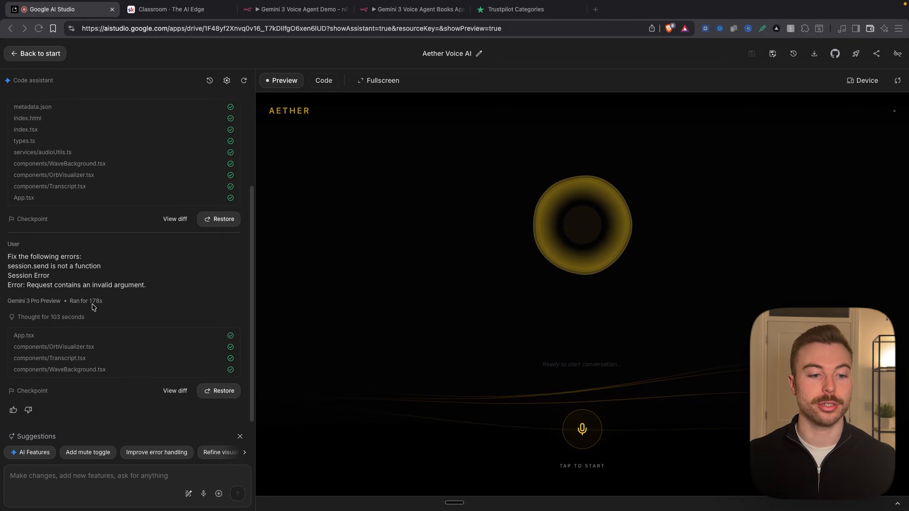
{"action": "left_click", "coordinate": [575, 438]}
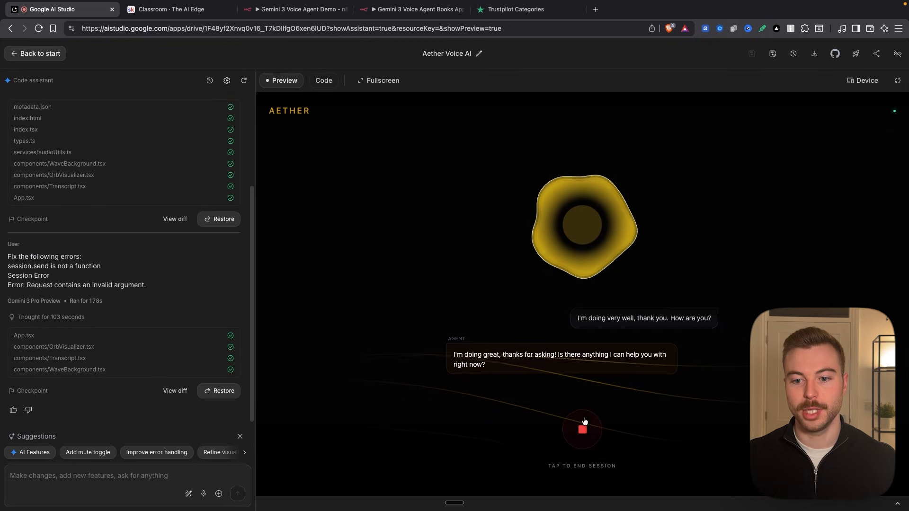
{"action": "left_click", "coordinate": [576, 433]}
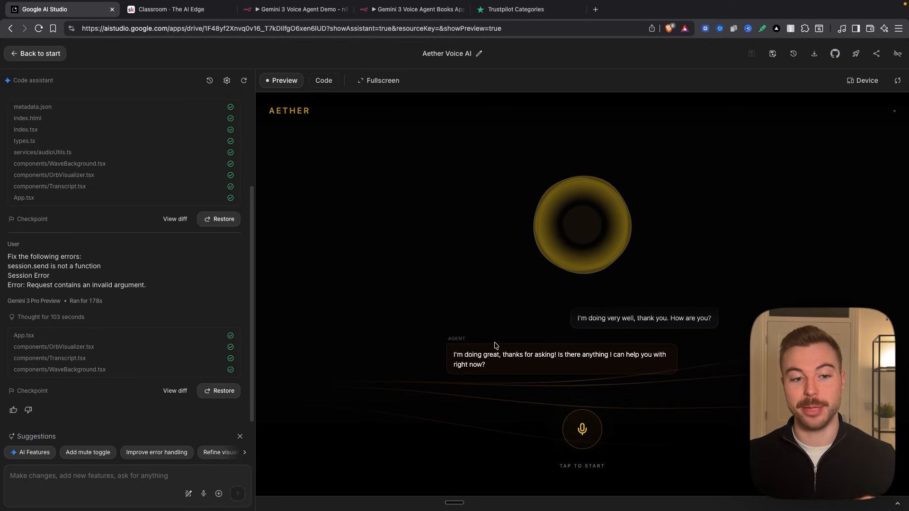
- Ask the code assistant to send name, email and ISO start time to the webhook by POST and read its response aloud
{"action": "left_click", "coordinate": [121, 467]}
{"action": "type", "text": "Add logic so that once the user provides their name, email address, and desired appointment start time in ISO format (for example 2025-12-04T05:25:10.256-05:00), the agent first says \"Let me check that for you\", then sends these details in a POST request to the specified webhook URL and reads the webhook response aloud to either confirm the booking or suggest alternative times, and whenever the agent says \"Let me check that for you again.\" it must trigger the webhook again."}
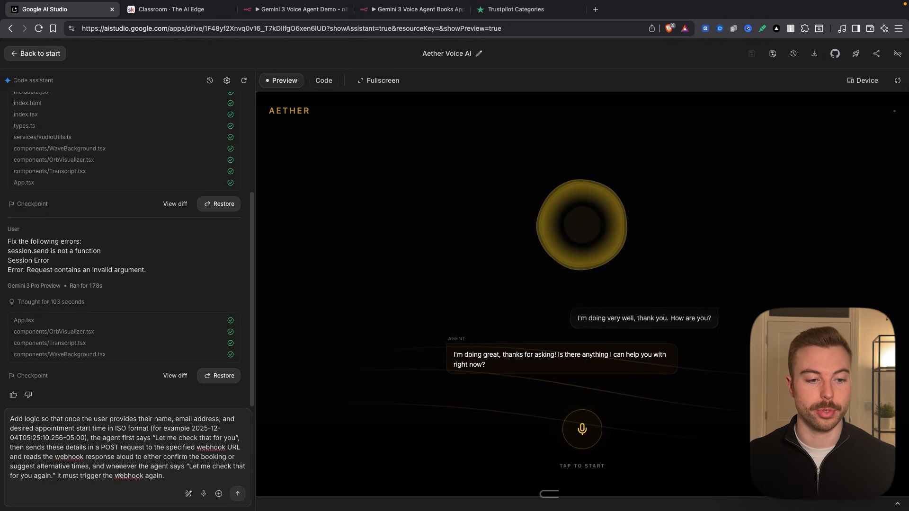
{"action": "key", "text": "shift+Return"}
{"action": "key", "text": "Return"}
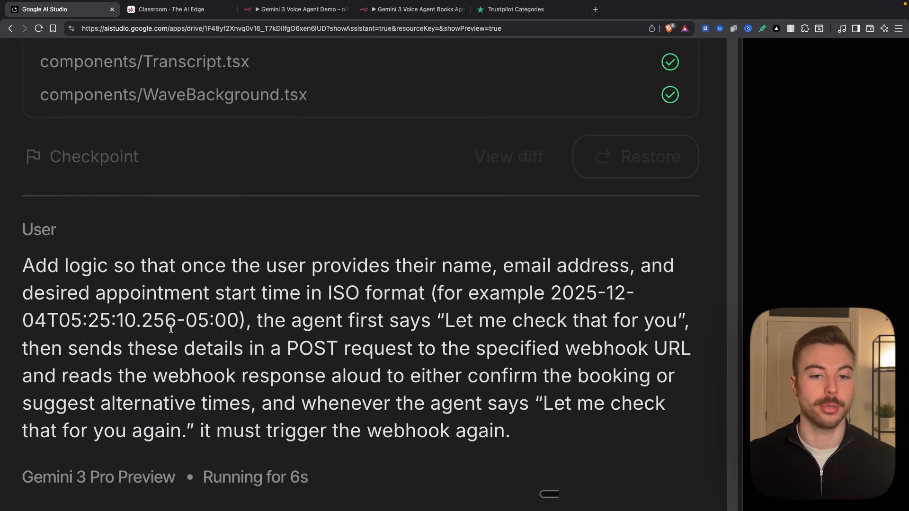
- Review the submitted prompt's key requirements: collected details, the "Let me check that for you" phrase, the POST request and the webhook response
{"action": "left_click_drag", "start_coordinate": [436, 268], "coordinate": [361, 295]}
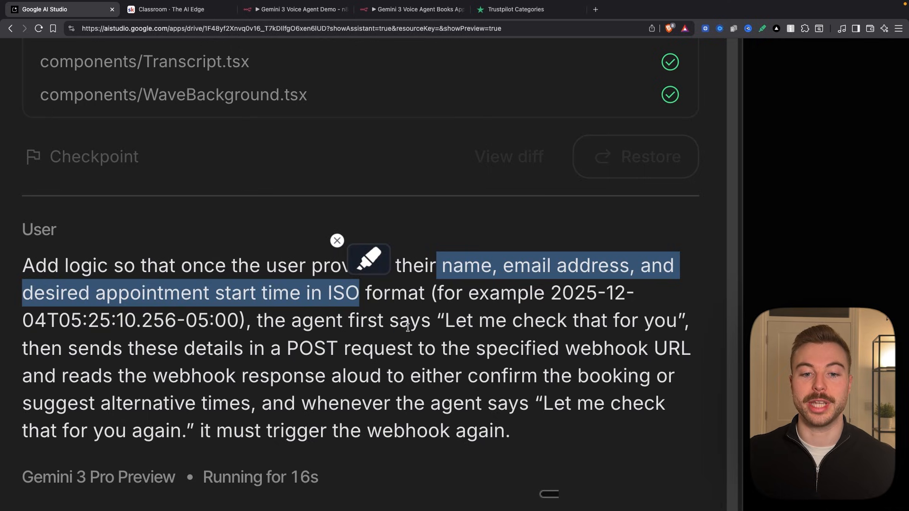
{"action": "left_click_drag", "start_coordinate": [447, 321], "coordinate": [674, 323]}
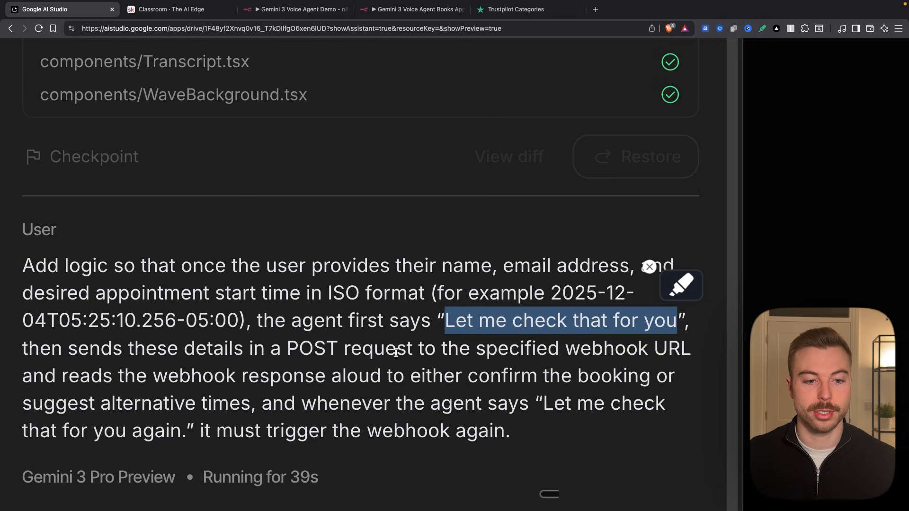
{"action": "left_click_drag", "start_coordinate": [280, 350], "coordinate": [413, 350]}
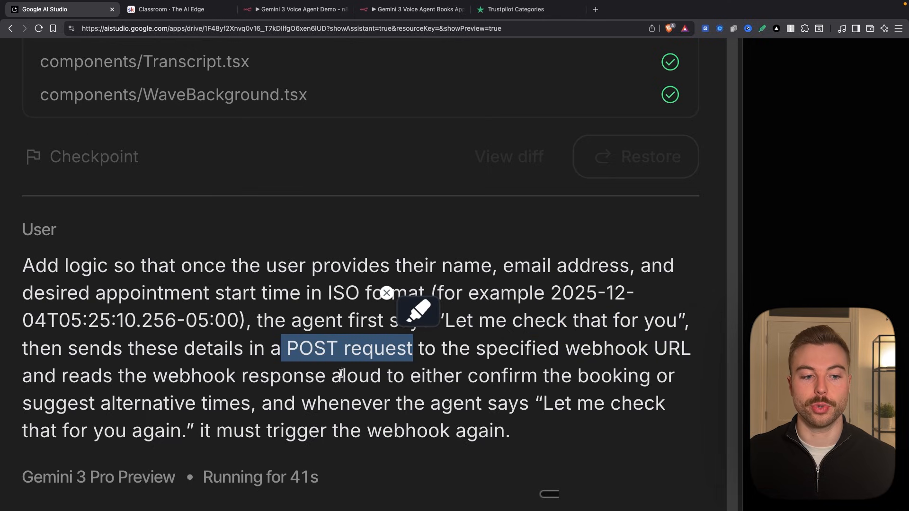
{"action": "left_click_drag", "start_coordinate": [160, 378], "coordinate": [325, 376]}
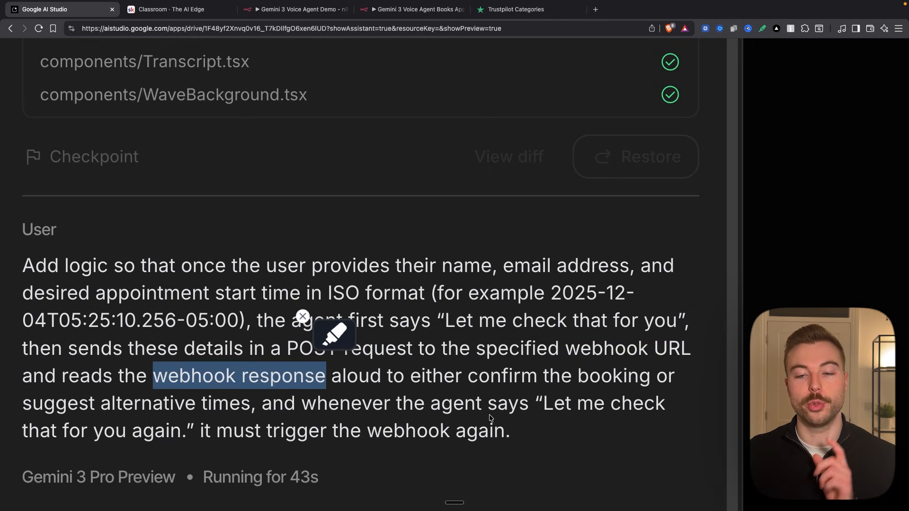
{"action": "scroll", "coordinate": [491, 419], "scroll_direction": "down", "scroll_amount": 5}
{"action": "left_click", "coordinate": [182, 397]}
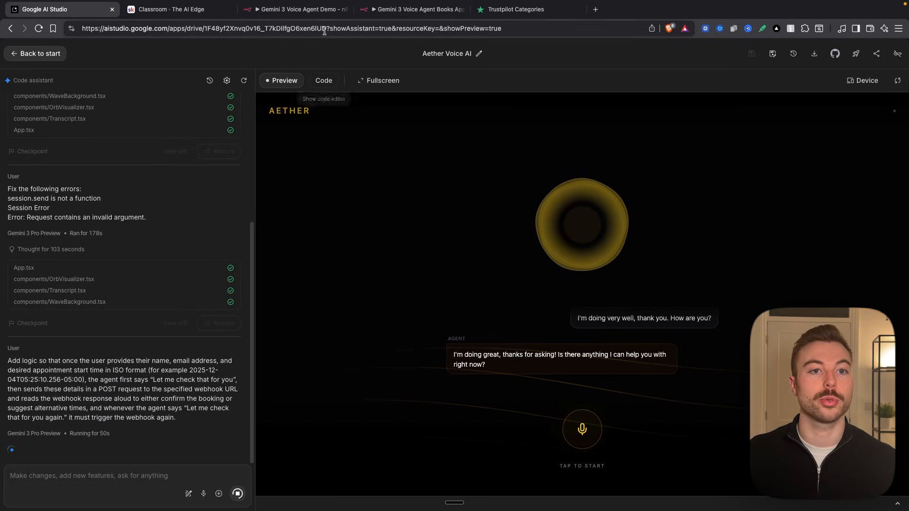
- Switch to the n8n Gemini 3 Voice Agent Demo workflow and add a Webhook trigger with its HTTP method set to POST
{"action": "left_click", "coordinate": [325, 10]}
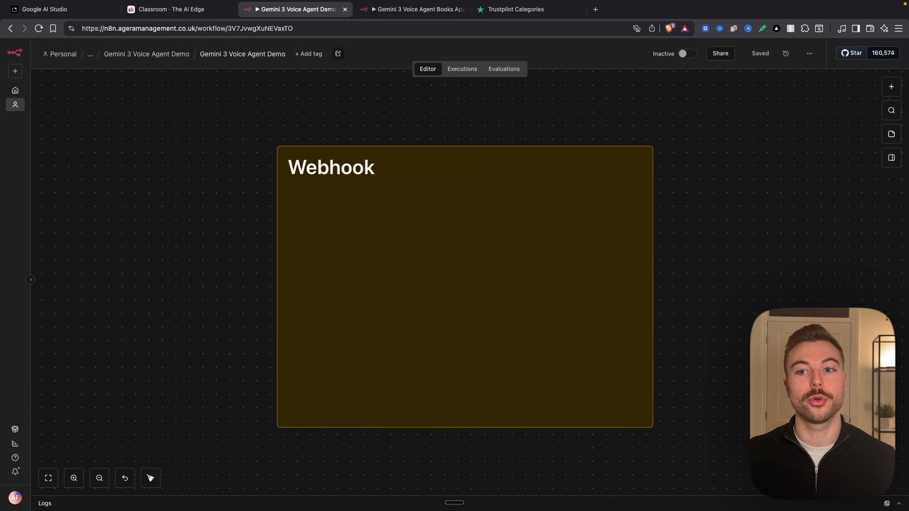
{"action": "left_click", "coordinate": [886, 88]}
{"action": "type", "text": "web"}
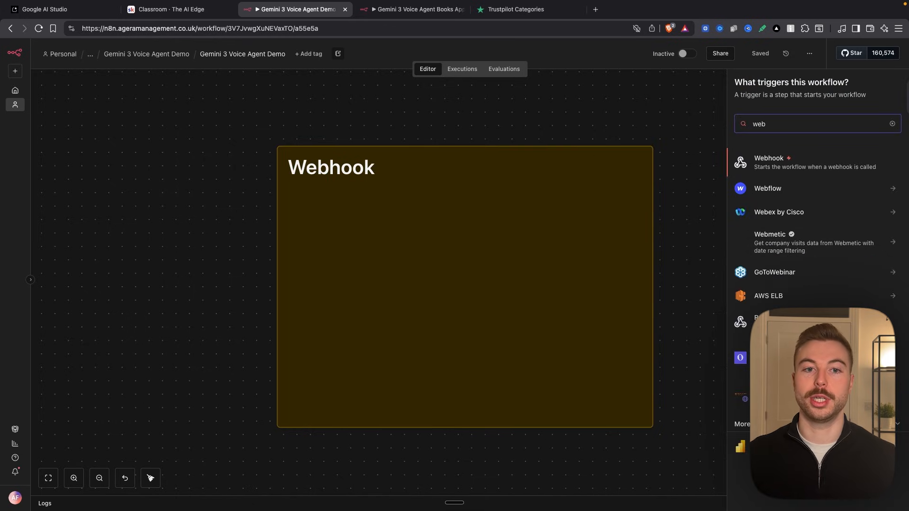
{"action": "key", "text": "Return"}
{"action": "left_click", "coordinate": [285, 190]}
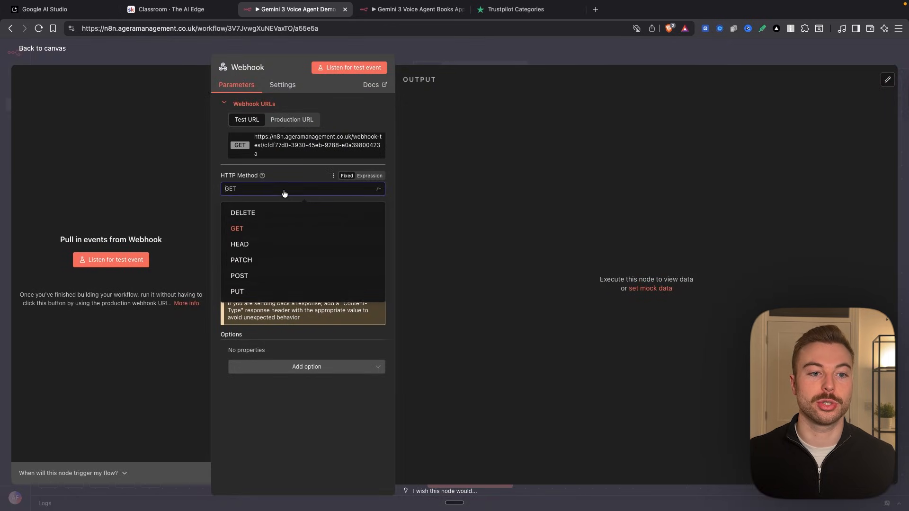
{"action": "left_click", "coordinate": [237, 277]}
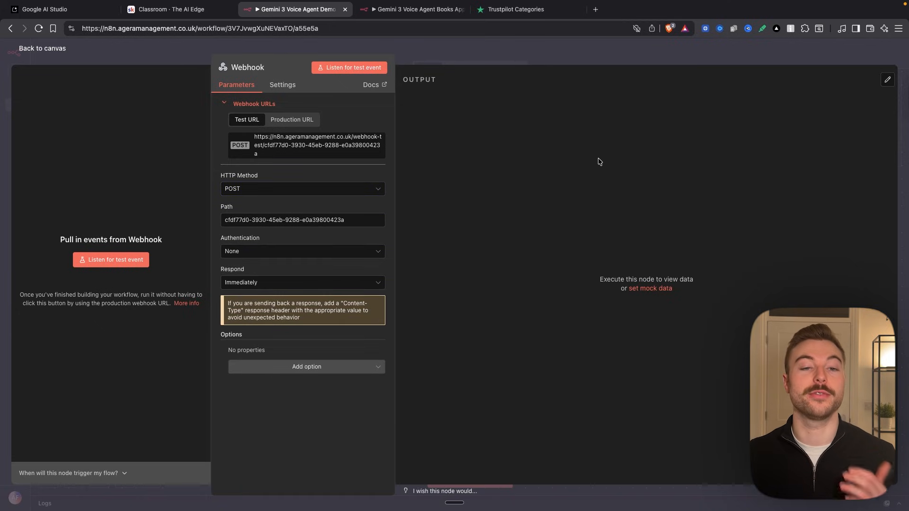
{"action": "left_click", "coordinate": [304, 124]}
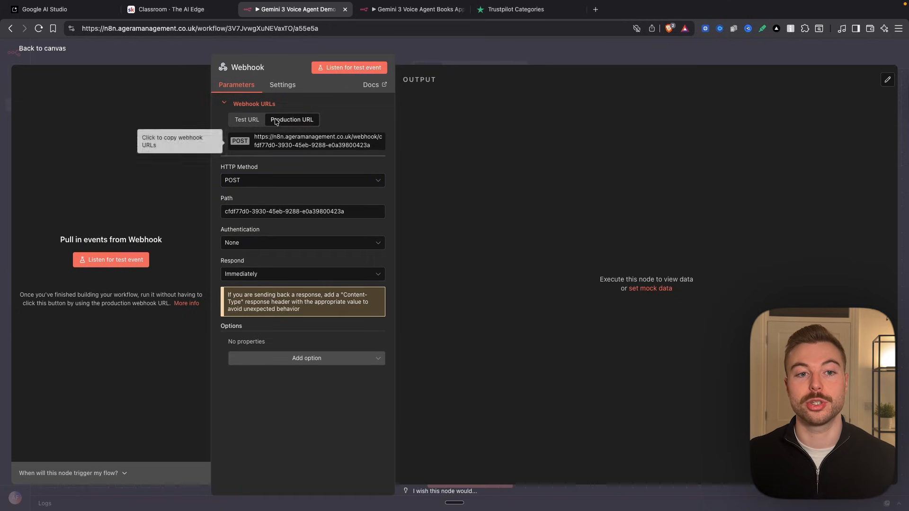
{"action": "left_click", "coordinate": [534, 55]}
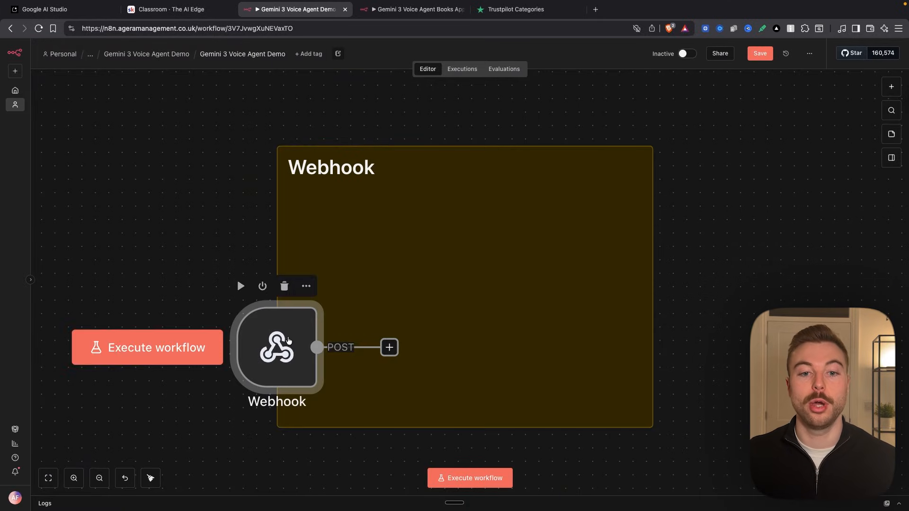
- Move the Webhook node to the middle of the Webhook sticky note and reopen its parameters
{"action": "left_click_drag", "start_coordinate": [298, 337], "coordinate": [459, 271]}
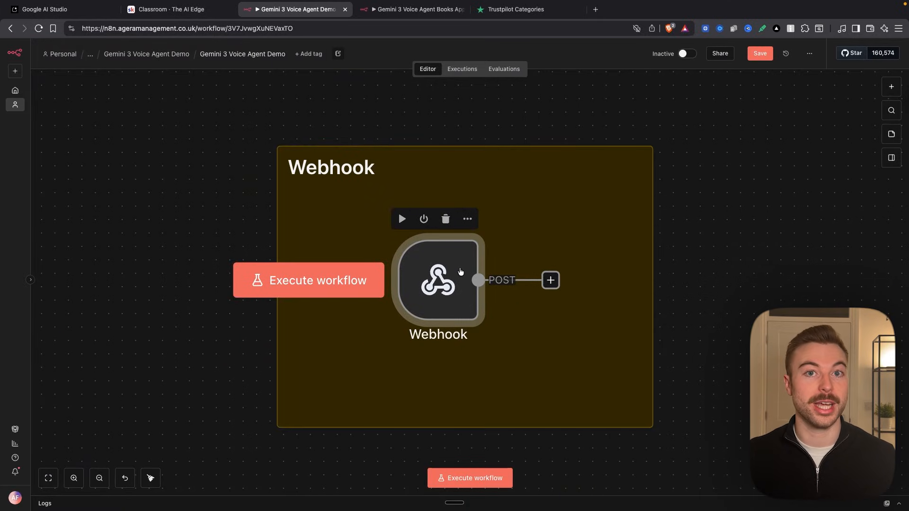
{"action": "double_click", "coordinate": [460, 271]}
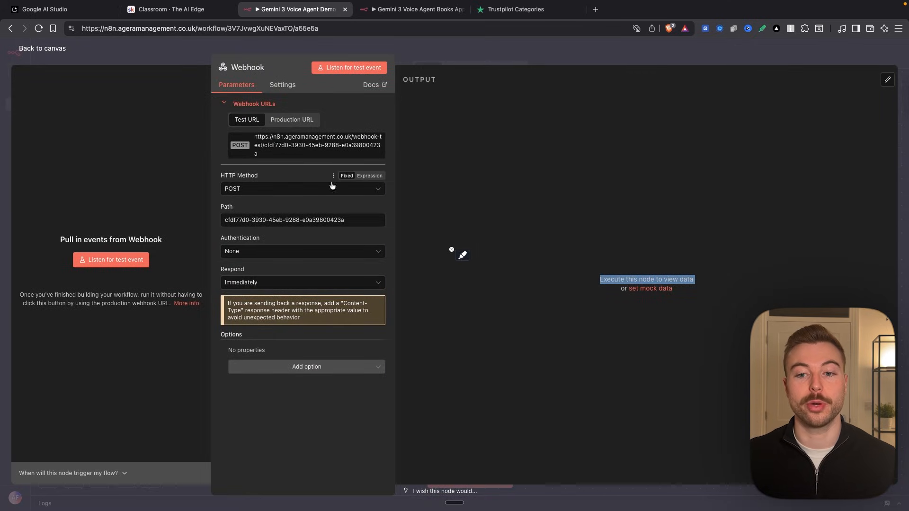
{"action": "left_click", "coordinate": [456, 187]}
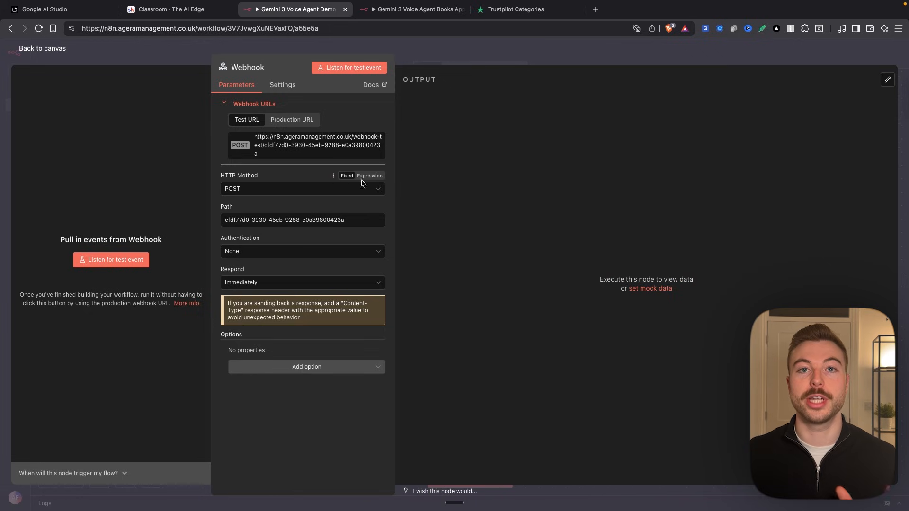
- In Google AI Studio, find WEBHOOK_URL in App.tsx and replace its placeholder address with the test URL copied from the n8n Webhook node
{"action": "left_click", "coordinate": [71, 11]}
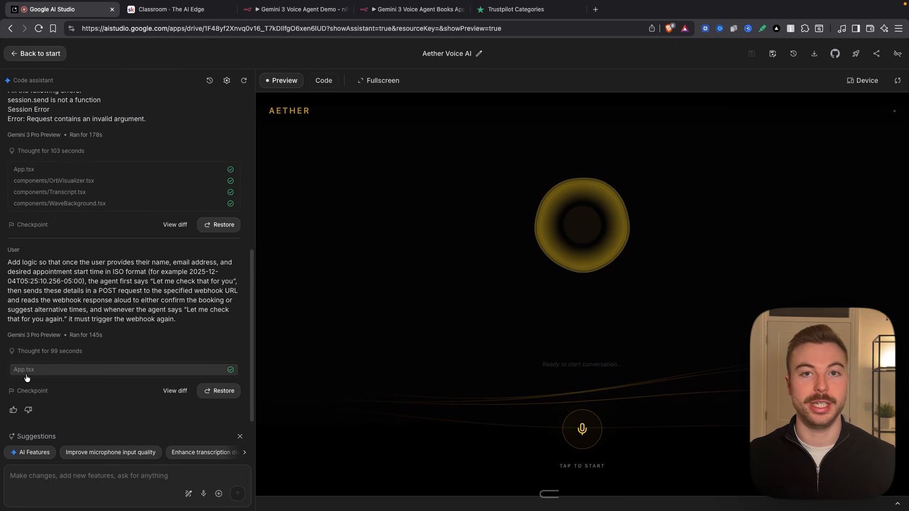
{"action": "left_click", "coordinate": [60, 370]}
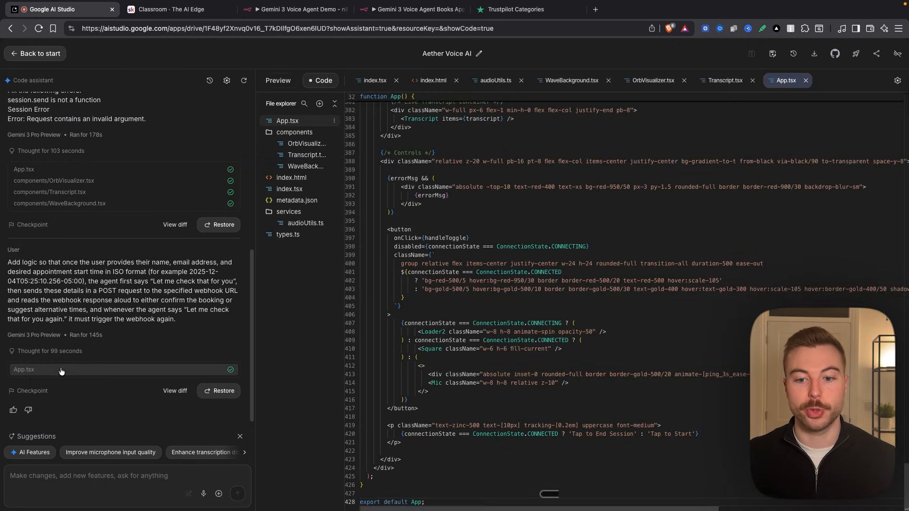
{"action": "left_click", "coordinate": [650, 248]}
{"action": "key", "text": "super+f"}
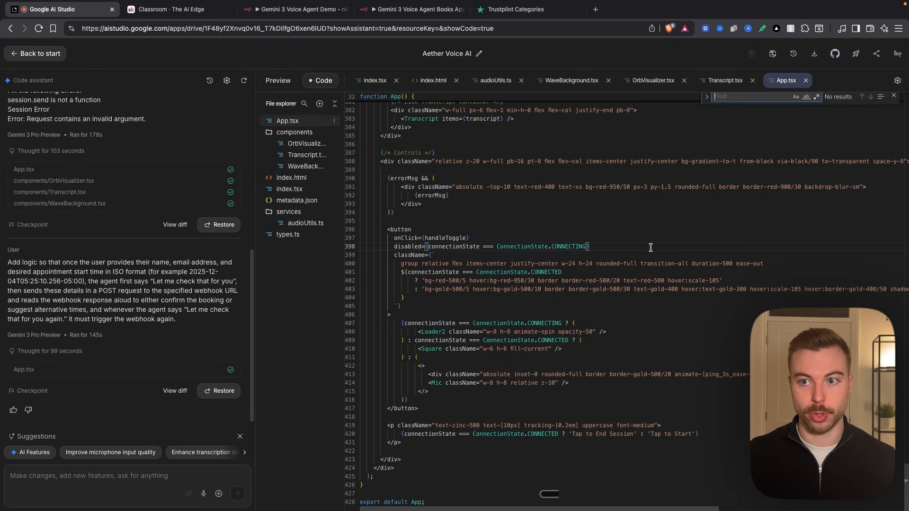
{"action": "type", "text": "webhoo"}
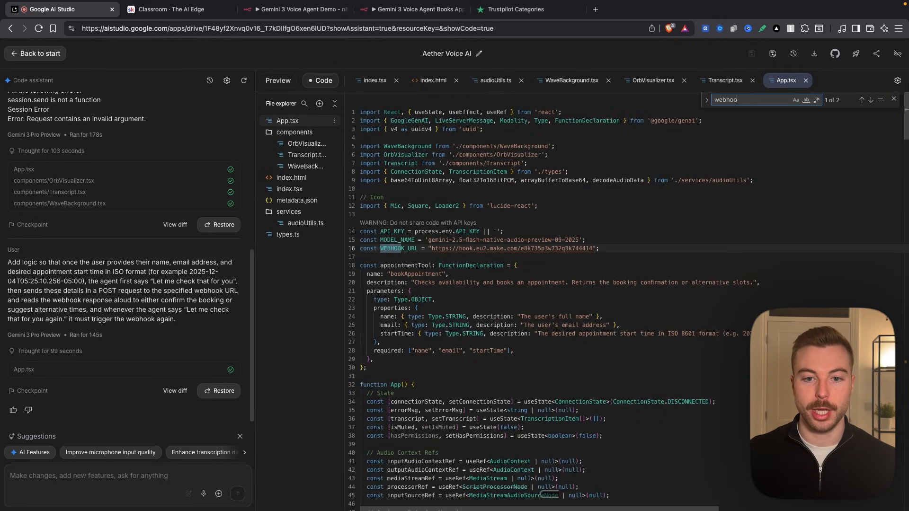
{"action": "left_click_drag", "start_coordinate": [431, 249], "coordinate": [592, 249]}
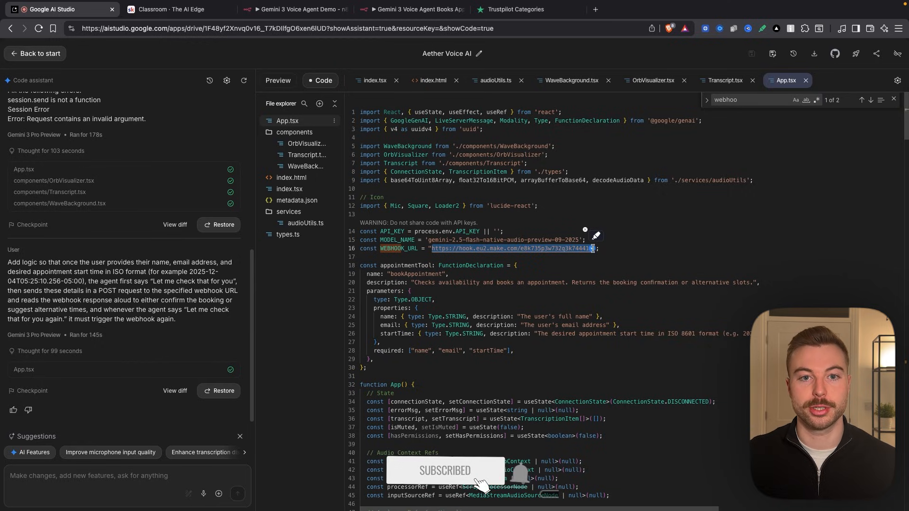
{"action": "left_click", "coordinate": [295, 15]}
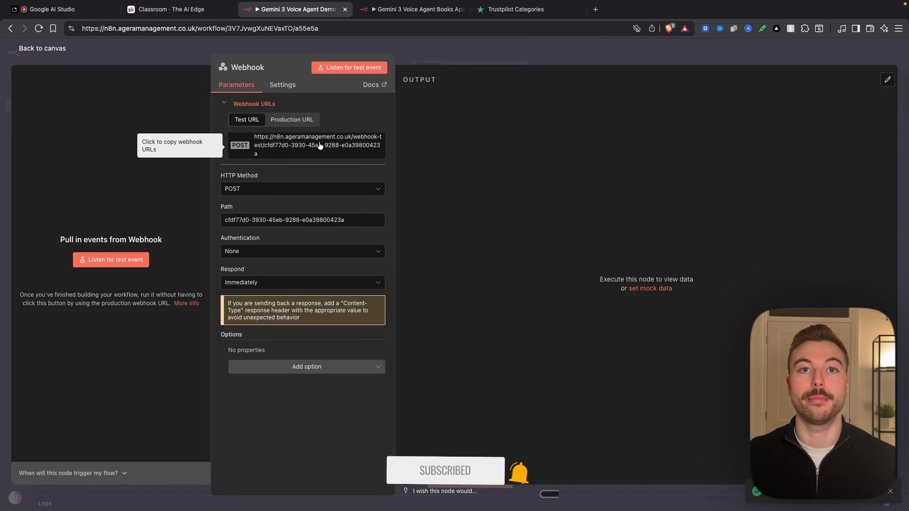
{"action": "left_click", "coordinate": [86, 9]}
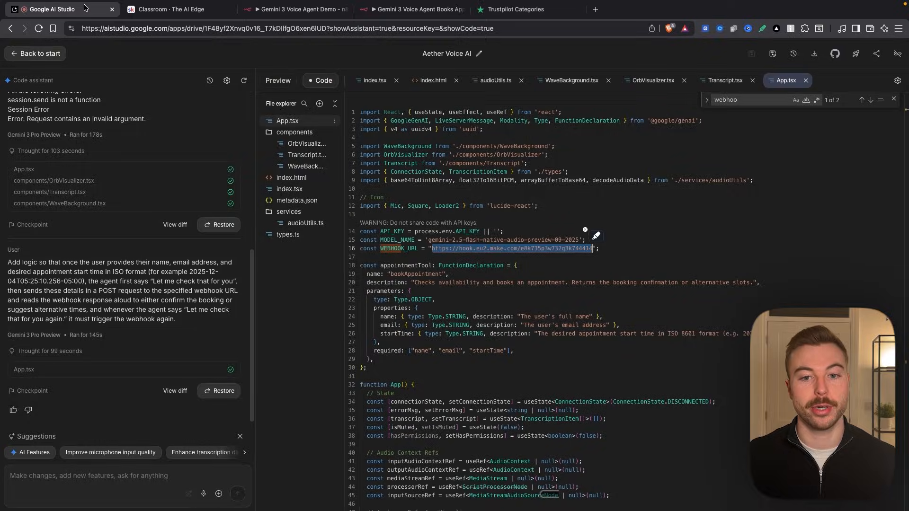
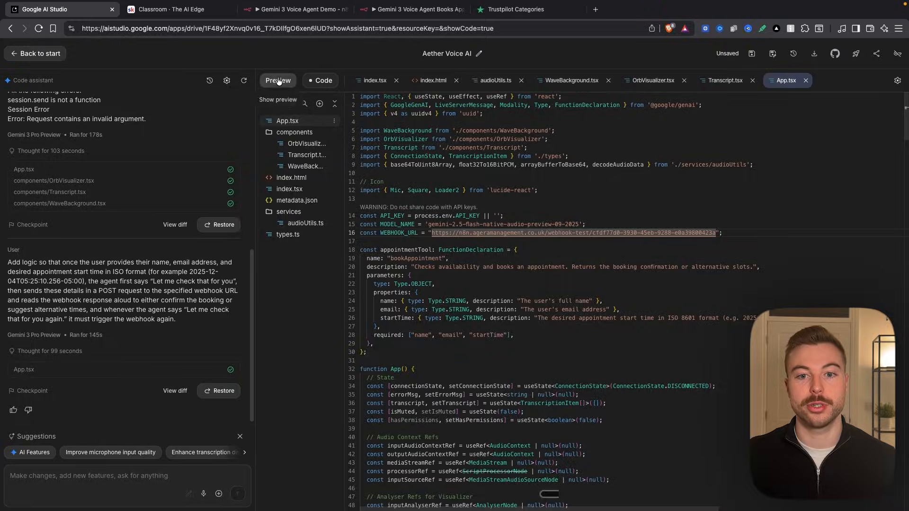
- Listen for a test event on the n8n Webhook node and test a 3 o'clock appointment booking by voice in the app preview, ending the session
{"action": "left_click", "coordinate": [278, 81]}
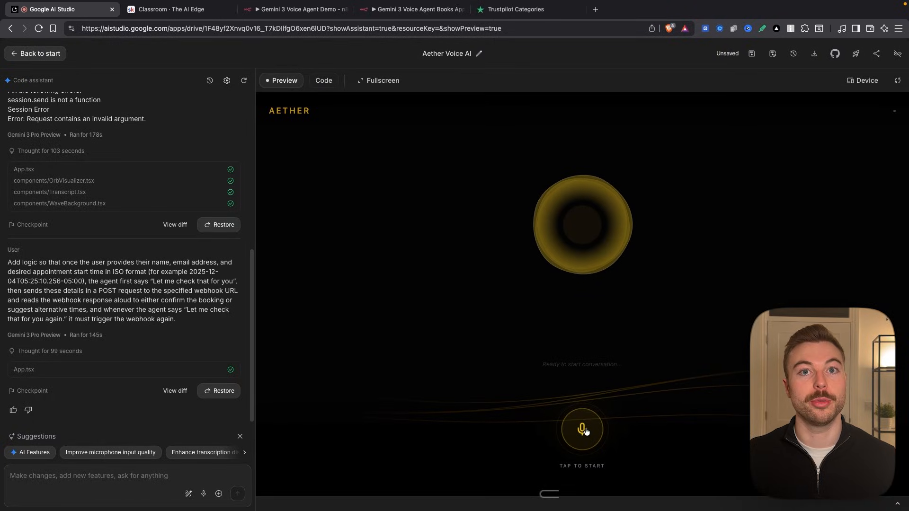
{"action": "left_click", "coordinate": [296, 14]}
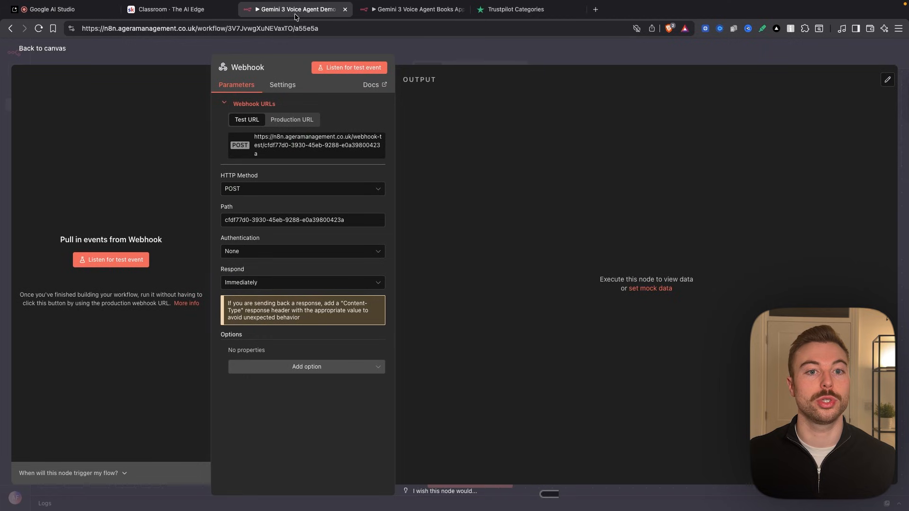
{"action": "left_click", "coordinate": [363, 72]}
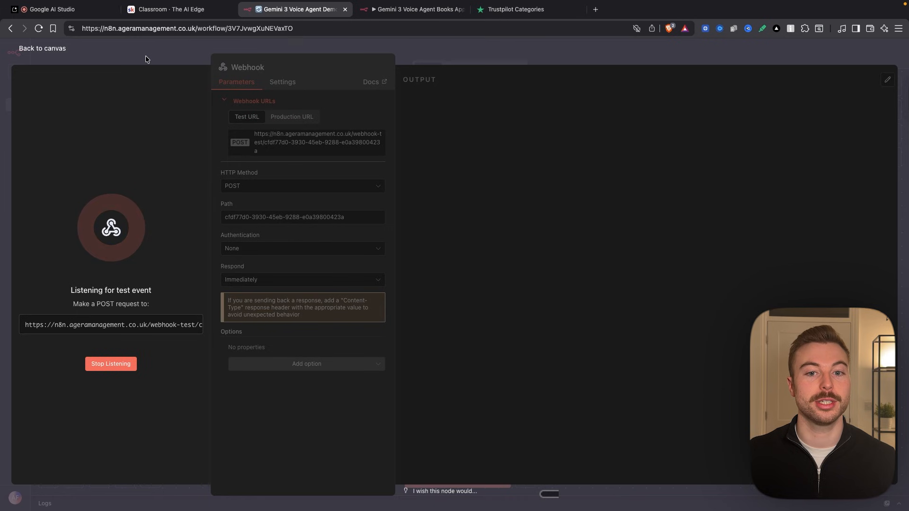
{"action": "left_click", "coordinate": [146, 55]}
{"action": "left_click", "coordinate": [71, 9]}
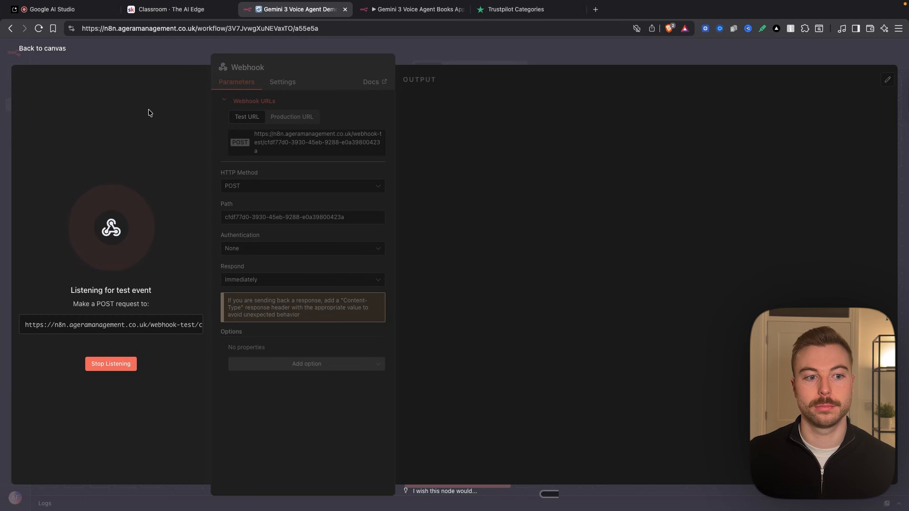
{"action": "left_click", "coordinate": [52, 9]}
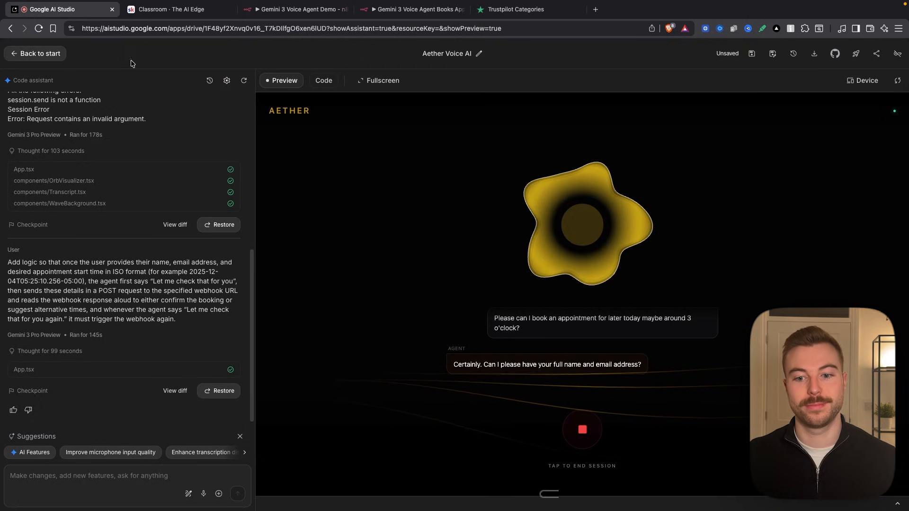
{"action": "left_click", "coordinate": [583, 427]}
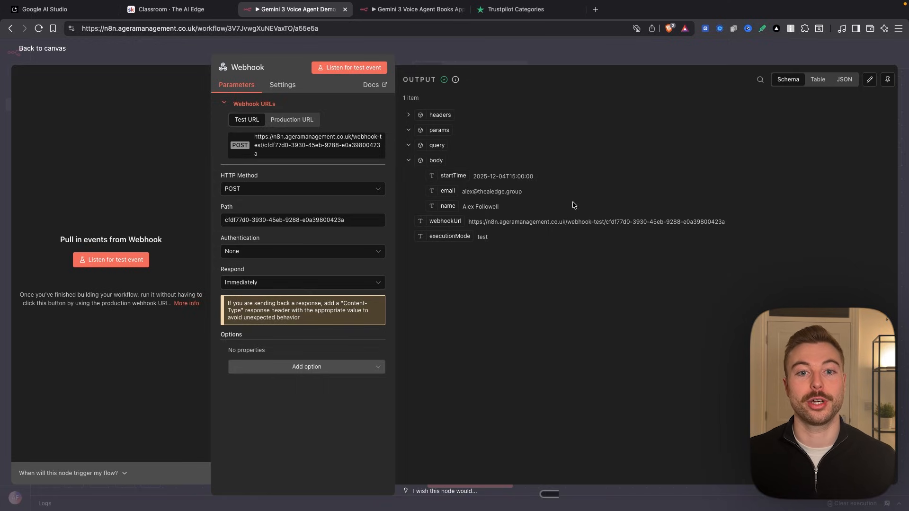
- Examine the startTime, email and name values received in the body of the Webhook node's output
{"action": "scroll", "coordinate": [522, 170], "scroll_direction": "up", "scroll_amount": 5}
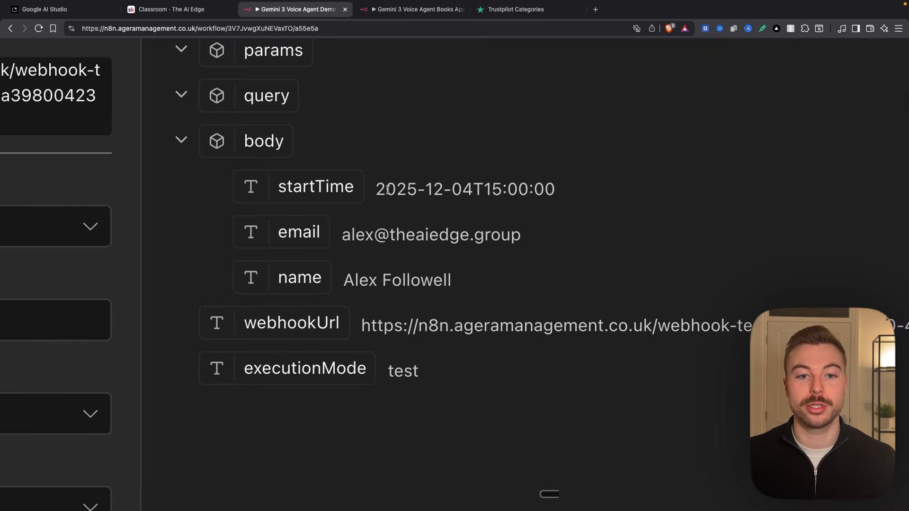
{"action": "left_click_drag", "start_coordinate": [376, 189], "coordinate": [633, 197]}
{"action": "left_click_drag", "start_coordinate": [343, 237], "coordinate": [523, 236]}
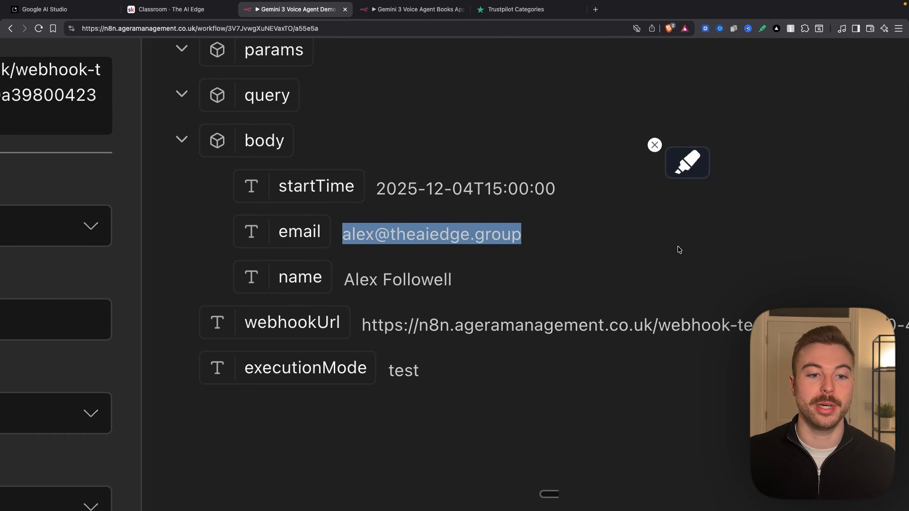
{"action": "left_click_drag", "start_coordinate": [342, 280], "coordinate": [454, 282]}
{"action": "left_click", "coordinate": [742, 302]}
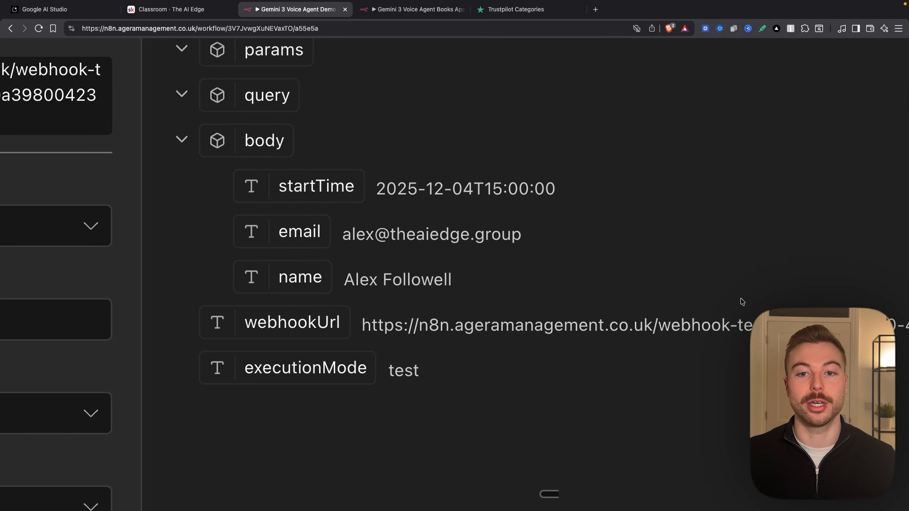
{"action": "scroll", "coordinate": [742, 301], "scroll_direction": "down", "scroll_amount": 5}
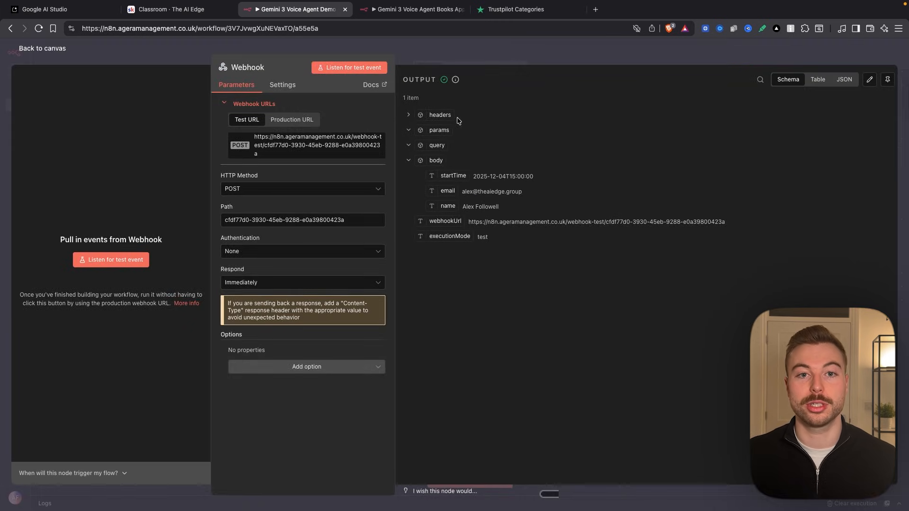
- Open the Gemini 3 Voice Agent Books Appointments workflow and copy its Dec 4, 13:32:35 execution to the editor
{"action": "left_click", "coordinate": [412, 9]}
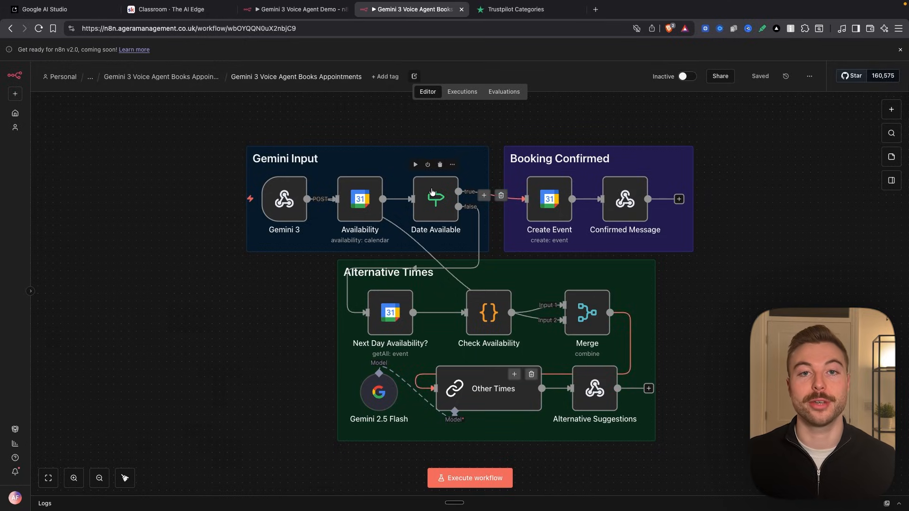
{"action": "left_click", "coordinate": [462, 91]}
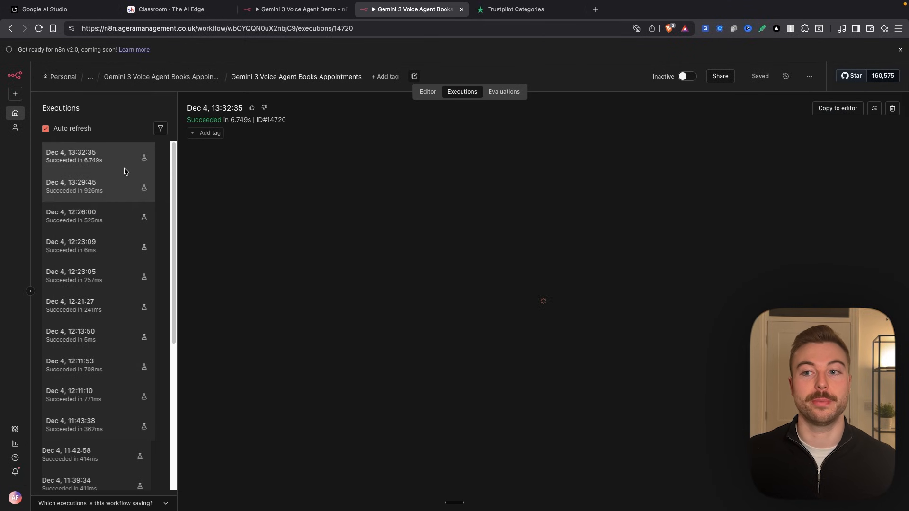
{"action": "left_click", "coordinate": [852, 109]}
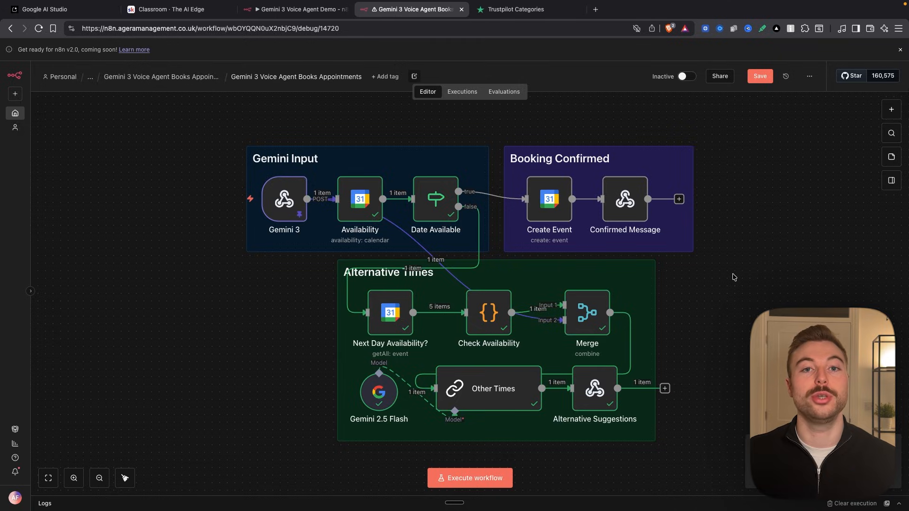
- Copy the workflow's Dec 4, 13:29:45 execution to the editor, unpinning the data currently held in the Gemini 3 node
{"action": "left_click", "coordinate": [462, 92]}
{"action": "left_click", "coordinate": [118, 186]}
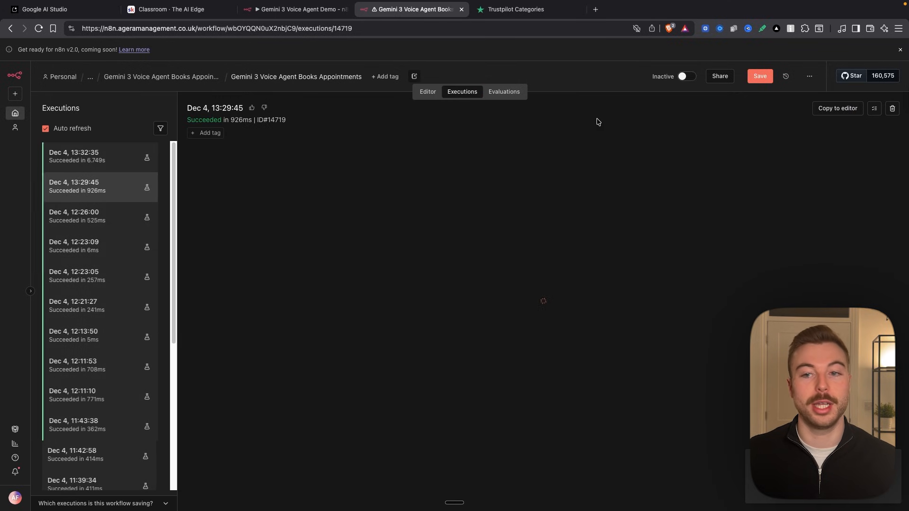
{"action": "left_click", "coordinate": [837, 108]}
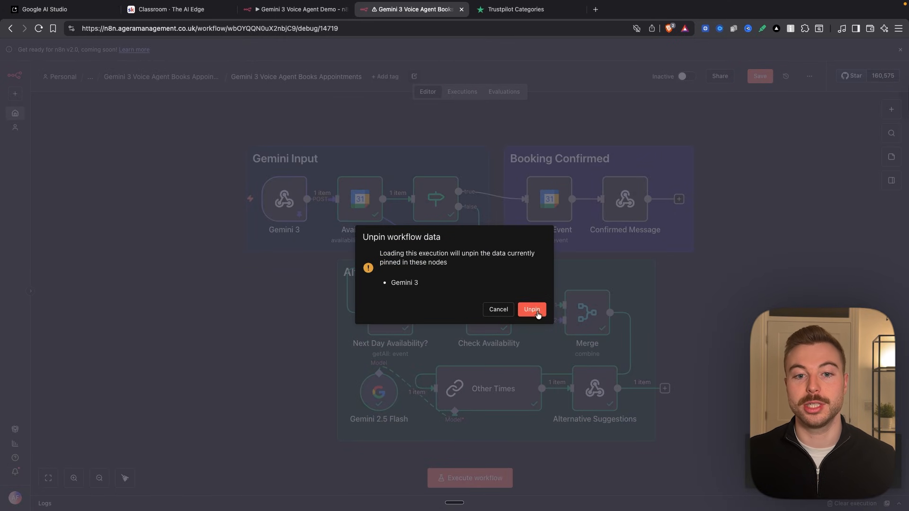
{"action": "left_click", "coordinate": [543, 310]}
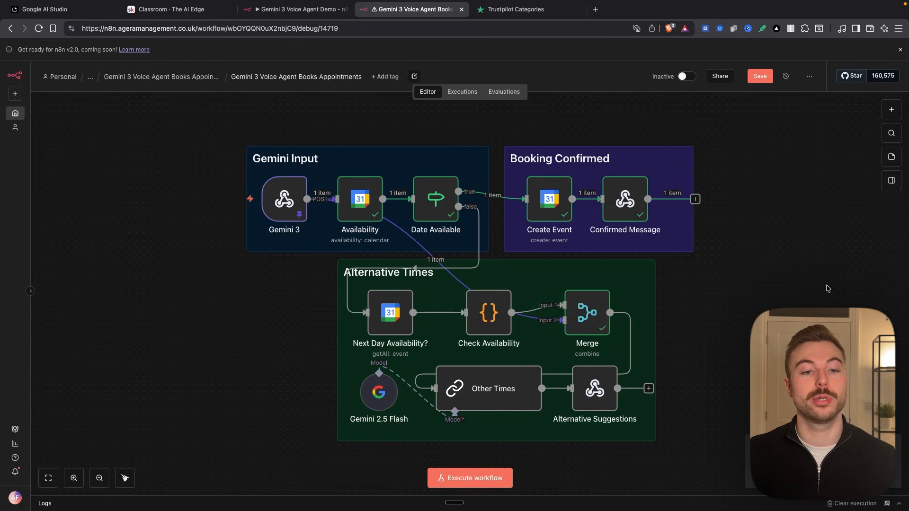
- Examine the customerName, emailAddress and appointmentStartTime values in the body of the Gemini 3 webhook node's output
{"action": "scroll", "coordinate": [281, 201], "scroll_direction": "up", "scroll_amount": 5}
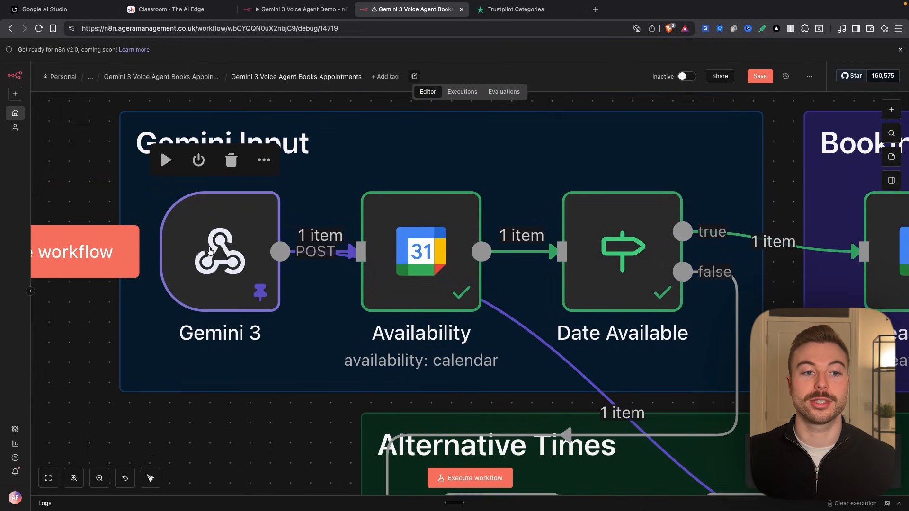
{"action": "double_click", "coordinate": [210, 251]}
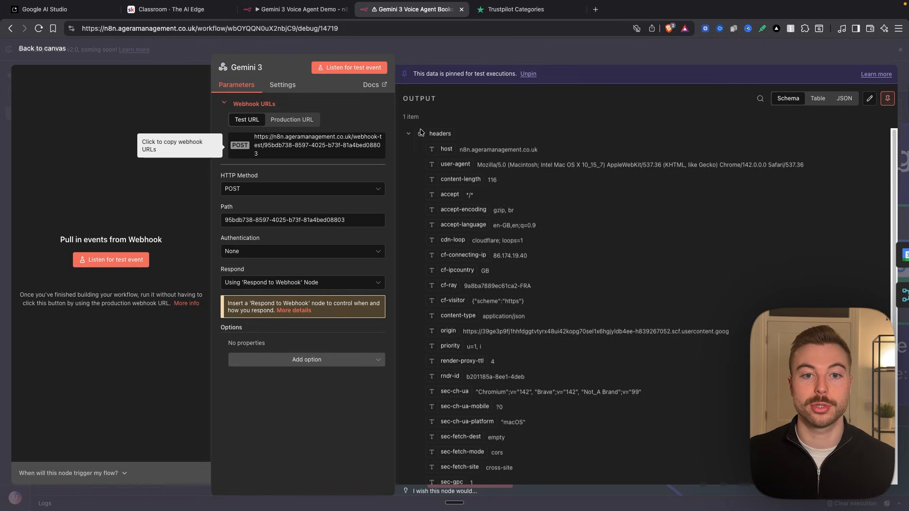
{"action": "left_click", "coordinate": [406, 133]}
{"action": "left_click_drag", "start_coordinate": [489, 196], "coordinate": [540, 197]}
{"action": "left_click_drag", "start_coordinate": [483, 211], "coordinate": [507, 227]}
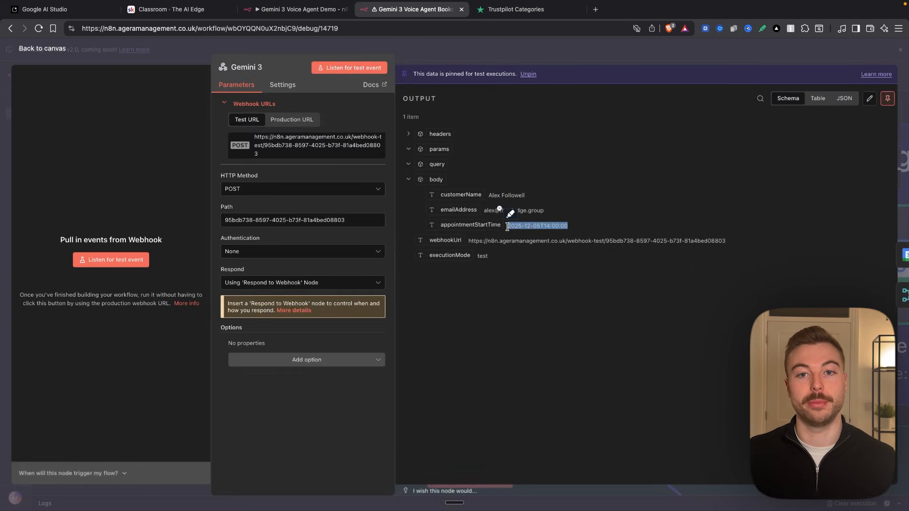
{"action": "left_click", "coordinate": [516, 50]}
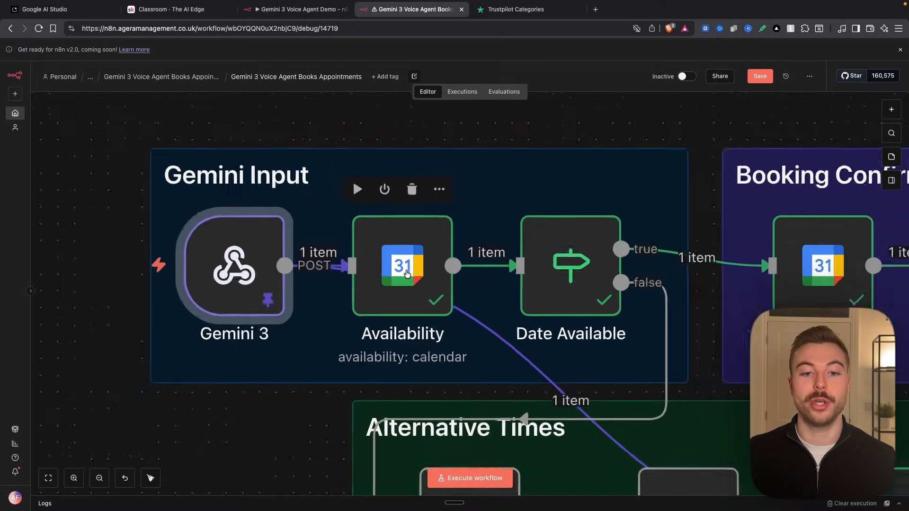
- Find the Google Calendar node and add its Get availability in a calendar action to the workflow
{"action": "scroll", "coordinate": [407, 273], "scroll_direction": "down", "scroll_amount": 3}
{"action": "scroll", "coordinate": [401, 256], "scroll_direction": "down", "scroll_amount": 1}
{"action": "scroll", "coordinate": [400, 256], "scroll_direction": "right", "scroll_amount": 1}
{"action": "left_click", "coordinate": [405, 115]}
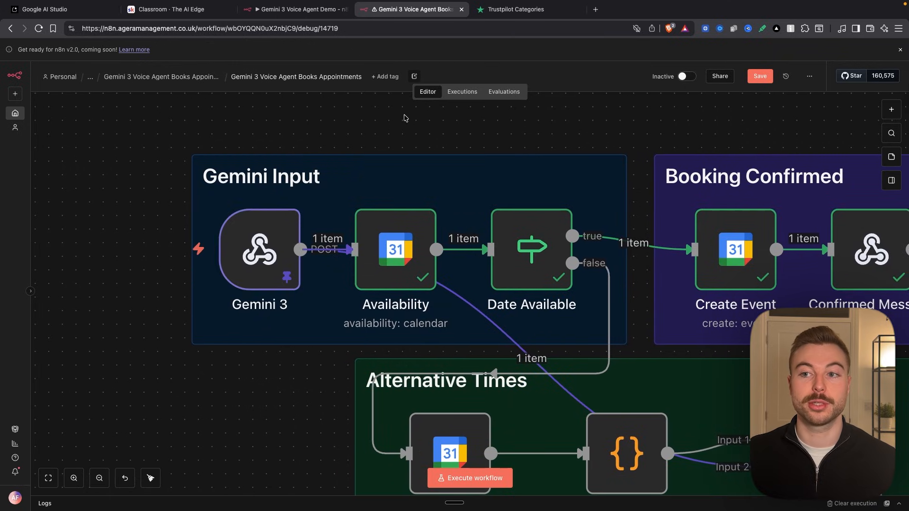
{"action": "left_click", "coordinate": [892, 112]}
{"action": "type", "text": "calendar"}
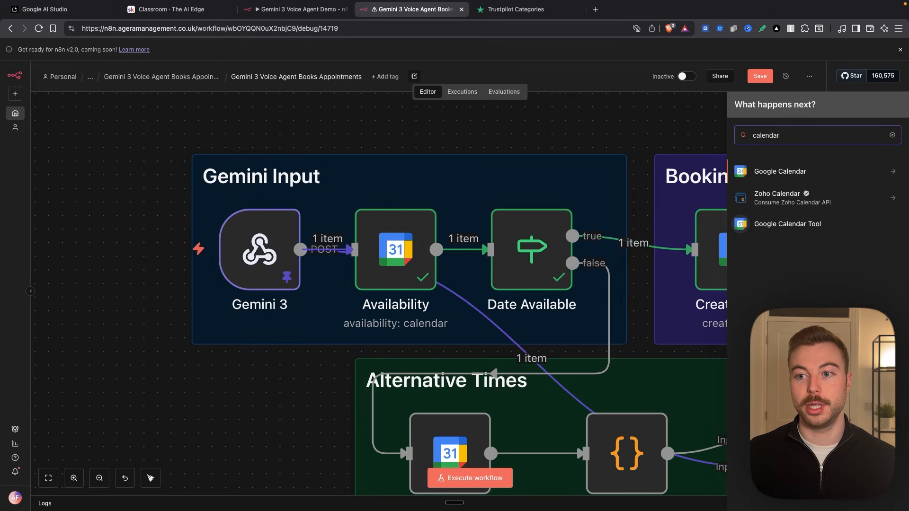
{"action": "left_click", "coordinate": [830, 171]}
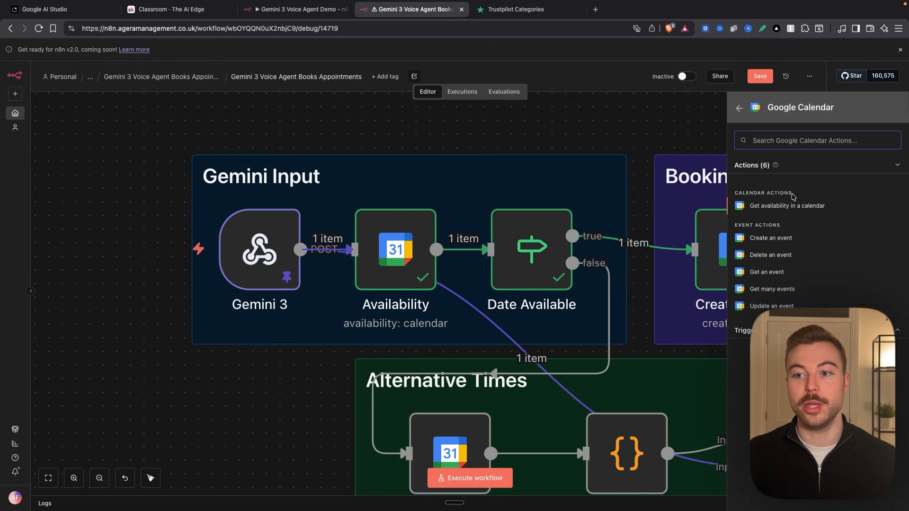
{"action": "left_click", "coordinate": [802, 208]}
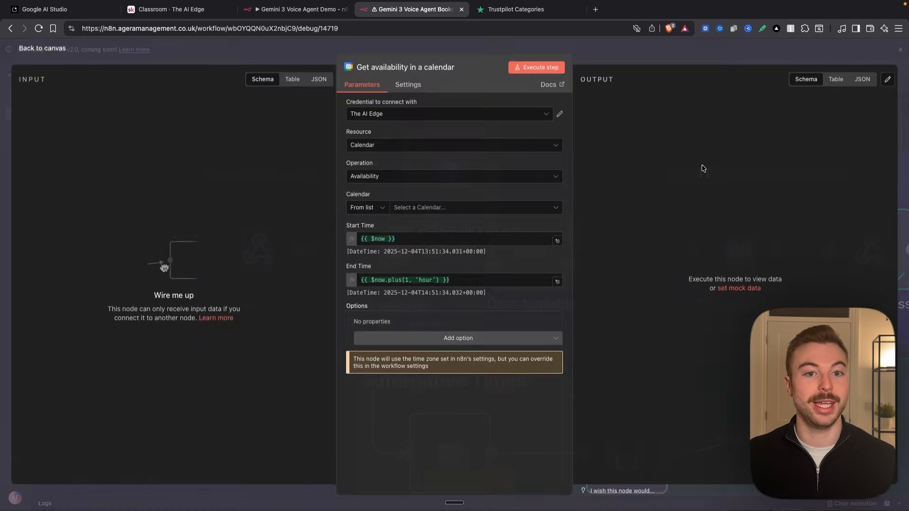
- Set the new availability node's credential to The AI Edge and select the account's own e-mail calendar
{"action": "left_click", "coordinate": [439, 114]}
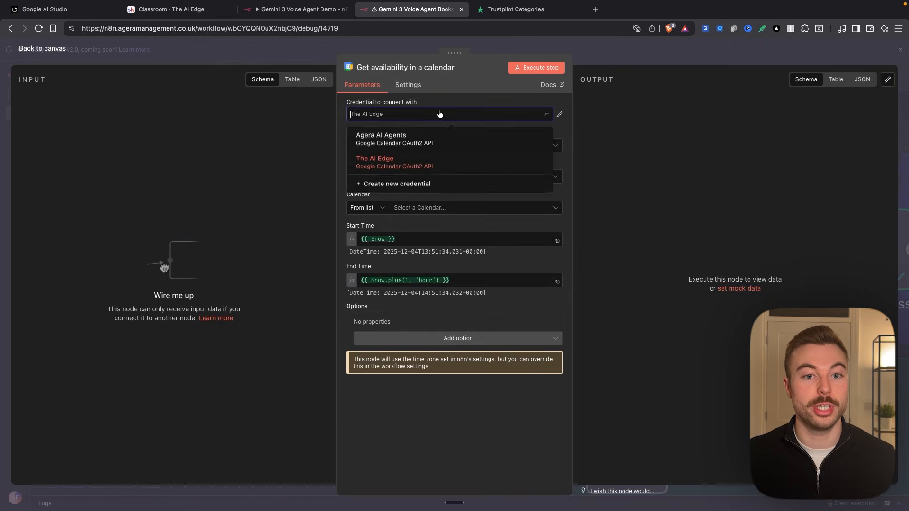
{"action": "left_click", "coordinate": [429, 163]}
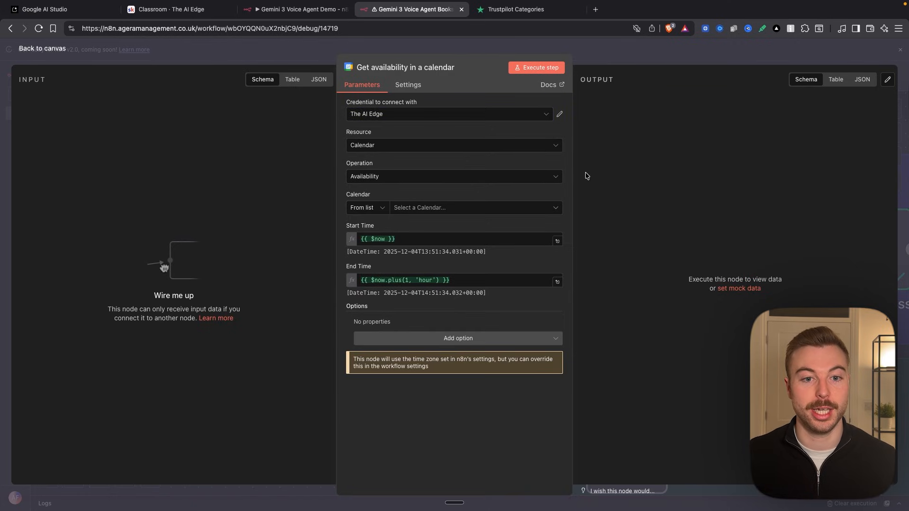
{"action": "left_click", "coordinate": [493, 209]}
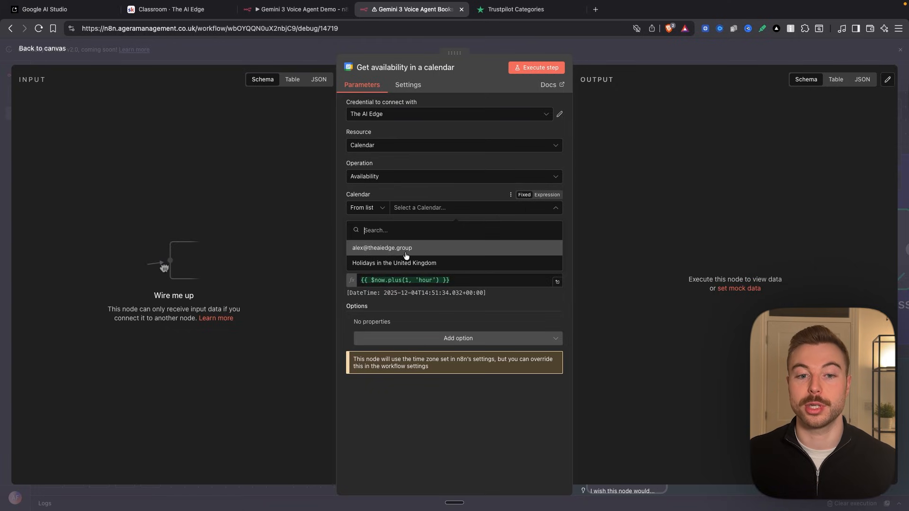
{"action": "left_click", "coordinate": [402, 249]}
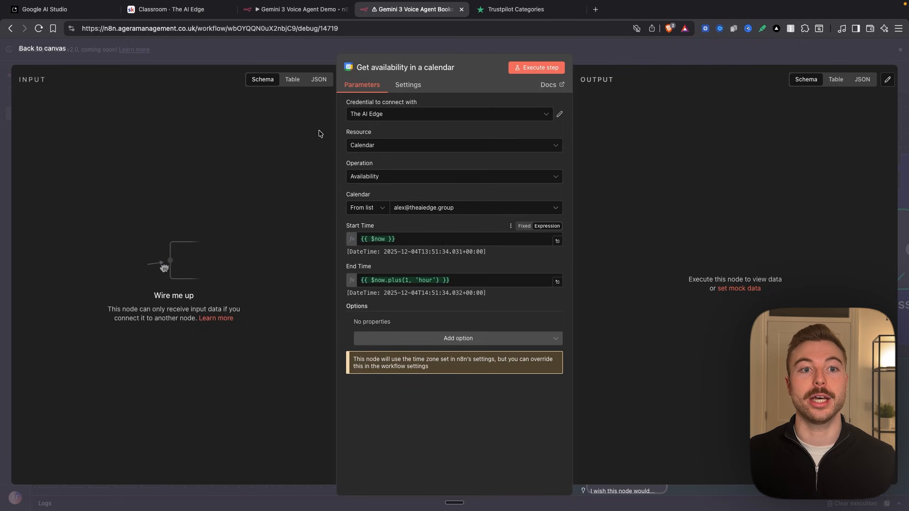
- Close the new Get availability in a calendar node and delete it from the canvas
{"action": "left_click", "coordinate": [299, 60]}
{"action": "left_click_drag", "start_coordinate": [467, 193], "coordinate": [447, 151]}
{"action": "right_click", "coordinate": [448, 151]}
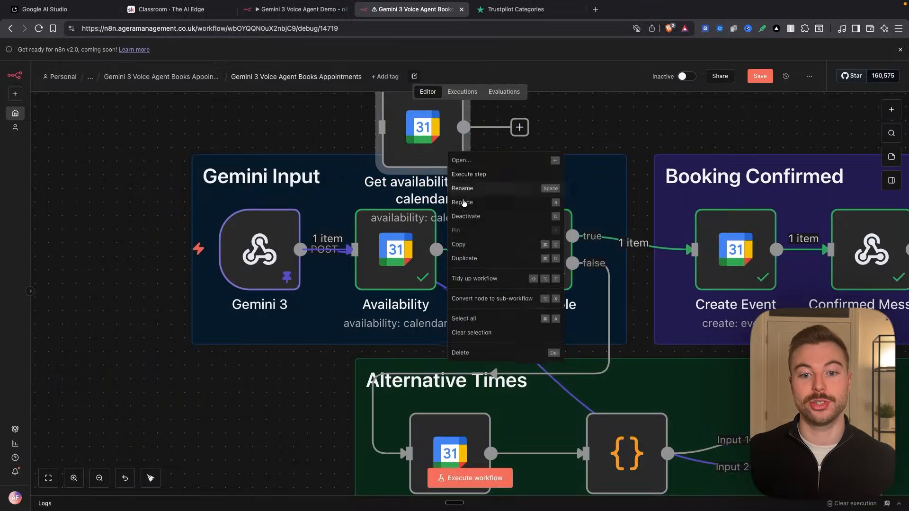
{"action": "left_click", "coordinate": [487, 355]}
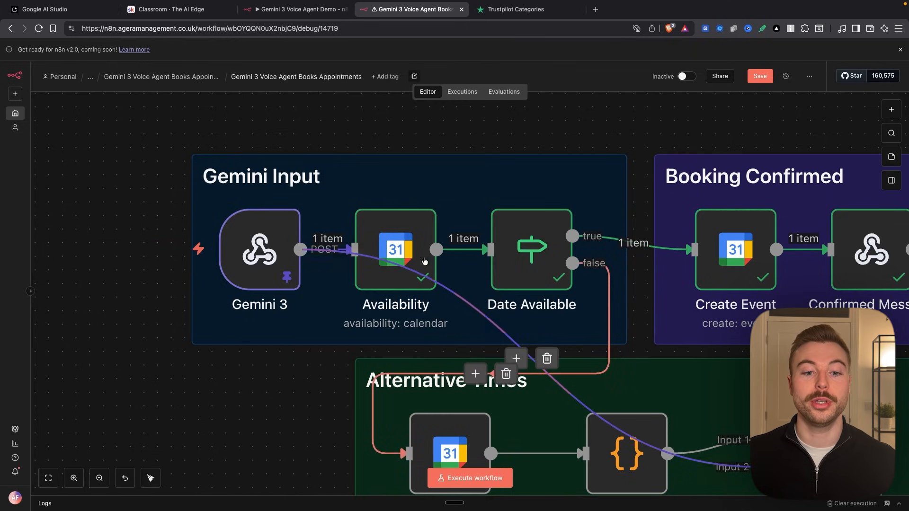
- In the Availability node's Start Time expression, add {{ $json.body.appointmentStartTime }} on a separate line below the DateTime.fromISO formula
{"action": "left_click", "coordinate": [397, 244]}
{"action": "double_click", "coordinate": [397, 245]}
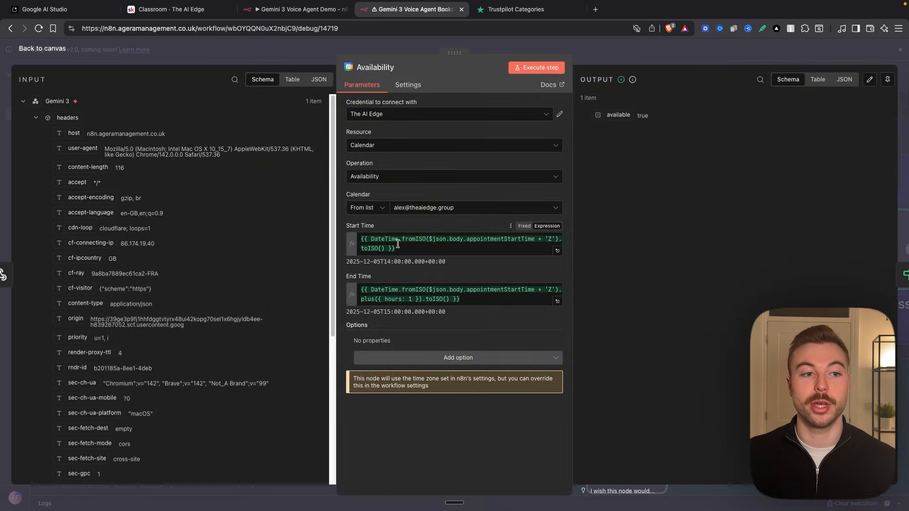
{"action": "left_click", "coordinate": [36, 118]}
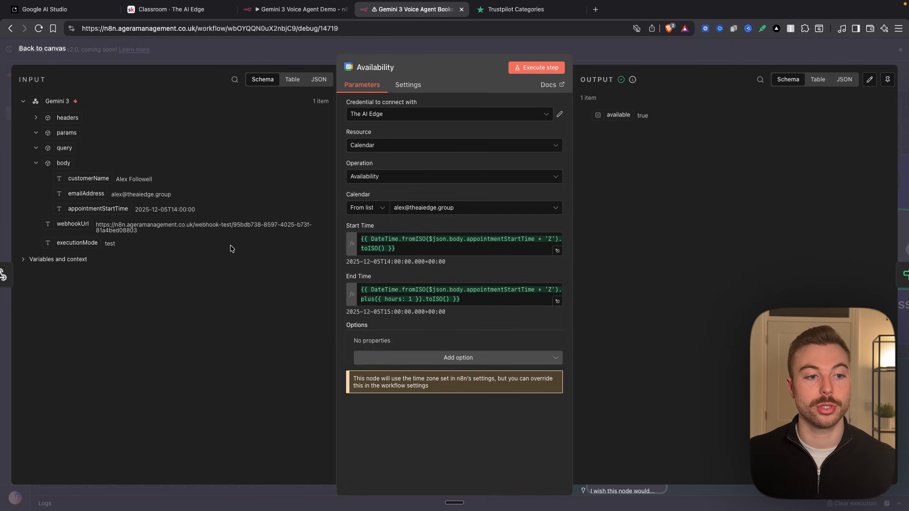
{"action": "left_click", "coordinate": [558, 250]}
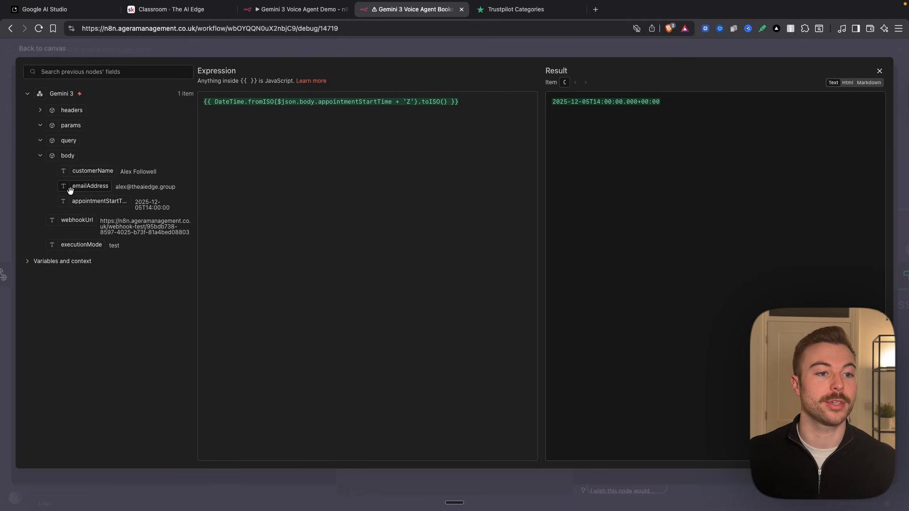
{"action": "left_click_drag", "start_coordinate": [95, 201], "coordinate": [410, 126]}
{"action": "left_click", "coordinate": [456, 101]}
{"action": "key", "text": "Return"}
{"action": "key", "text": "Return"}
- Compare the DateTime.fromISO formula with the plain appointmentStartTime expression, checking the fromISO description and the converted result
{"action": "scroll", "coordinate": [181, 125], "scroll_direction": "up", "scroll_amount": 5}
{"action": "left_click_drag", "start_coordinate": [454, 117], "coordinate": [215, 117]}
{"action": "scroll", "coordinate": [198, 137], "scroll_direction": "left", "scroll_amount": 3}
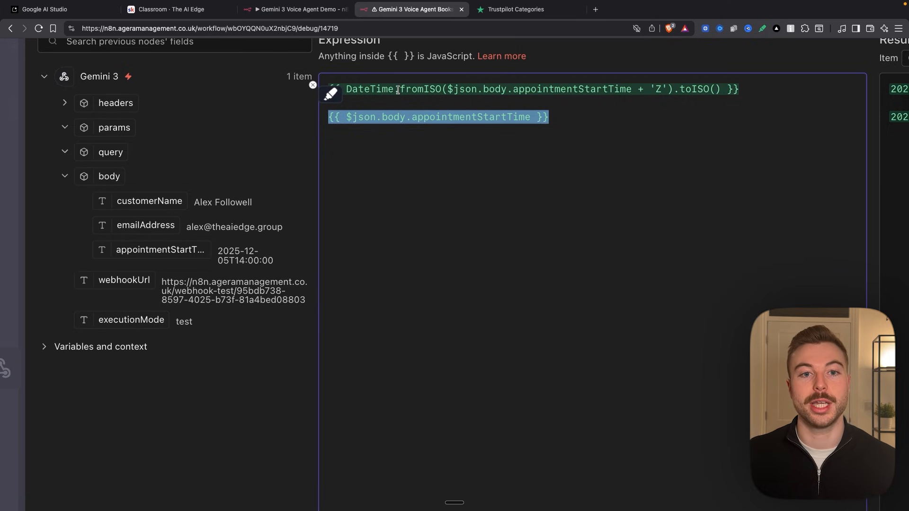
{"action": "left_click_drag", "start_coordinate": [397, 90], "coordinate": [345, 90]}
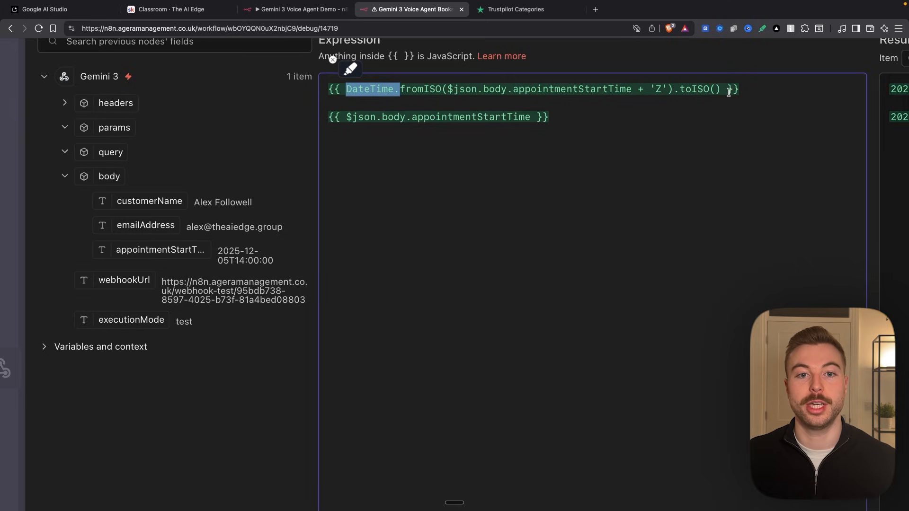
{"action": "left_click", "coordinate": [359, 89]}
{"action": "left_click_drag", "start_coordinate": [339, 90], "coordinate": [453, 90]}
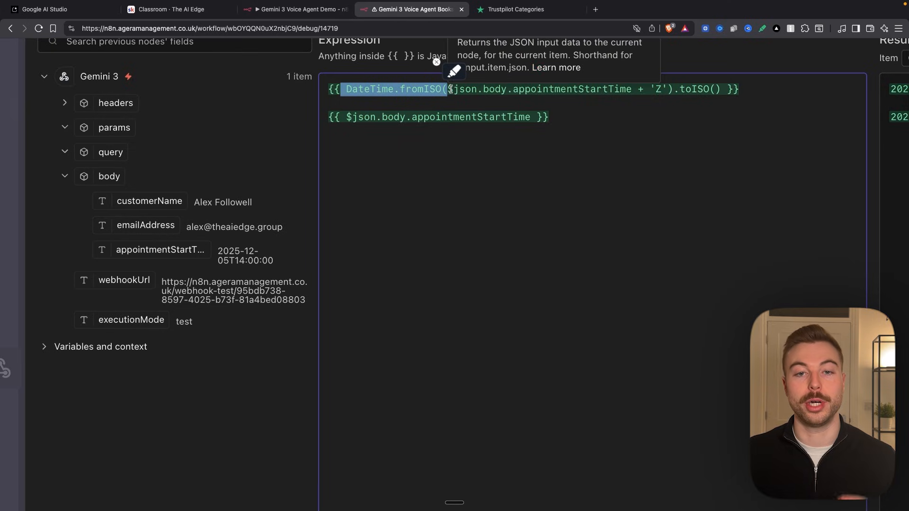
{"action": "double_click", "coordinate": [417, 92]}
{"action": "mouse_move", "coordinate": [417, 92]}
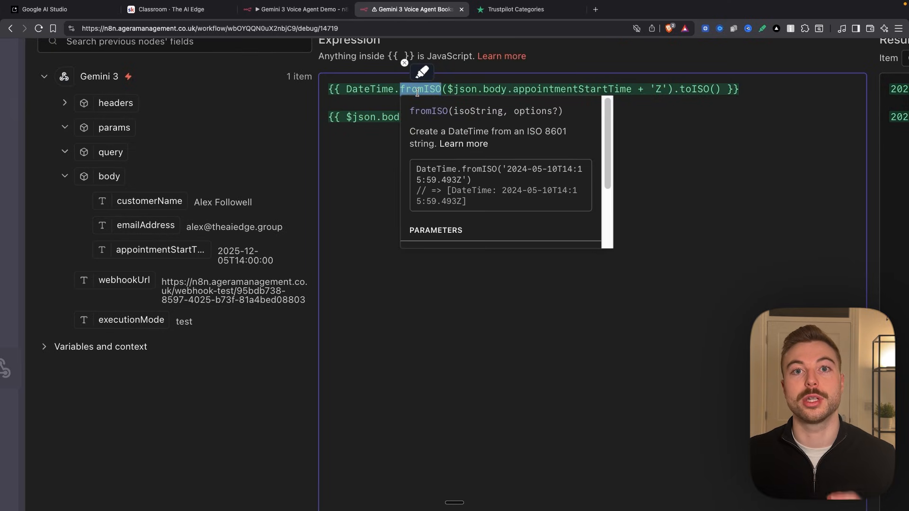
{"action": "left_click", "coordinate": [699, 174]}
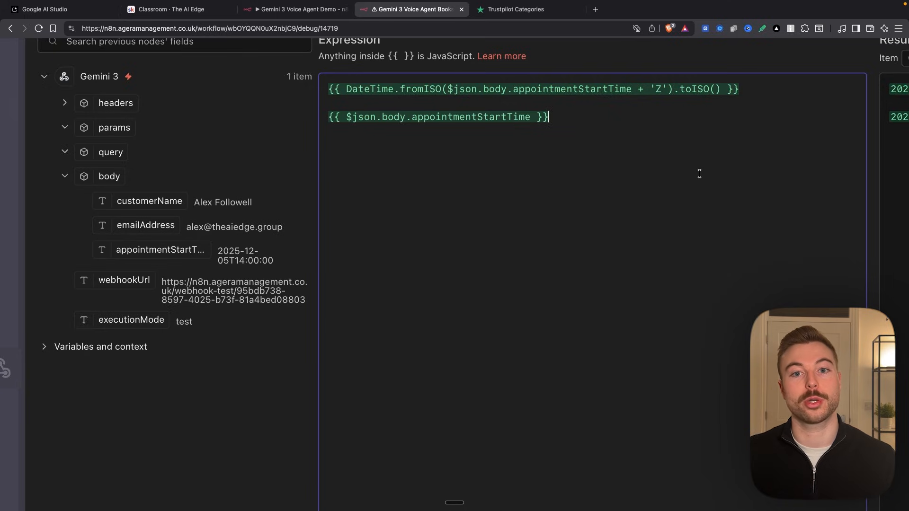
{"action": "scroll", "coordinate": [585, 148], "scroll_direction": "right", "scroll_amount": 10}
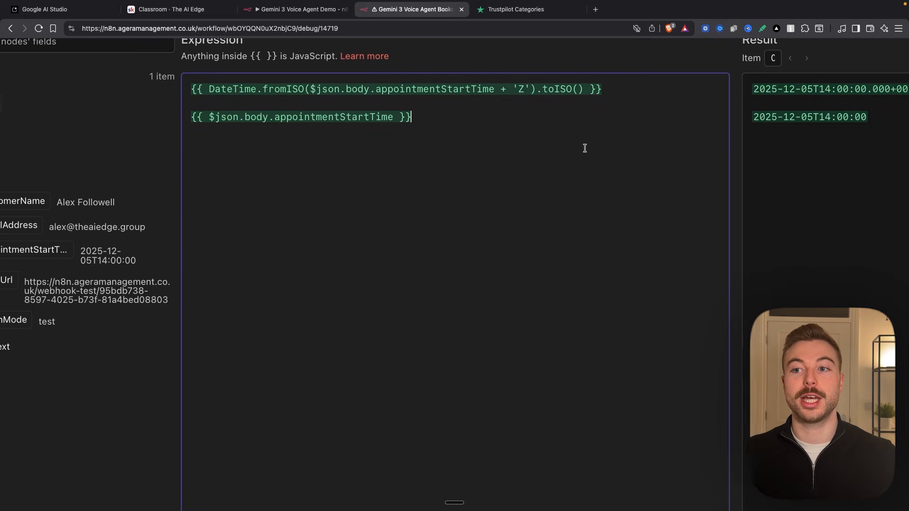
{"action": "mouse_move", "coordinate": [753, 82]}
{"action": "left_mouse_down"}
{"action": "mouse_move", "coordinate": [668, 91]}
{"action": "mouse_move", "coordinate": [797, 95]}
{"action": "left_mouse_up"}
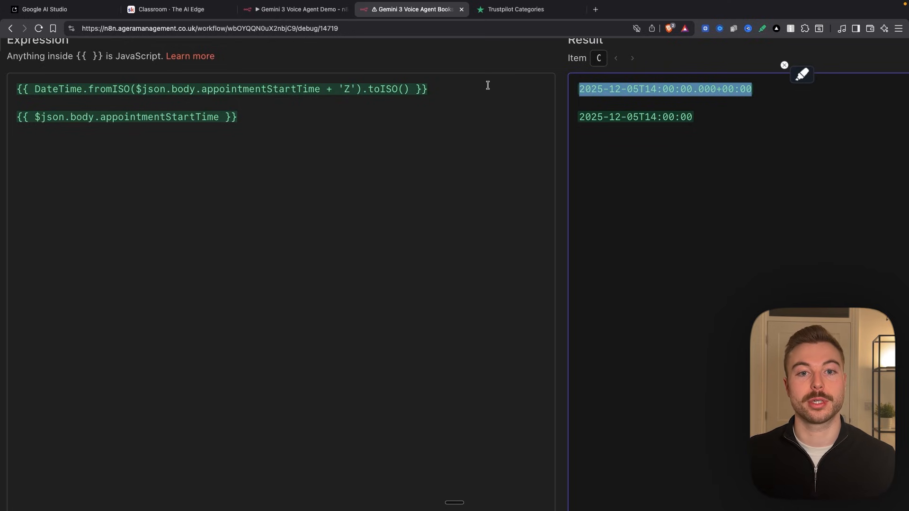
- Remove the extra appointmentStartTime line from the Start Time expression and close the expression editor
{"action": "left_click_drag", "start_coordinate": [488, 86], "coordinate": [493, 146]}
{"action": "key", "text": "BackSpace"}
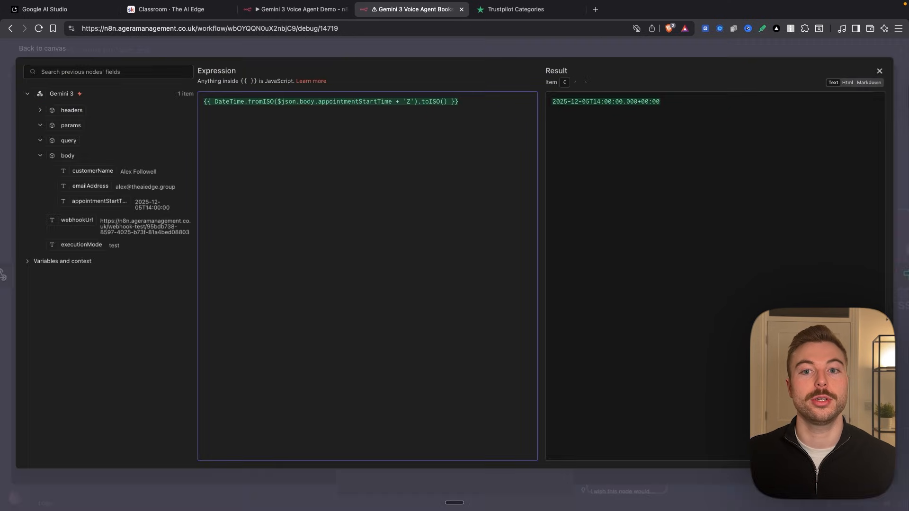
{"action": "left_click", "coordinate": [278, 52]}
- Execute the Availability node on its own and check the available value in its output
{"action": "left_click", "coordinate": [531, 71]}
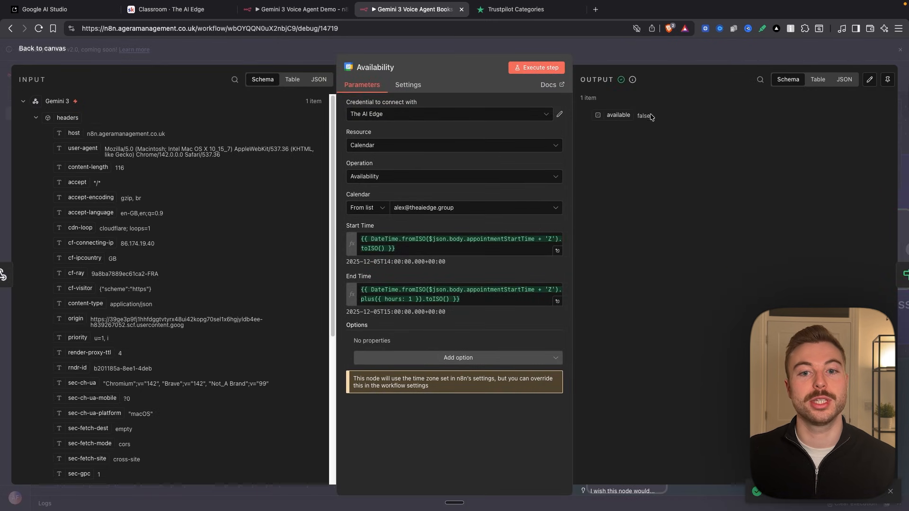
{"action": "double_click", "coordinate": [644, 115]}
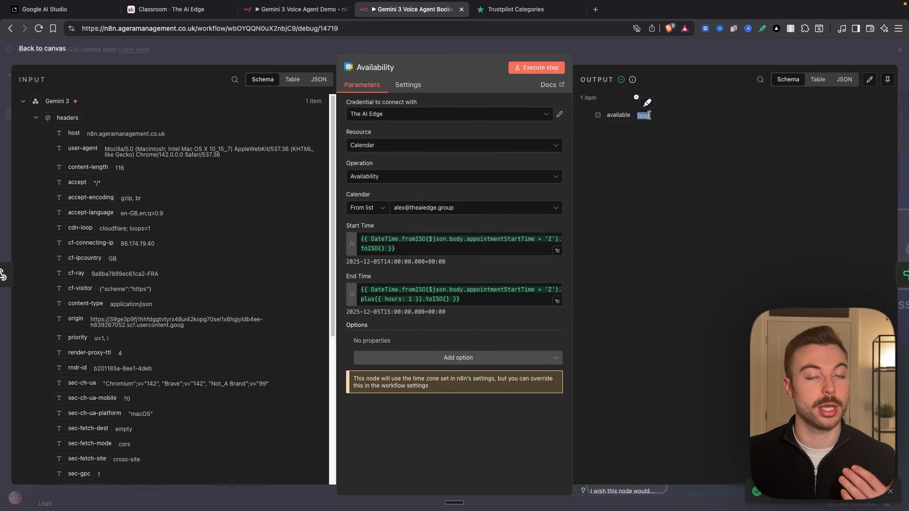
{"action": "left_click", "coordinate": [649, 115]}
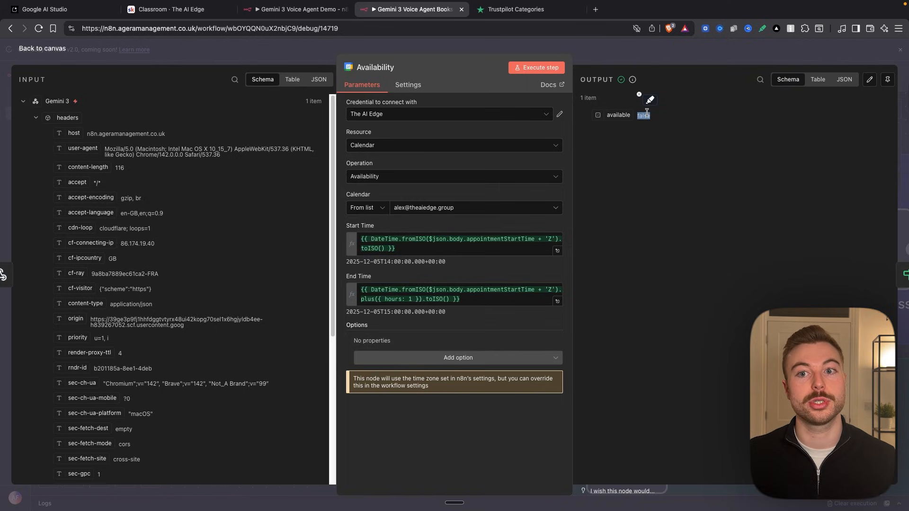
{"action": "left_click", "coordinate": [635, 62]}
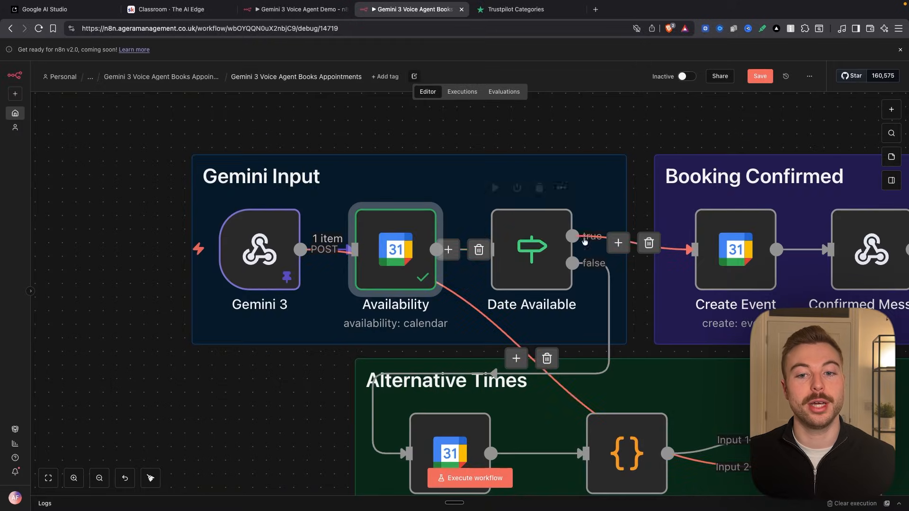
- Execute the Date Available node, which tests whether $json.available is true, and return to the canvas
{"action": "double_click", "coordinate": [538, 244]}
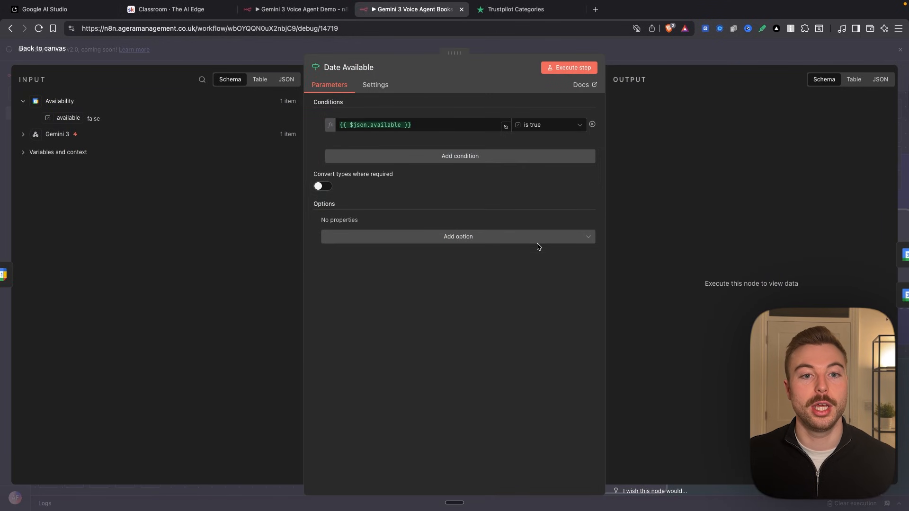
{"action": "left_click", "coordinate": [581, 68]}
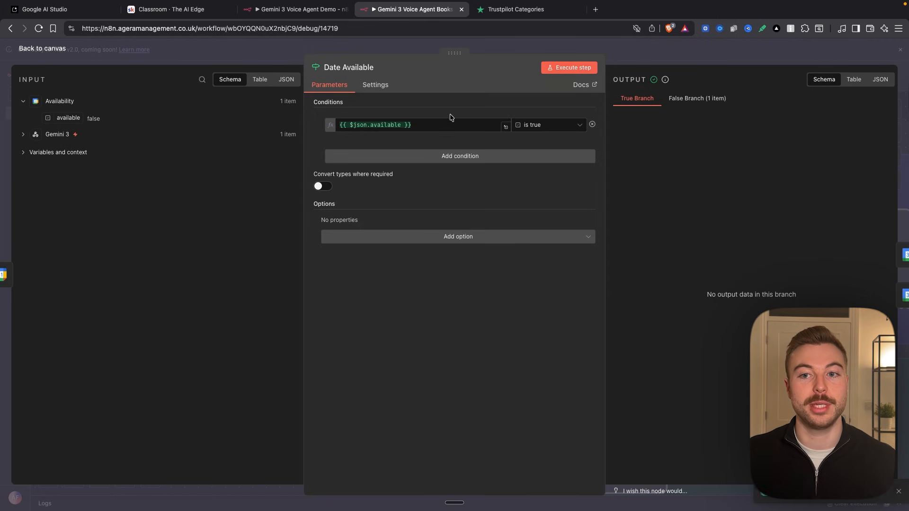
{"action": "key", "text": "Escape"}
{"action": "scroll", "coordinate": [431, 282], "scroll_direction": "right", "scroll_amount": 6}
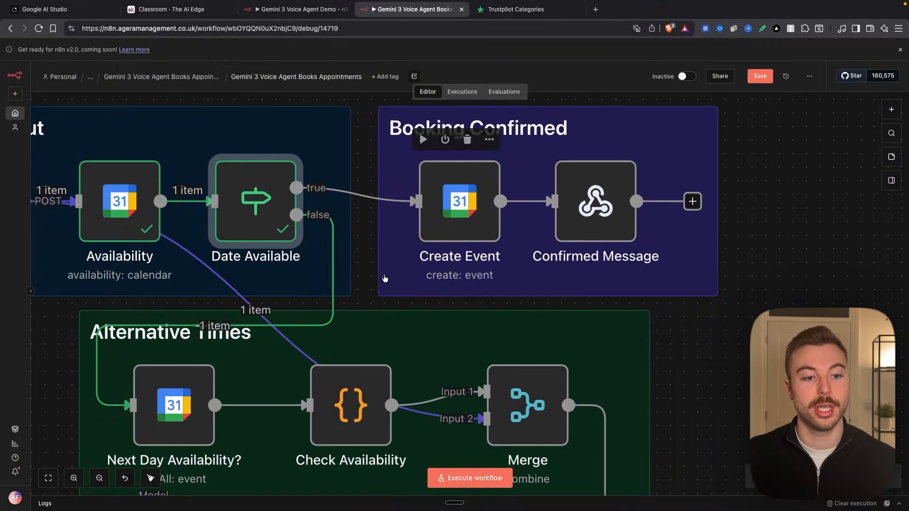
- Open the Next Day Availability? node and examine how its After and Before expressions offset the appointment date by days
{"action": "scroll", "coordinate": [401, 183], "scroll_direction": "down", "scroll_amount": 5}
{"action": "scroll", "coordinate": [401, 182], "scroll_direction": "up", "scroll_amount": 1}
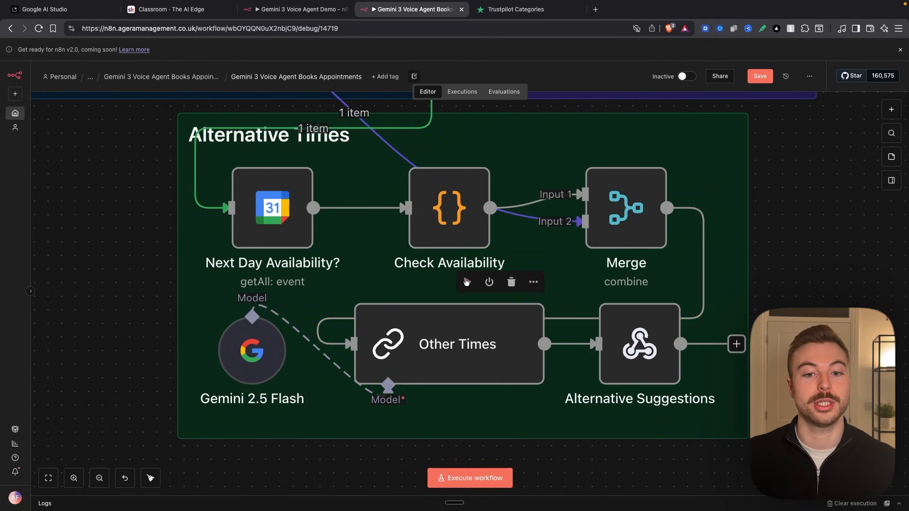
{"action": "scroll", "coordinate": [379, 218], "scroll_direction": "up", "scroll_amount": 5}
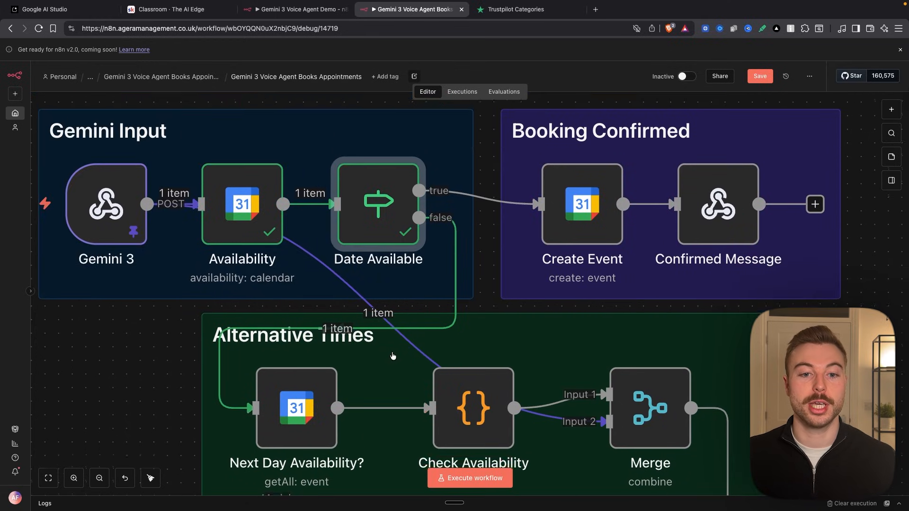
{"action": "scroll", "coordinate": [378, 364], "scroll_direction": "down", "scroll_amount": 5}
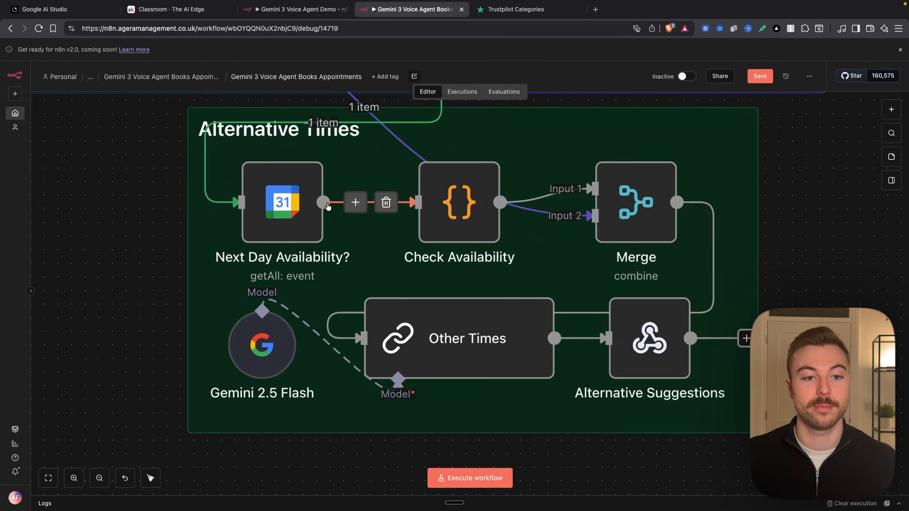
{"action": "double_click", "coordinate": [300, 203]}
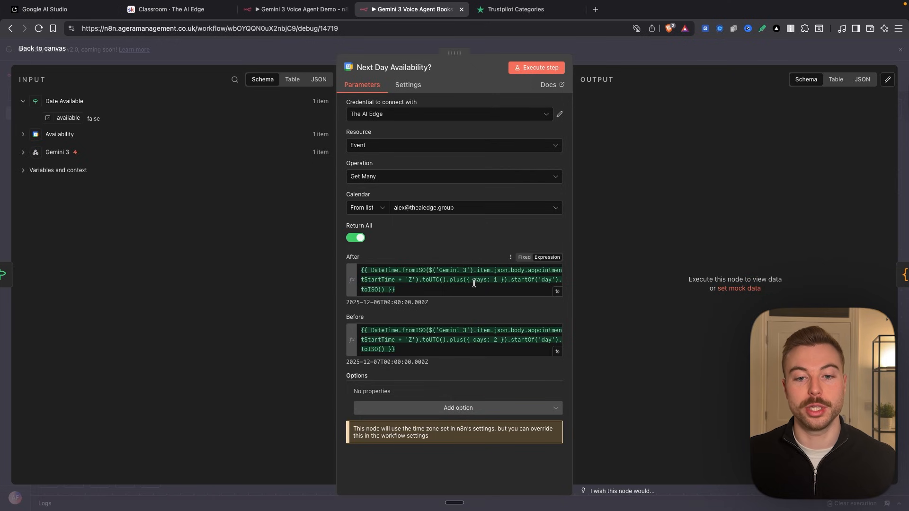
{"action": "left_click_drag", "start_coordinate": [470, 280], "coordinate": [505, 278]}
{"action": "scroll", "coordinate": [488, 280], "scroll_direction": "up", "scroll_amount": 5}
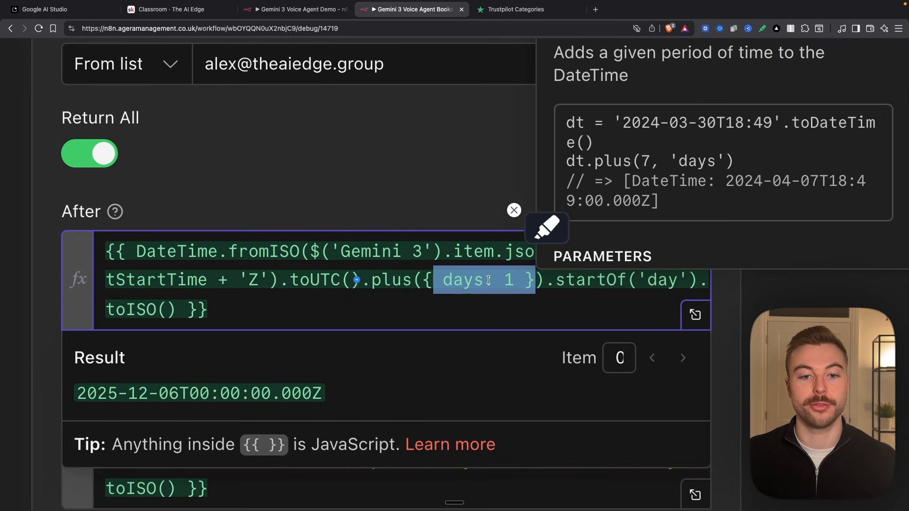
{"action": "left_click", "coordinate": [378, 194]}
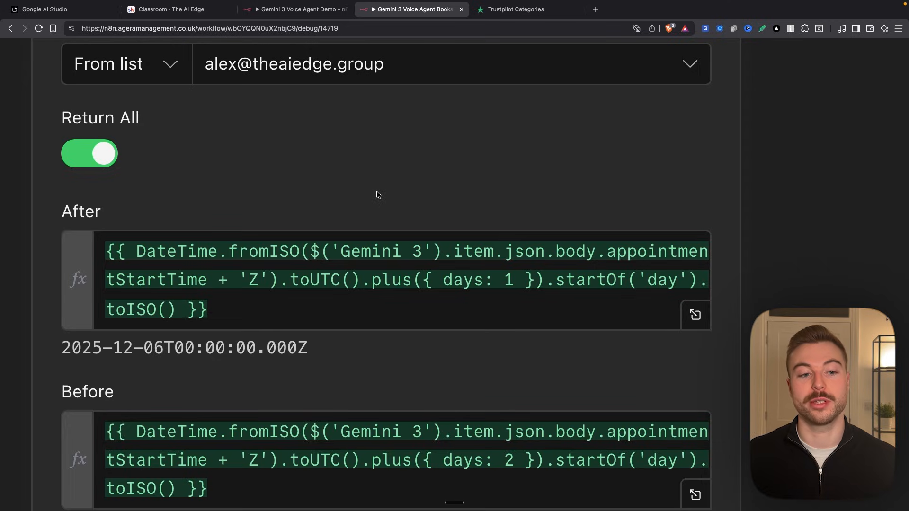
{"action": "scroll", "coordinate": [410, 283], "scroll_direction": "down", "scroll_amount": 2}
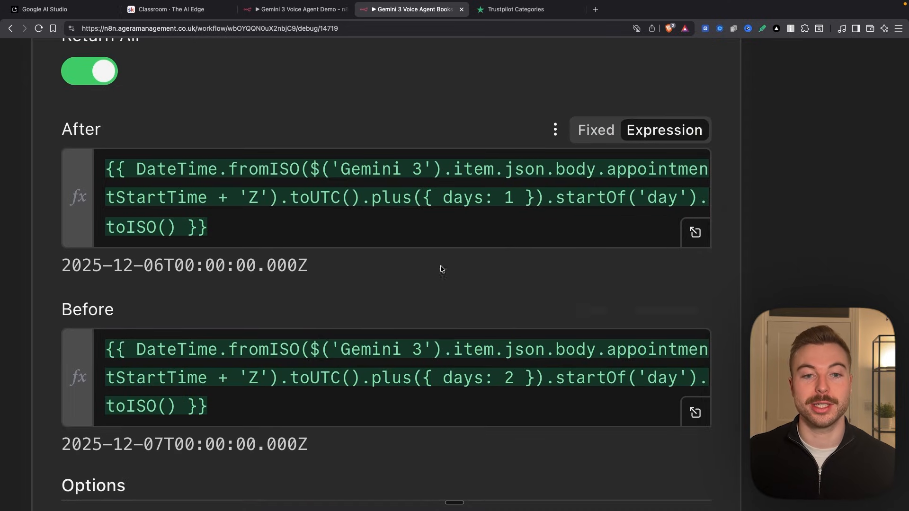
- Expand the After expression and insert the Gemini 3 body's appointmentStartTime below the formula, separated by a blank line
{"action": "left_click", "coordinate": [696, 233]}
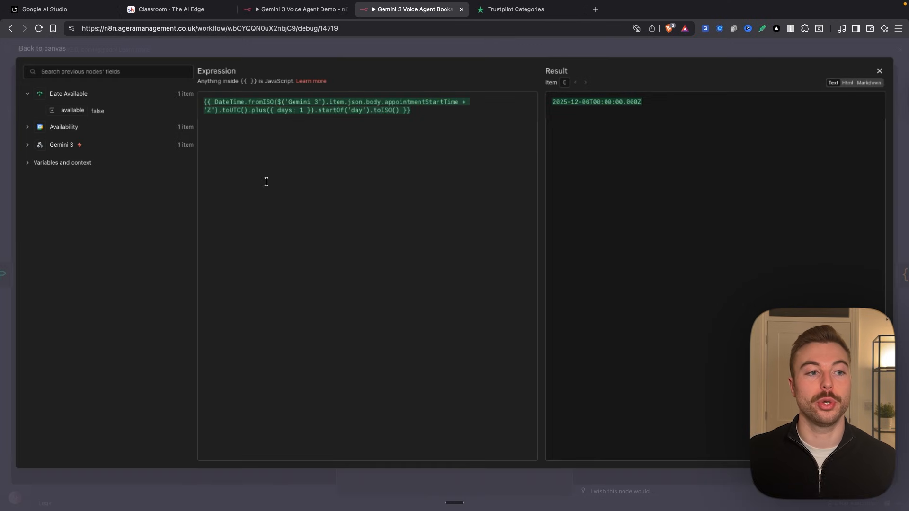
{"action": "left_click", "coordinate": [65, 144]}
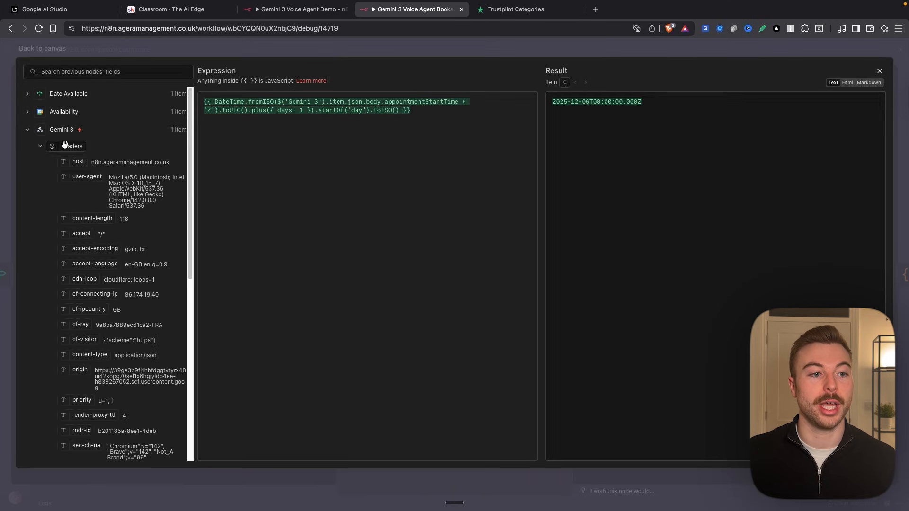
{"action": "left_click", "coordinate": [37, 147]}
{"action": "left_click_drag", "start_coordinate": [76, 238], "coordinate": [412, 112]}
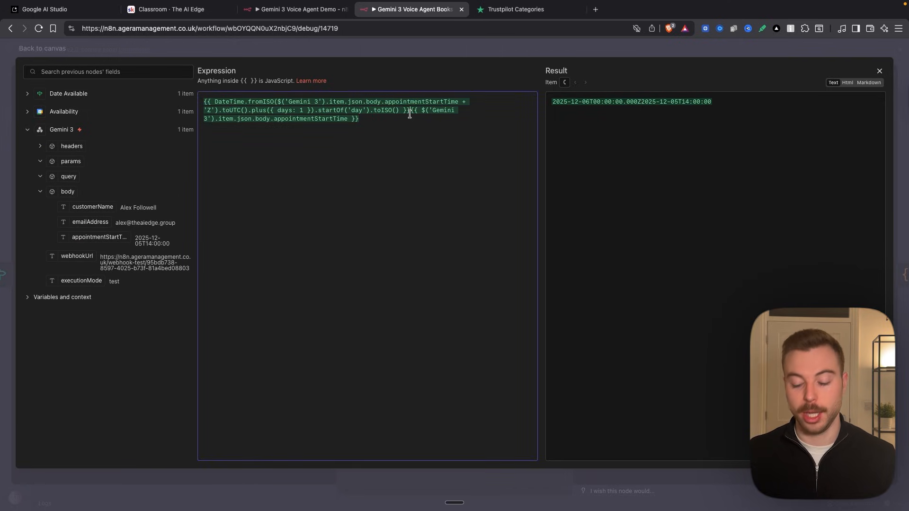
{"action": "key", "text": "Return"}
{"action": "key", "text": "Return"}
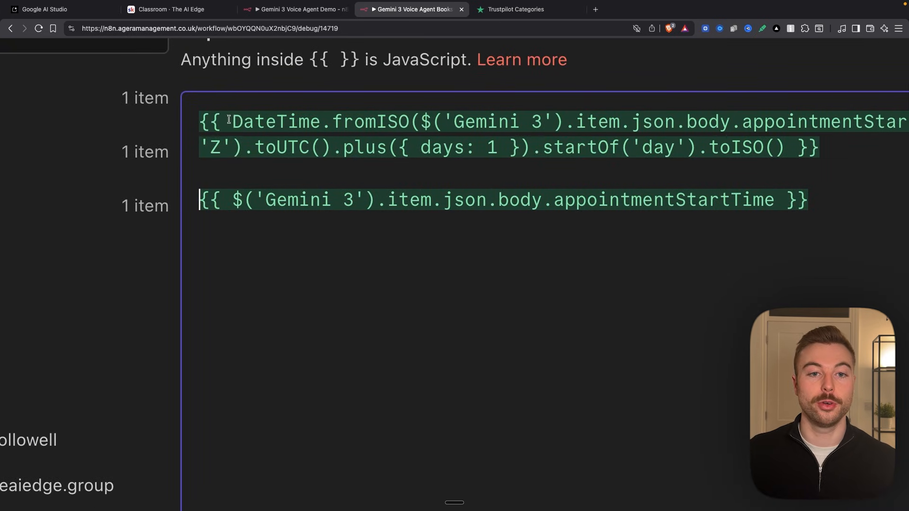
- Compare the After formula's DateTime.fromISO and plus({ days: 1 }) parts with the plain appointmentStartTime, checking both results
{"action": "left_click_drag", "start_coordinate": [230, 120], "coordinate": [410, 125]}
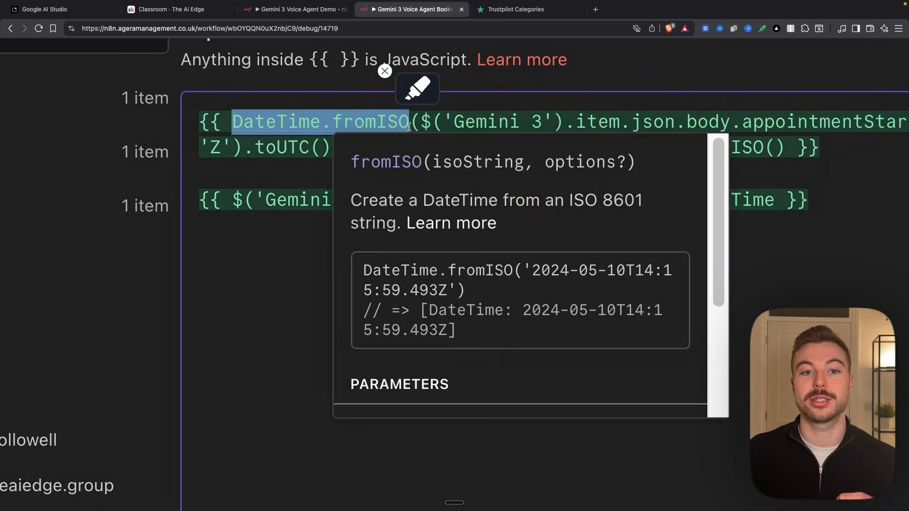
{"action": "left_click", "coordinate": [275, 223]}
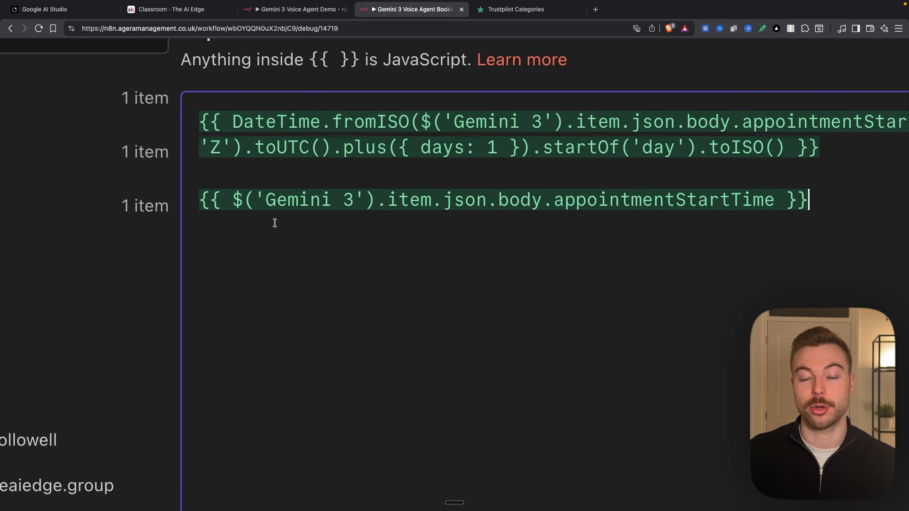
{"action": "left_click_drag", "start_coordinate": [334, 148], "coordinate": [530, 148]}
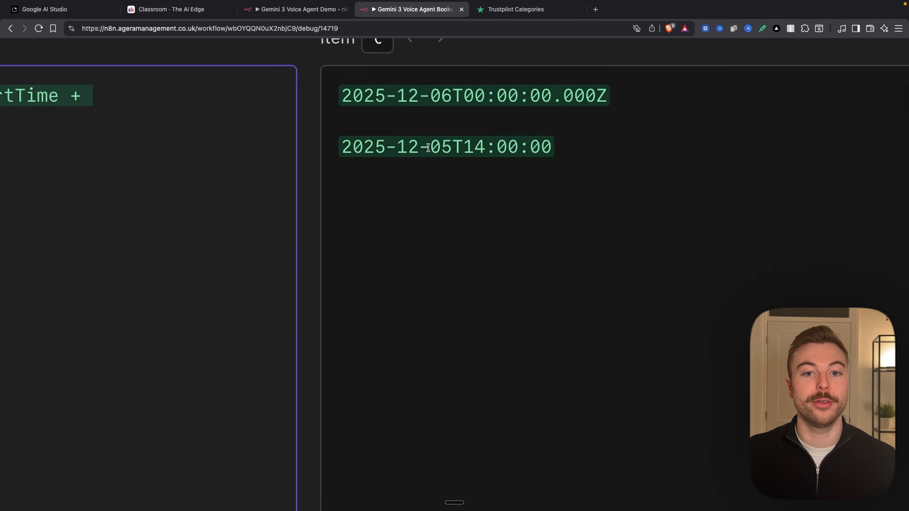
{"action": "left_click_drag", "start_coordinate": [428, 147], "coordinate": [452, 148]}
{"action": "left_click", "coordinate": [391, 94]}
{"action": "left_click_drag", "start_coordinate": [428, 96], "coordinate": [463, 96]}
{"action": "left_click", "coordinate": [428, 132]}
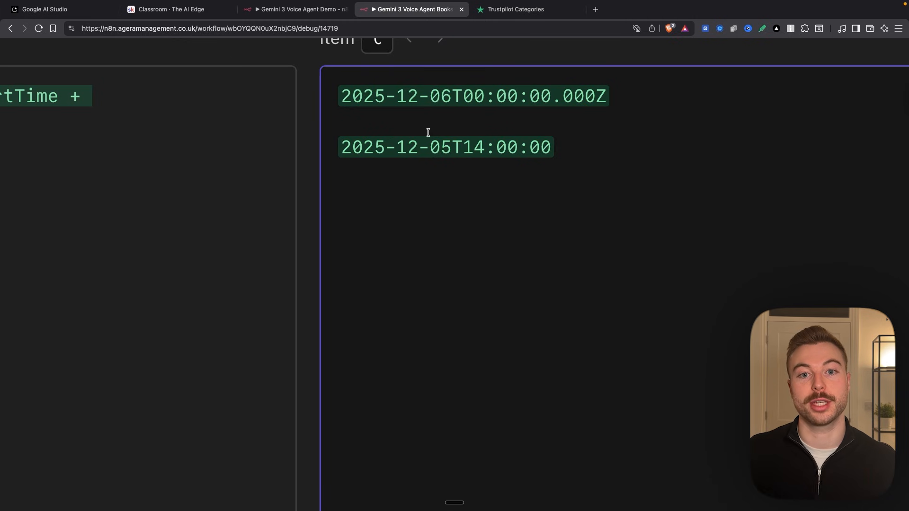
{"action": "scroll", "coordinate": [428, 132], "scroll_direction": "down", "scroll_amount": 5}
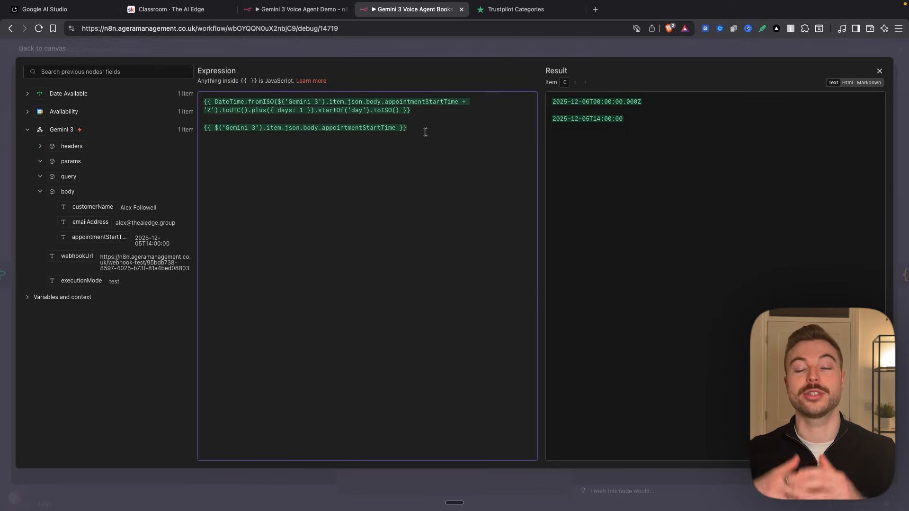
- Remove the extra appointmentStartTime line from the After expression and close the expression editor
{"action": "triple_click", "coordinate": [426, 128]}
{"action": "key", "text": "BackSpace"}
{"action": "left_click", "coordinate": [362, 28]}
{"action": "left_click", "coordinate": [375, 42]}
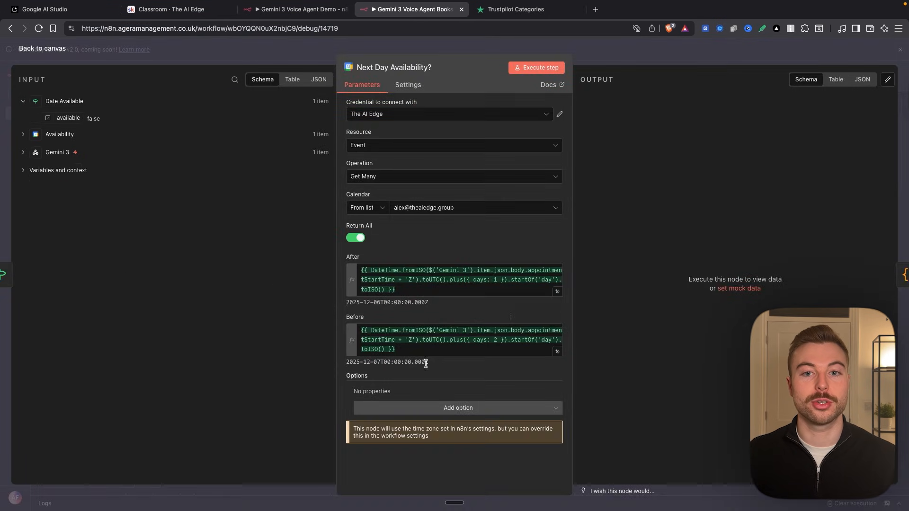
- Execute the Next Day Availability? node on its own, check the returned calendar events, and return to the canvas
{"action": "left_click", "coordinate": [538, 68]}
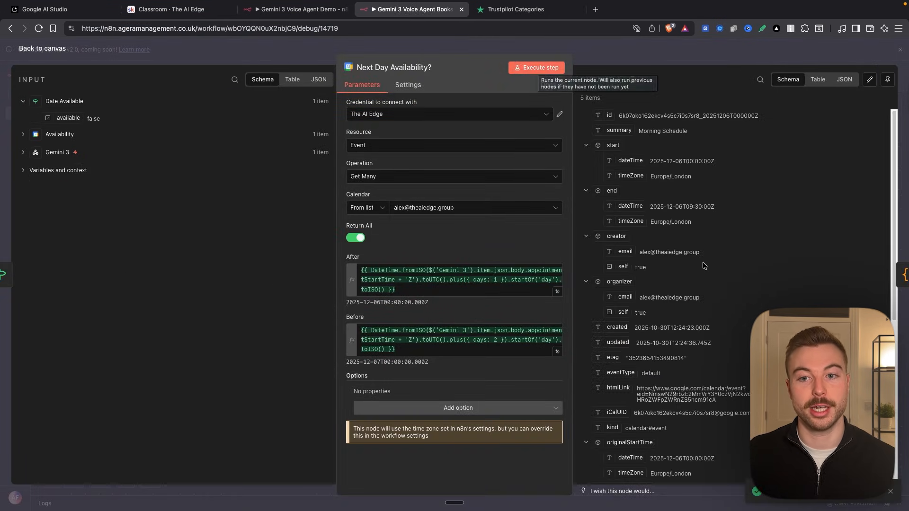
{"action": "left_click_drag", "start_coordinate": [602, 98], "coordinate": [581, 93]}
{"action": "left_click", "coordinate": [756, 141]}
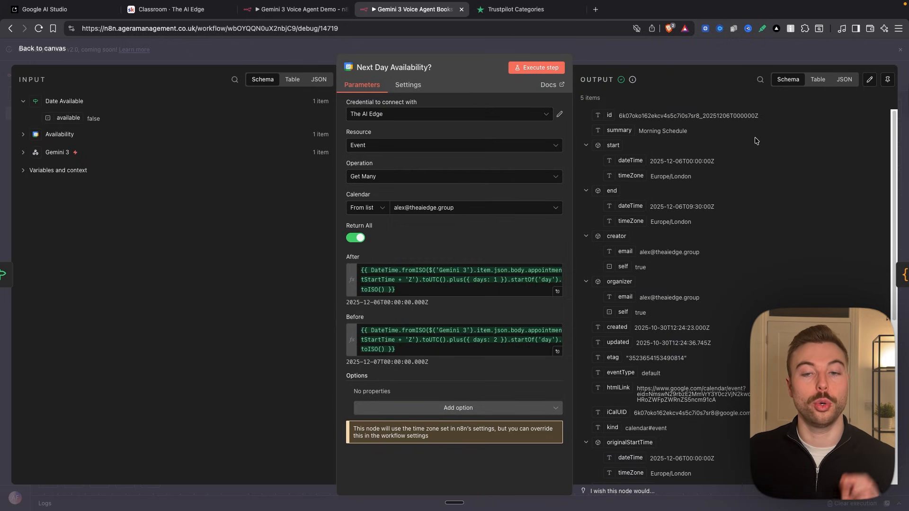
{"action": "key", "text": "Escape"}
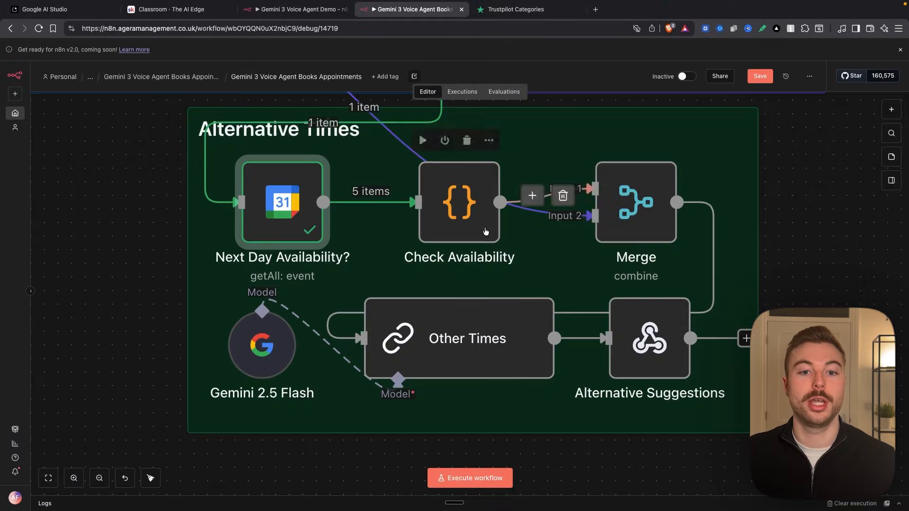
- Execute the Check Availability code node on its own and display its output as a table
{"action": "double_click", "coordinate": [481, 200]}
{"action": "left_click", "coordinate": [559, 66]}
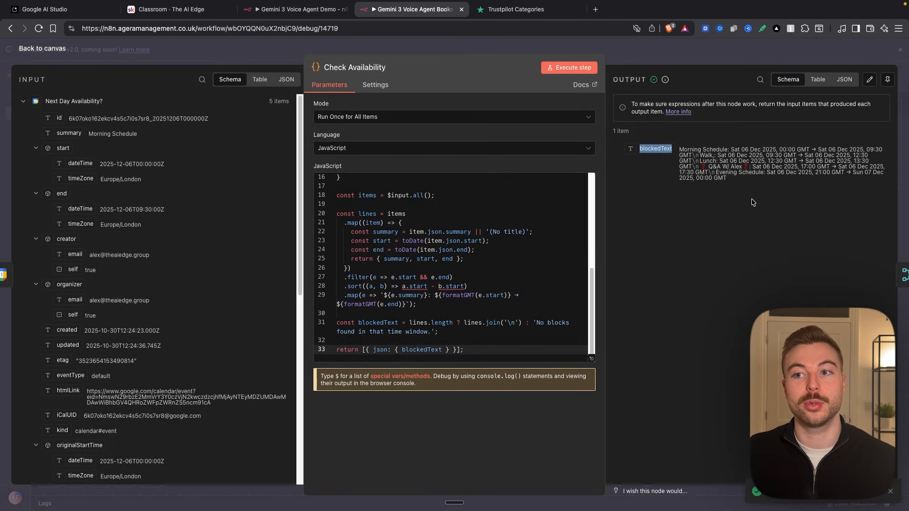
{"action": "left_click", "coordinate": [817, 79]}
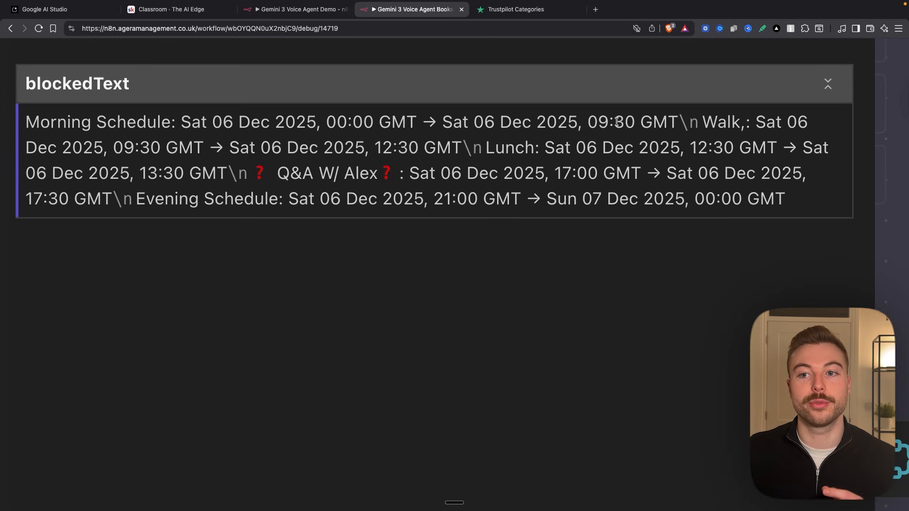
- Check the start and end times of the blocked slots in the blockedText output and return to the canvas
{"action": "left_click_drag", "start_coordinate": [124, 147], "coordinate": [420, 145]}
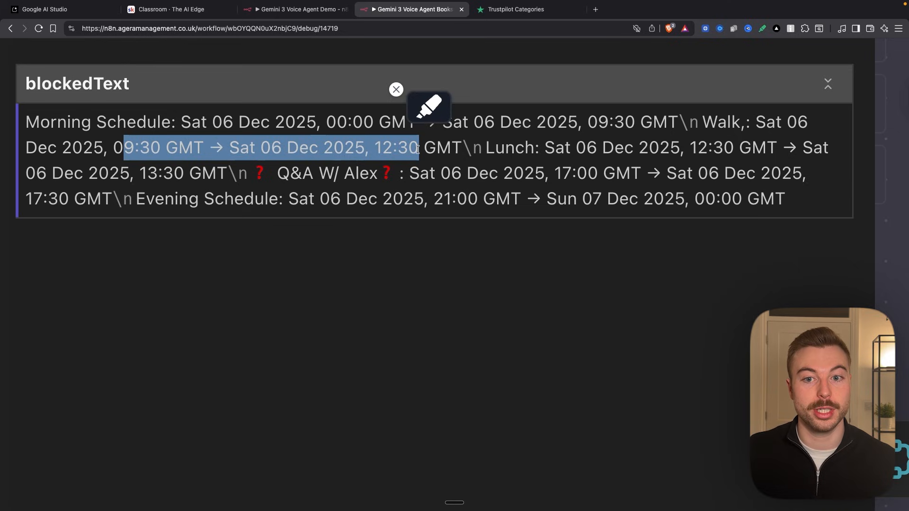
{"action": "mouse_move", "coordinate": [696, 148]}
{"action": "left_mouse_down"}
{"action": "mouse_move", "coordinate": [722, 147]}
{"action": "mouse_move", "coordinate": [205, 147]}
{"action": "mouse_move", "coordinate": [181, 174]}
{"action": "left_mouse_up"}
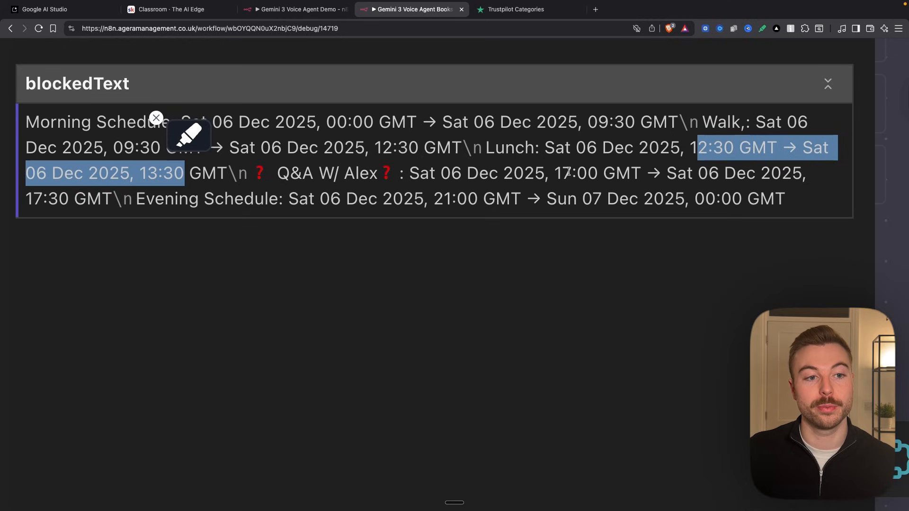
{"action": "left_click_drag", "start_coordinate": [548, 169], "coordinate": [594, 169]}
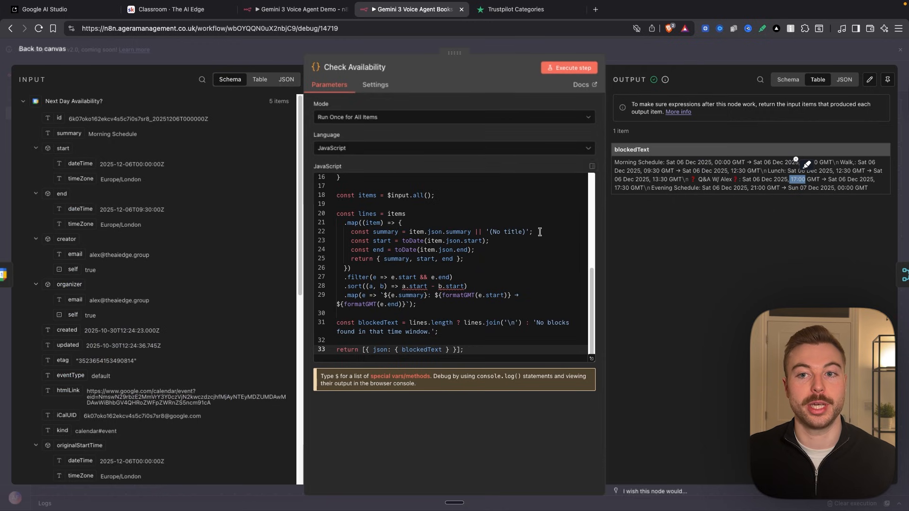
{"action": "left_click", "coordinate": [658, 55]}
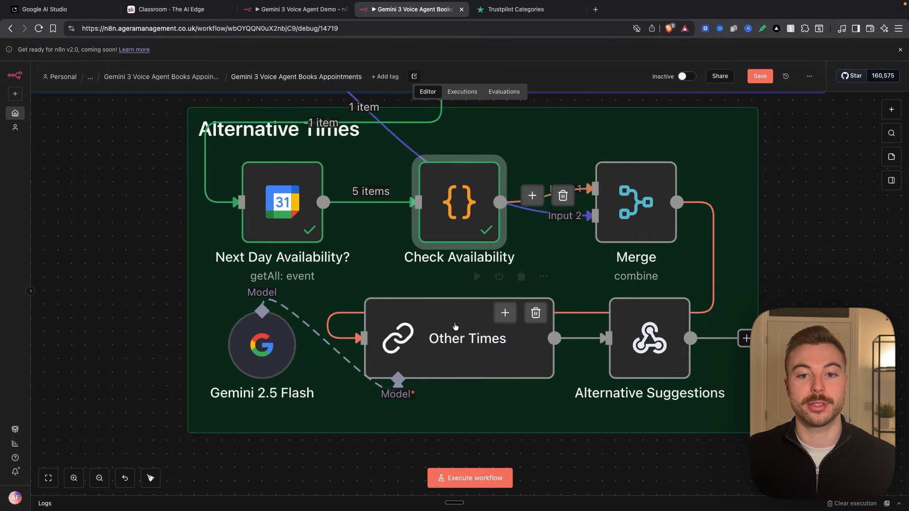
- Execute the Other Times node and open it to examine the merged blockedText input
{"action": "right_click", "coordinate": [510, 337]}
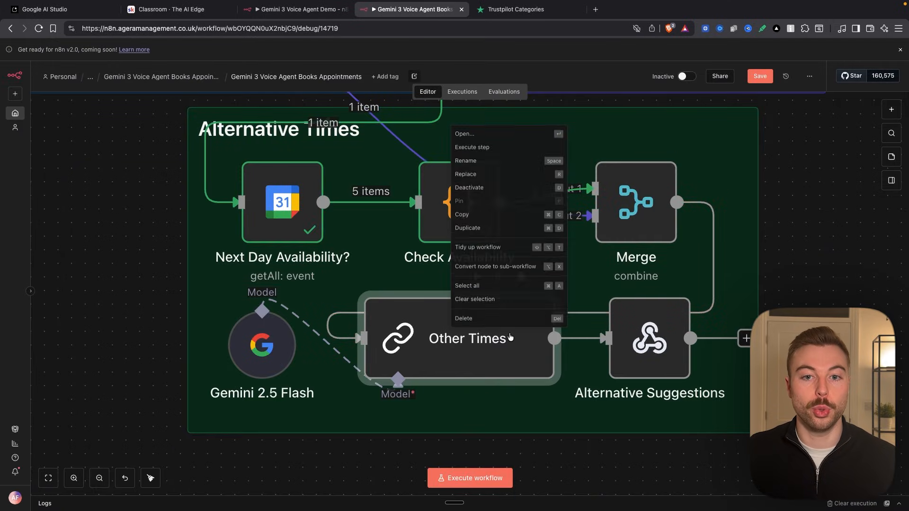
{"action": "left_click", "coordinate": [524, 138]}
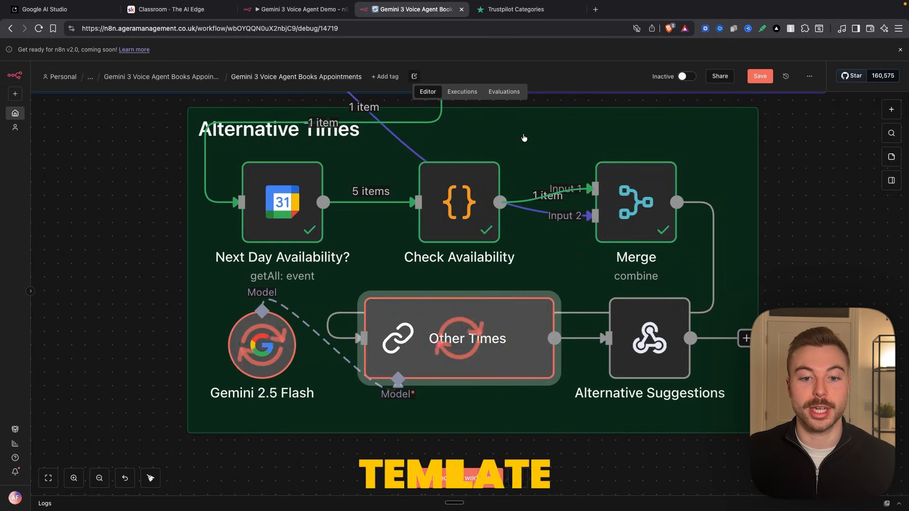
{"action": "double_click", "coordinate": [514, 329]}
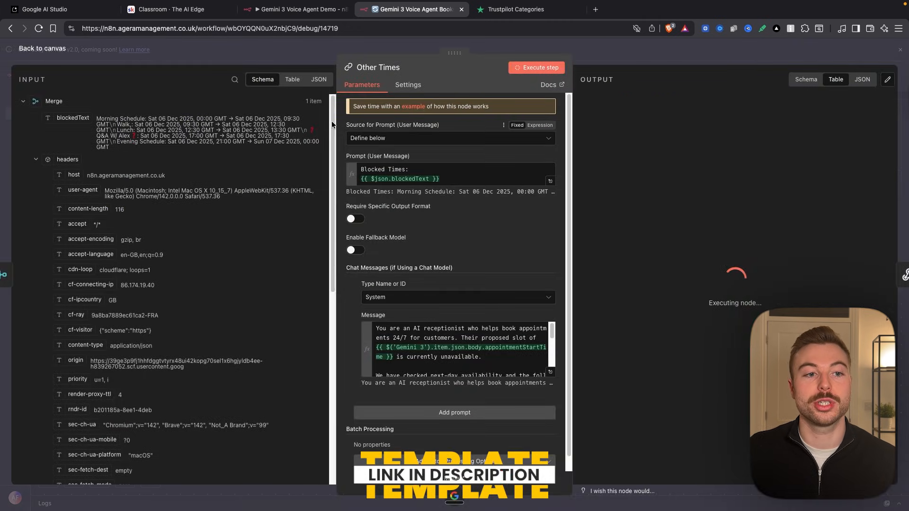
{"action": "left_click_drag", "start_coordinate": [97, 116], "coordinate": [110, 147]}
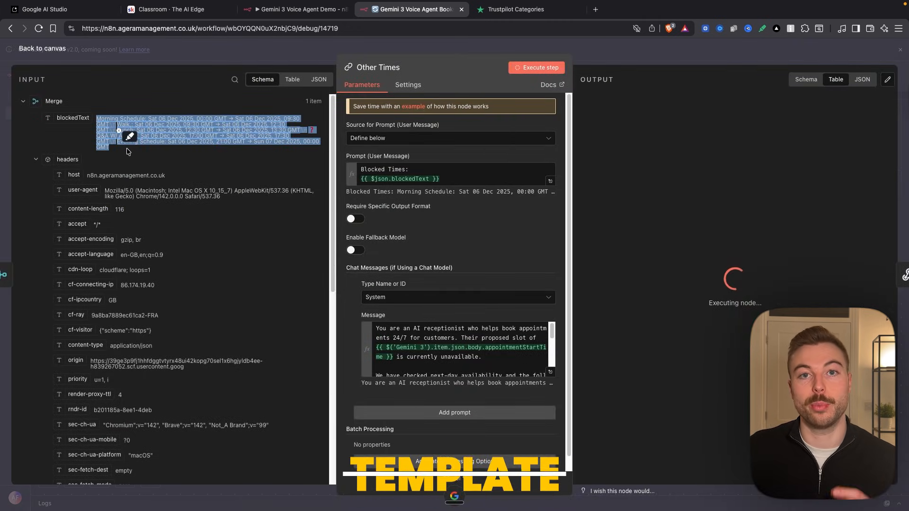
{"action": "left_click", "coordinate": [126, 135]}
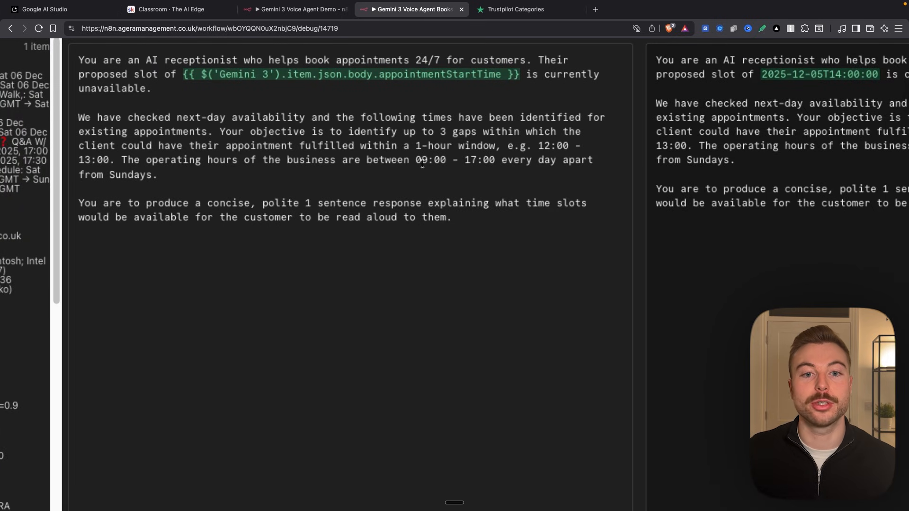
- Review the operating hours and the response instruction in the expanded system message of the Other Times node
{"action": "left_click", "coordinate": [407, 162]}
{"action": "left_click_drag", "start_coordinate": [414, 161], "coordinate": [495, 162]}
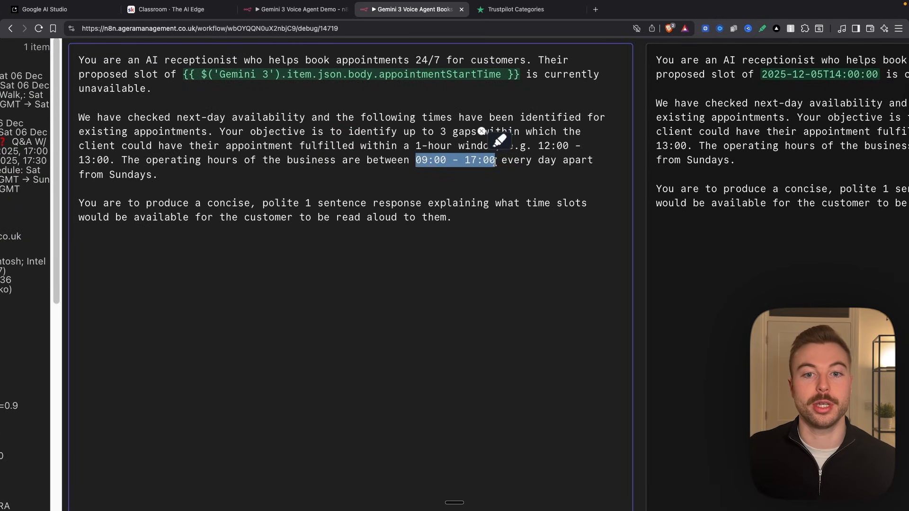
{"action": "left_click", "coordinate": [488, 216]}
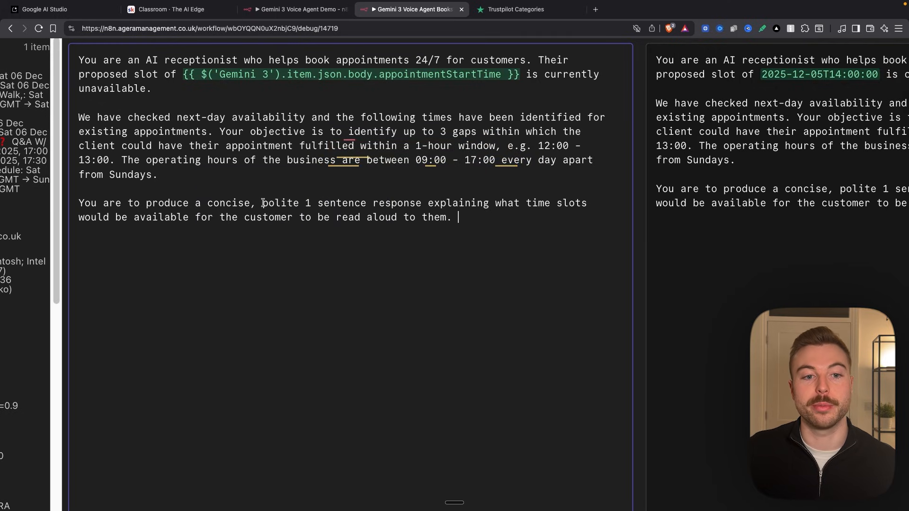
{"action": "left_click_drag", "start_coordinate": [263, 203], "coordinate": [462, 225]}
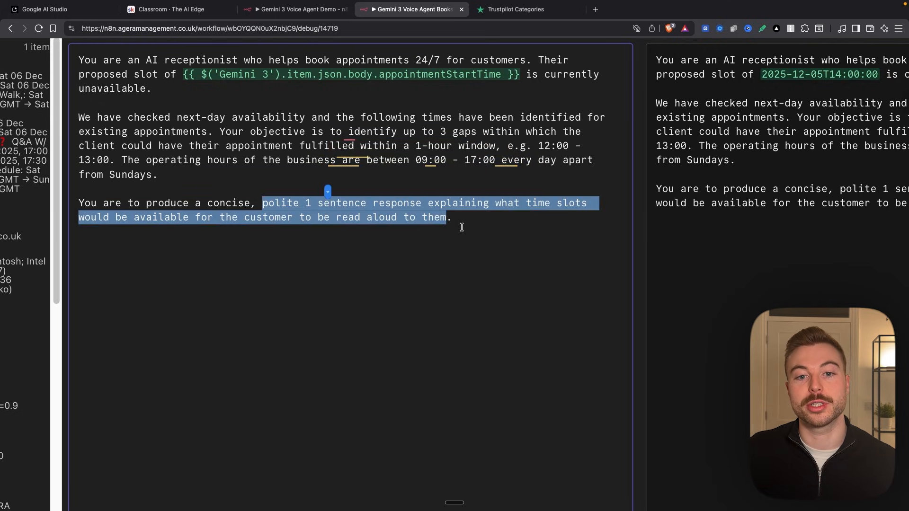
{"action": "left_click", "coordinate": [491, 230]}
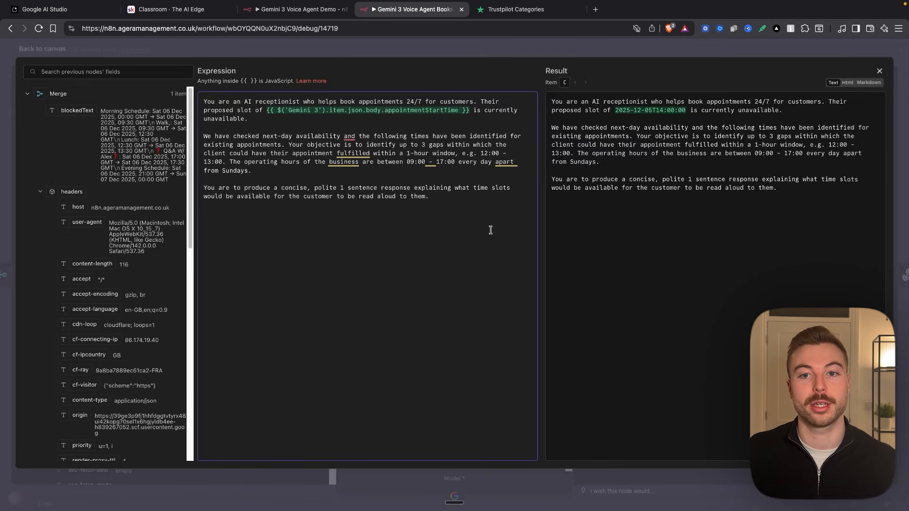
- Close the expanded system message, review the text output of the Other Times node and return to the canvas
{"action": "left_click", "coordinate": [476, 53]}
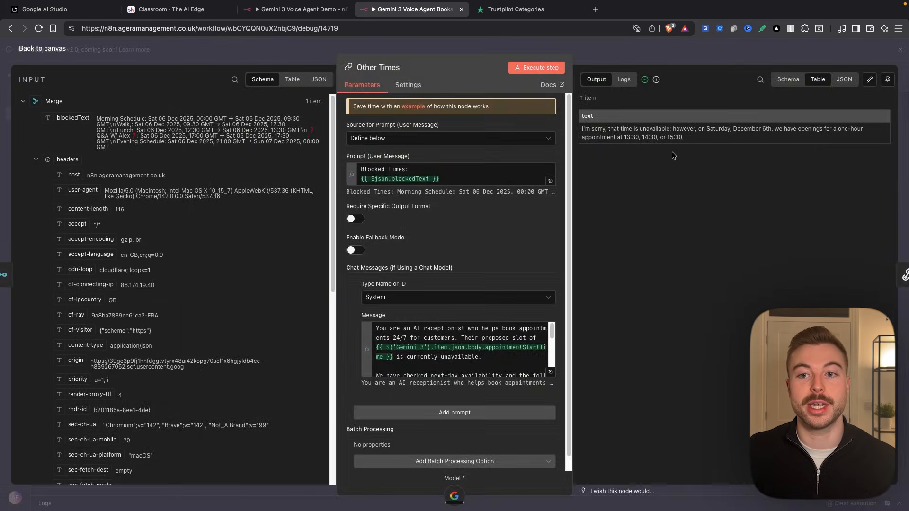
{"action": "scroll", "coordinate": [853, 150], "scroll_direction": "up", "scroll_amount": 10}
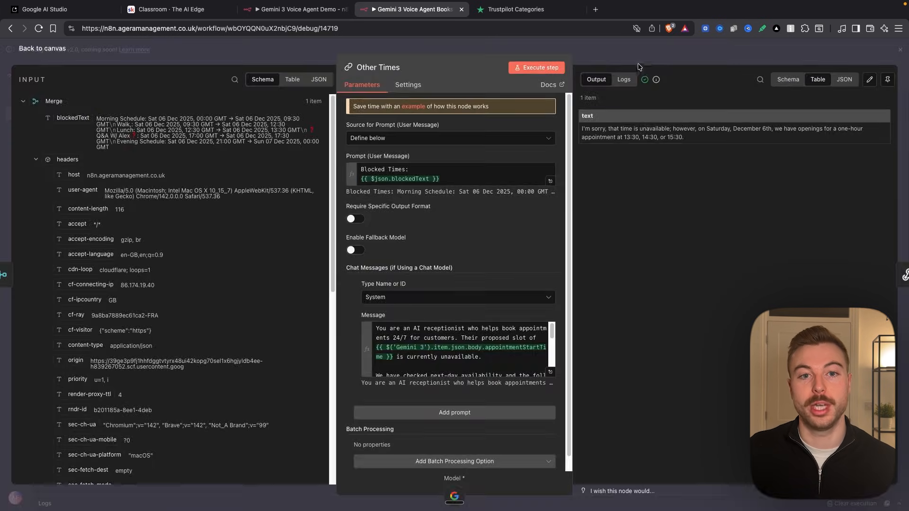
{"action": "left_click", "coordinate": [637, 63]}
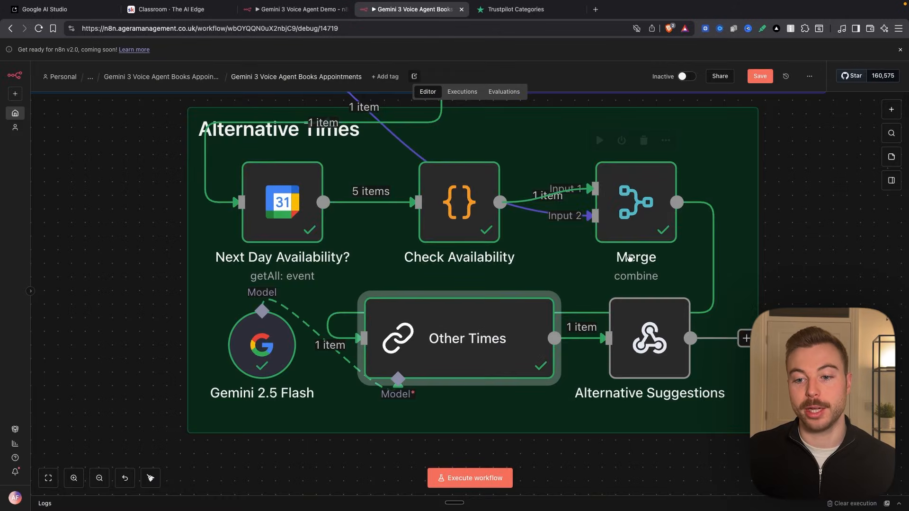
- Examine the response settings of the Alternative Suggestions node and return to the overview of the whole workflow
{"action": "double_click", "coordinate": [661, 354]}
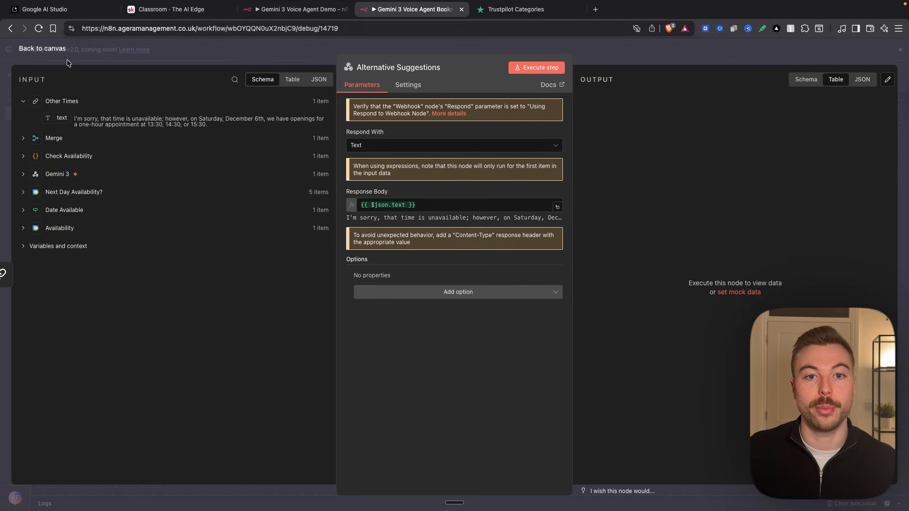
{"action": "left_click", "coordinate": [714, 54]}
{"action": "scroll", "coordinate": [632, 272], "scroll_direction": "down", "scroll_amount": 5}
{"action": "scroll", "coordinate": [757, 213], "scroll_direction": "up", "scroll_amount": 5}
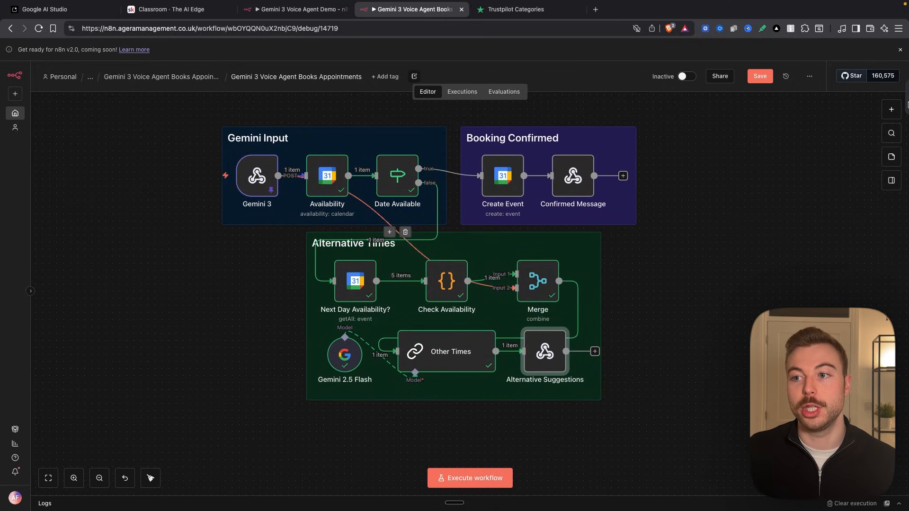
- Add a Respond to Webhook node after Alternative Suggestions and set it to respond with Text
{"action": "left_click", "coordinate": [891, 109]}
{"action": "type", "text": "respond"}
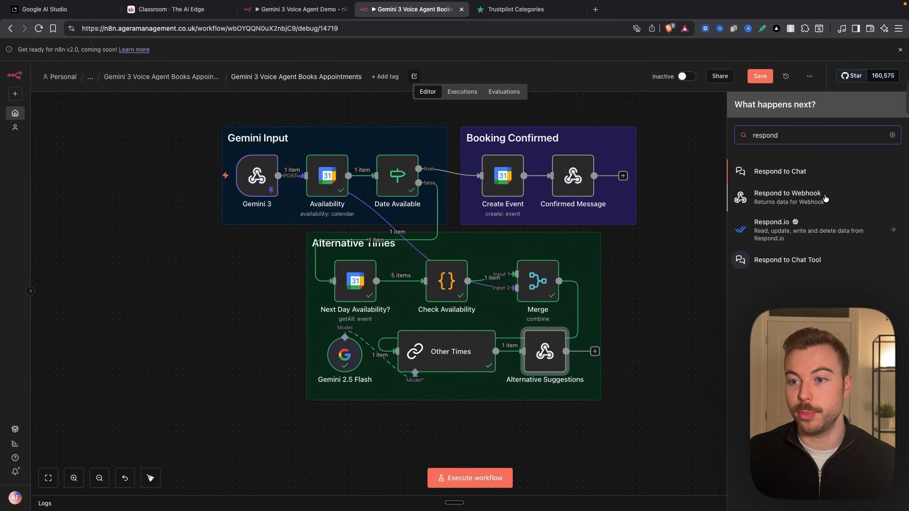
{"action": "left_click", "coordinate": [787, 197]}
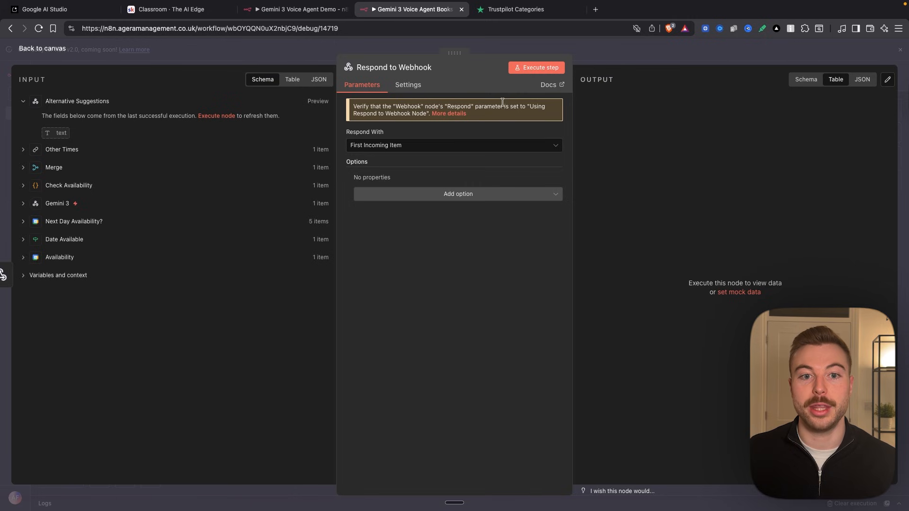
{"action": "left_click", "coordinate": [419, 152]}
{"action": "scroll", "coordinate": [384, 267], "scroll_direction": "down", "scroll_amount": 1}
{"action": "scroll", "coordinate": [382, 277], "scroll_direction": "down", "scroll_amount": 1}
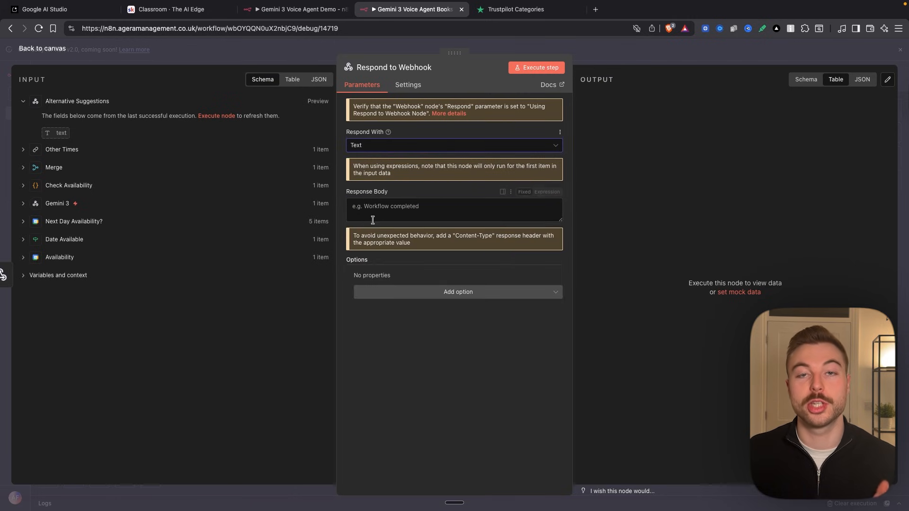
{"action": "left_click", "coordinate": [618, 50]}
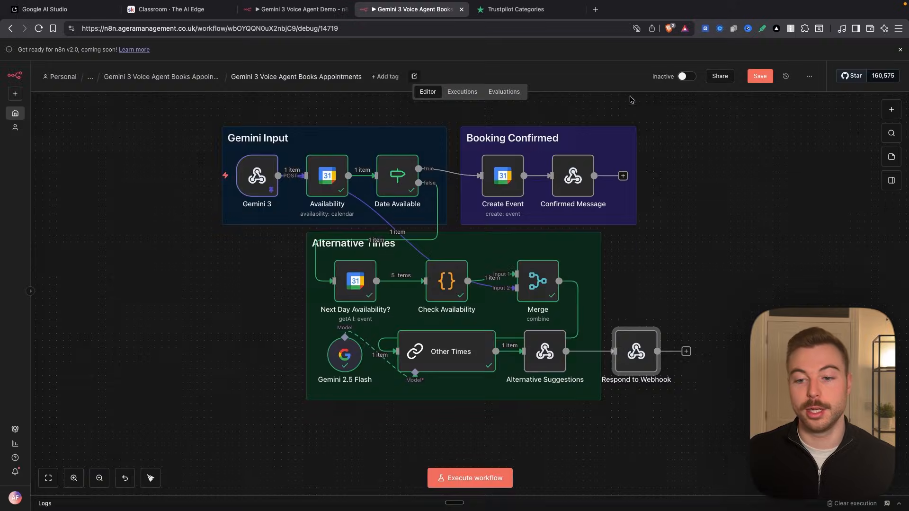
- Clear the Response Body of the Alternative Suggestions node and map the text field from Other Times into it
{"action": "double_click", "coordinate": [544, 353]}
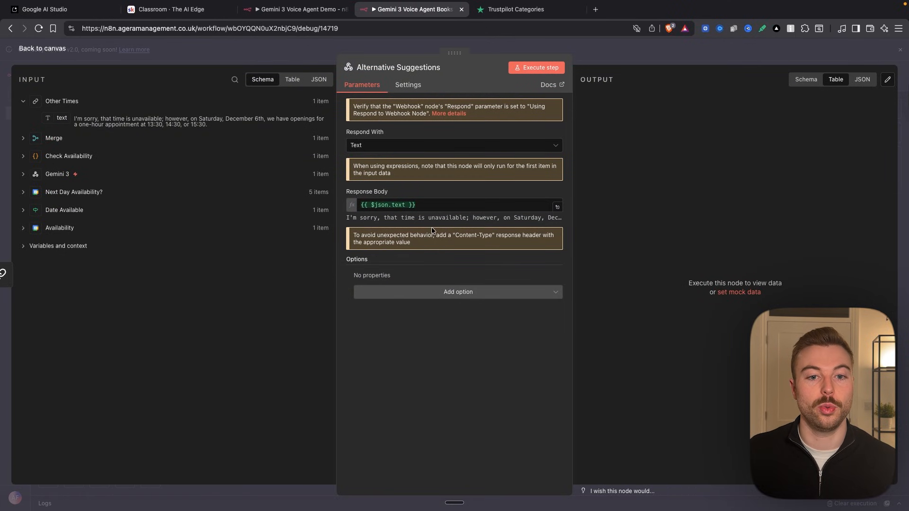
{"action": "left_click_drag", "start_coordinate": [462, 207], "coordinate": [256, 188]}
{"action": "key", "text": "BackSpace"}
{"action": "left_click_drag", "start_coordinate": [62, 118], "coordinate": [380, 205]}
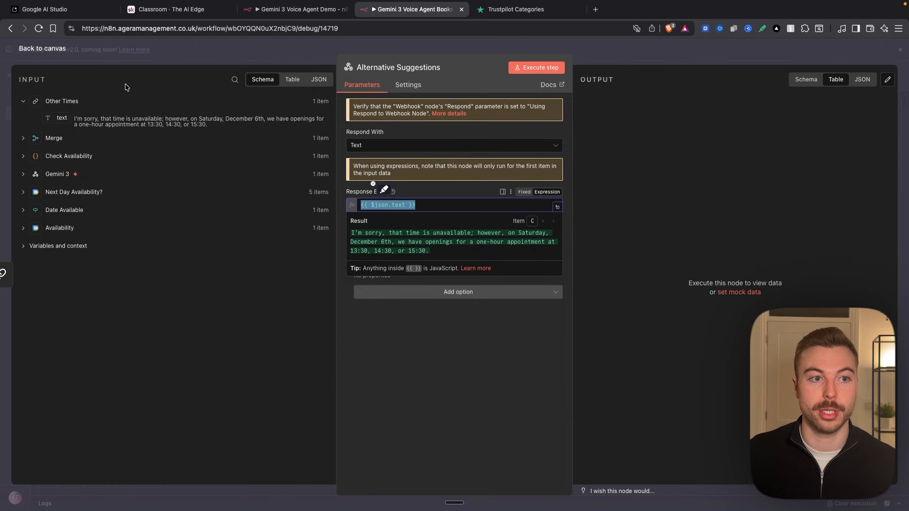
{"action": "left_click", "coordinate": [191, 53]}
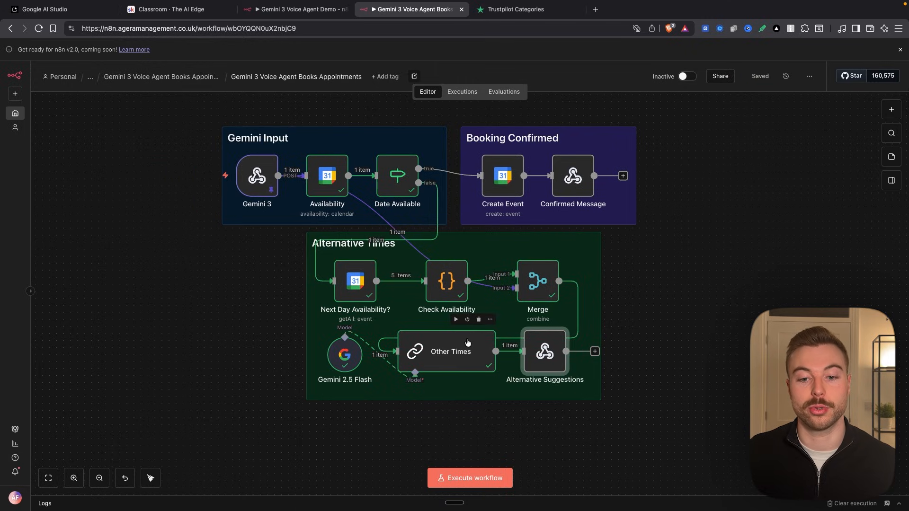
- Check the Respond setting and its available options in the Gemini 3 webhook node and return to the canvas
{"action": "left_click", "coordinate": [653, 381]}
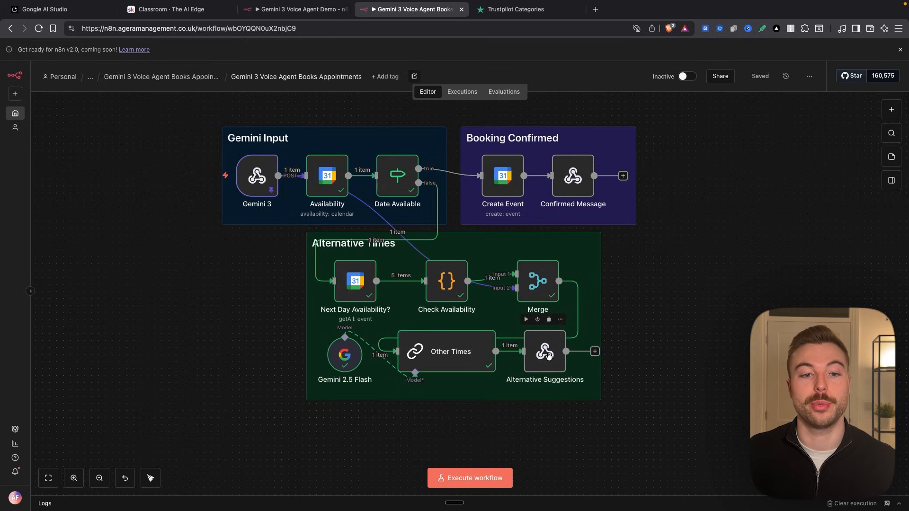
{"action": "mouse_move", "coordinate": [255, 176]}
{"action": "double_click", "coordinate": [255, 176]}
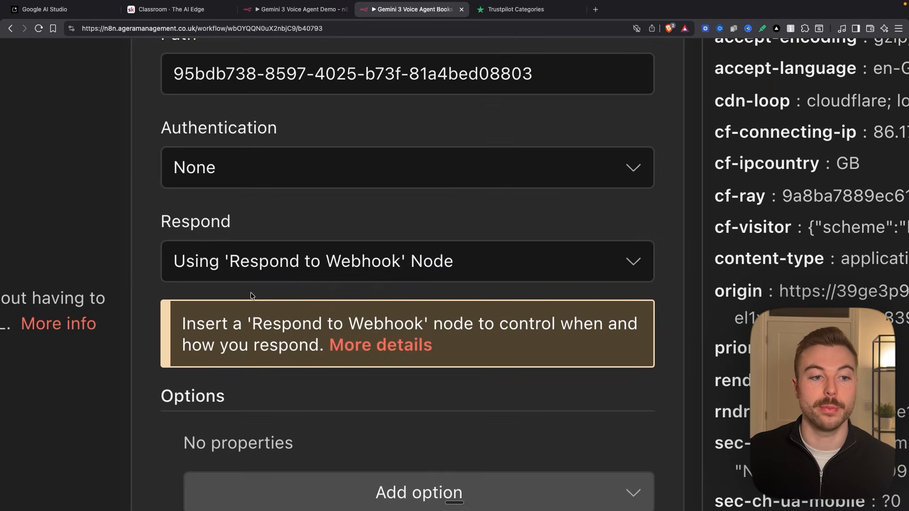
{"action": "double_click", "coordinate": [242, 234]}
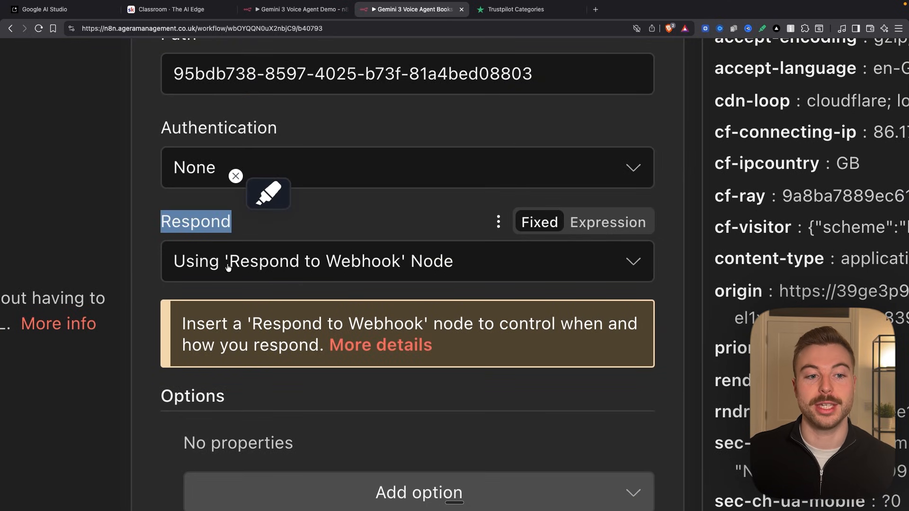
{"action": "left_click", "coordinate": [389, 272]}
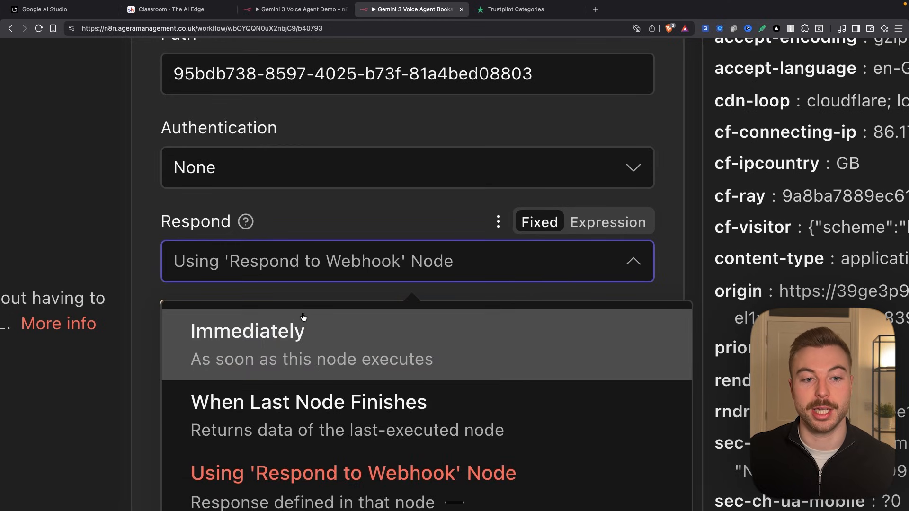
{"action": "left_click", "coordinate": [317, 221]}
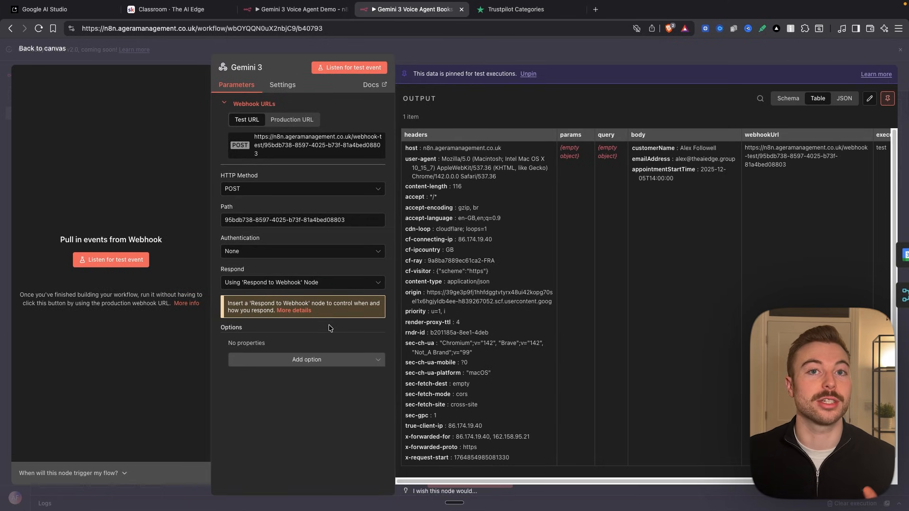
{"action": "left_click", "coordinate": [479, 59]}
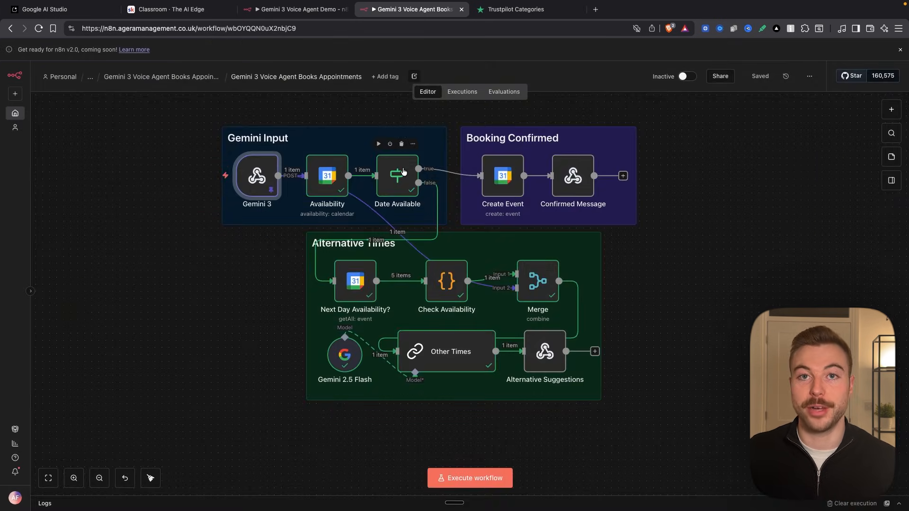
- Edit the Availability node's output so available is true, save it, and execute the Date Available node
{"action": "scroll", "coordinate": [403, 172], "scroll_direction": "up", "scroll_amount": 5}
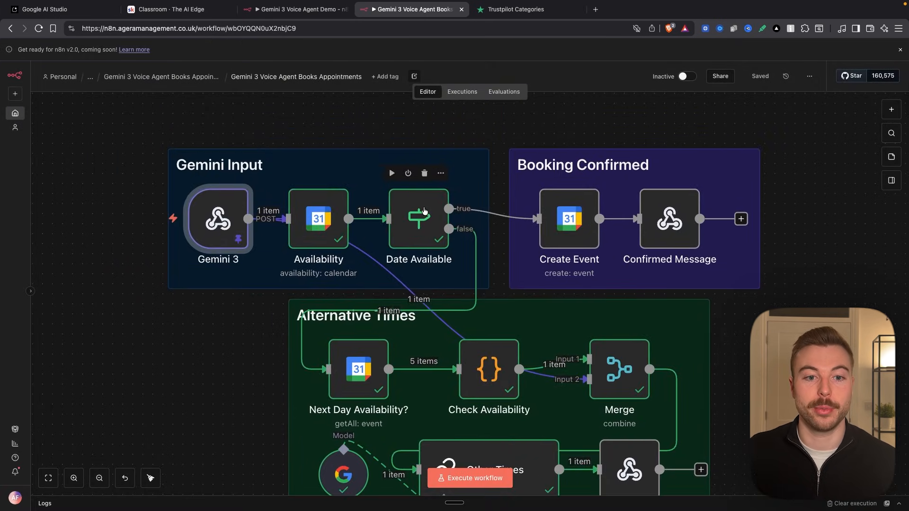
{"action": "double_click", "coordinate": [284, 223]}
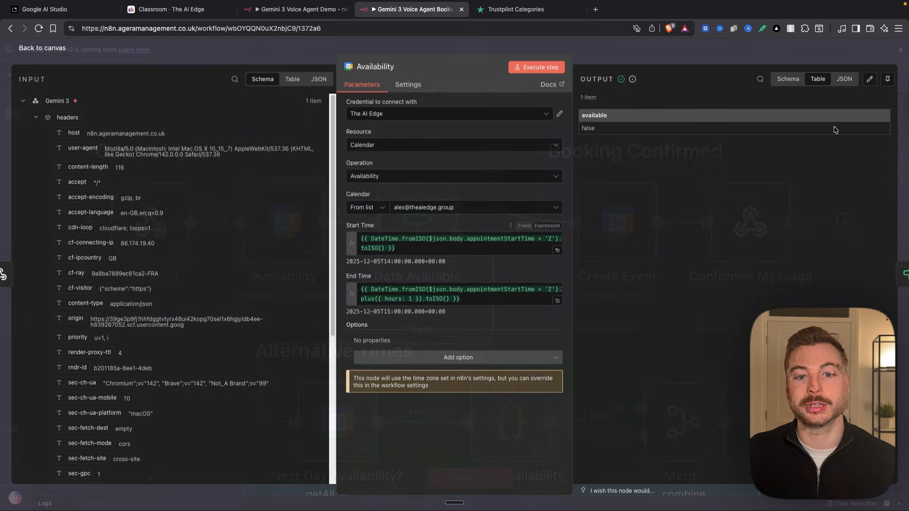
{"action": "left_click", "coordinate": [869, 80]}
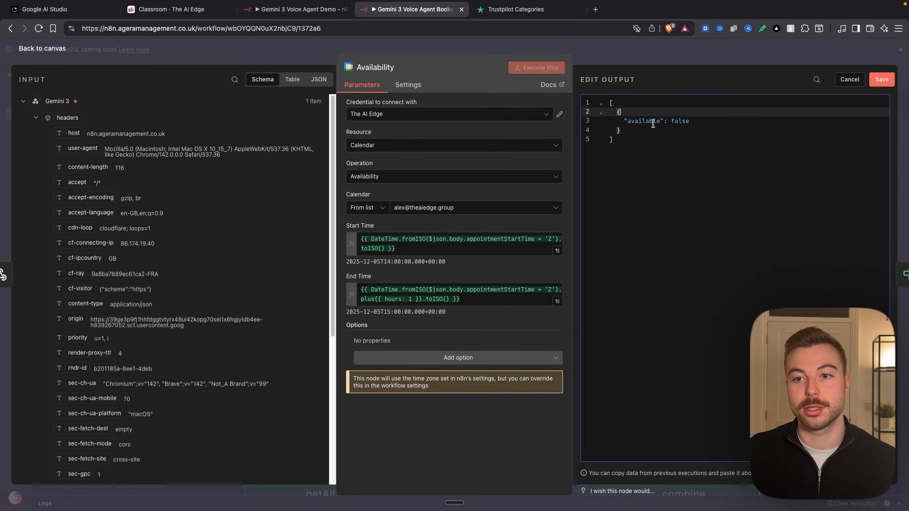
{"action": "double_click", "coordinate": [680, 121]}
{"action": "type", "text": "tru"}
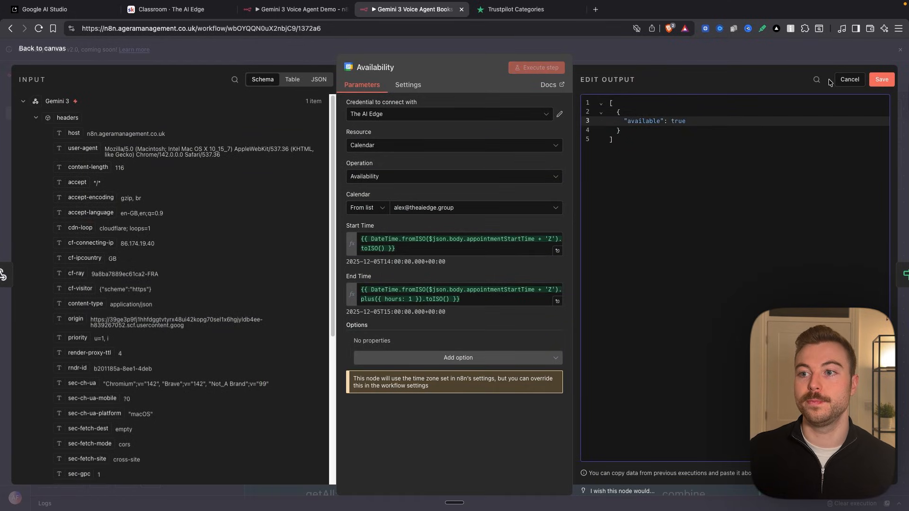
{"action": "left_click", "coordinate": [882, 79]}
{"action": "left_click", "coordinate": [738, 54]}
{"action": "right_click", "coordinate": [417, 217]}
{"action": "left_click", "coordinate": [426, 244]}
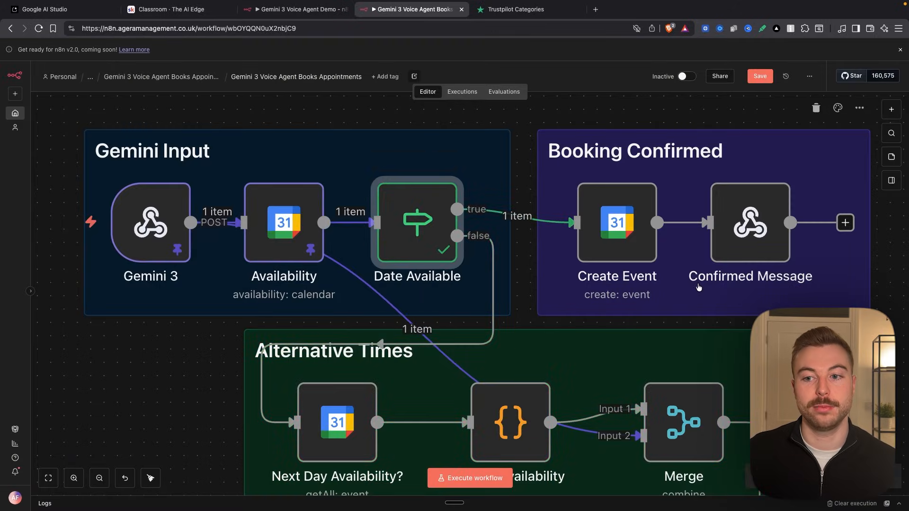
- Try adding a Google Calendar node with the Create an event action and remove it from the canvas
{"action": "scroll", "coordinate": [697, 288], "scroll_direction": "up", "scroll_amount": 5}
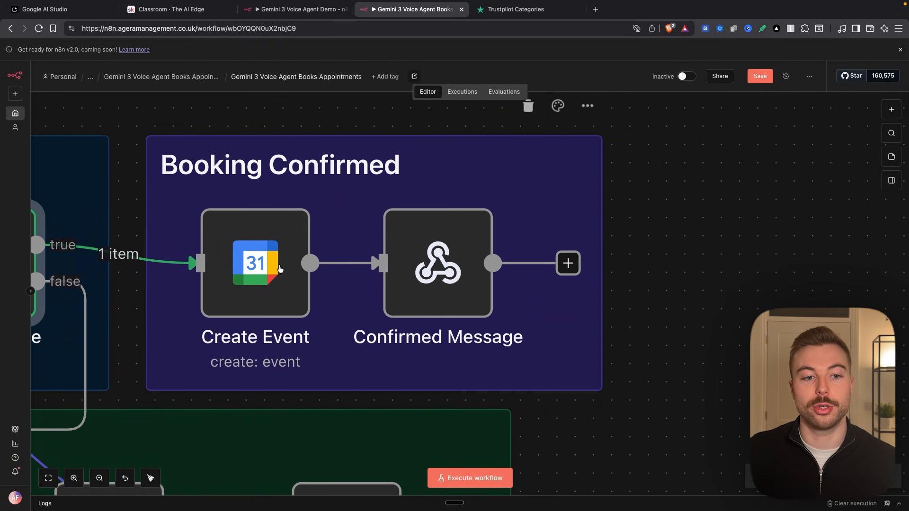
{"action": "left_click", "coordinate": [887, 114]}
{"action": "left_click", "coordinate": [832, 164]}
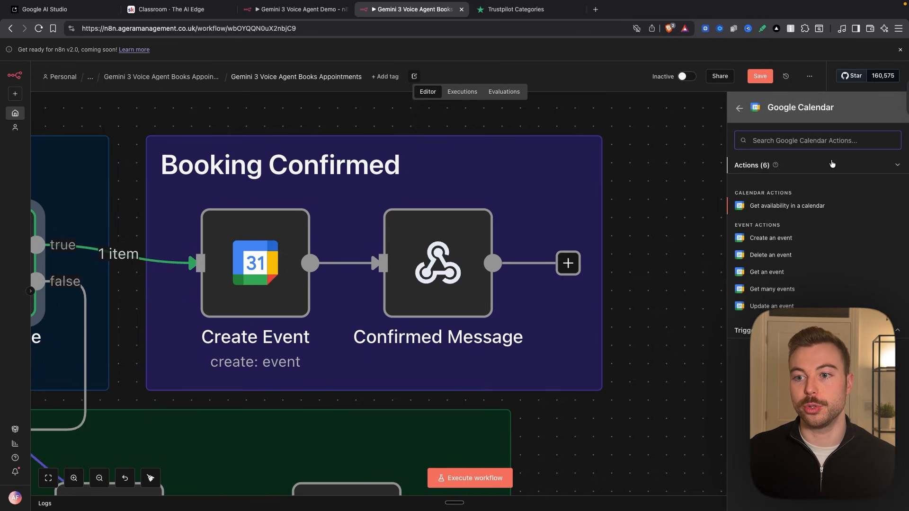
{"action": "type", "text": "create"}
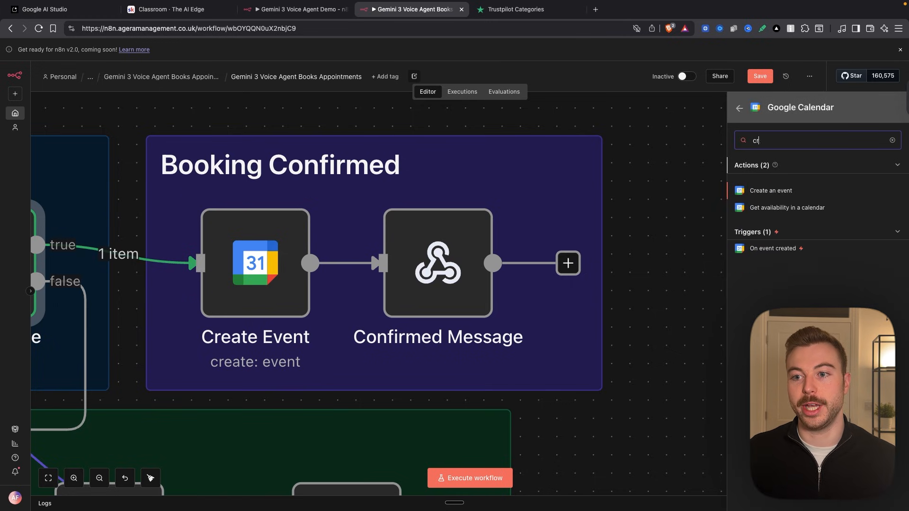
{"action": "left_click", "coordinate": [800, 195]}
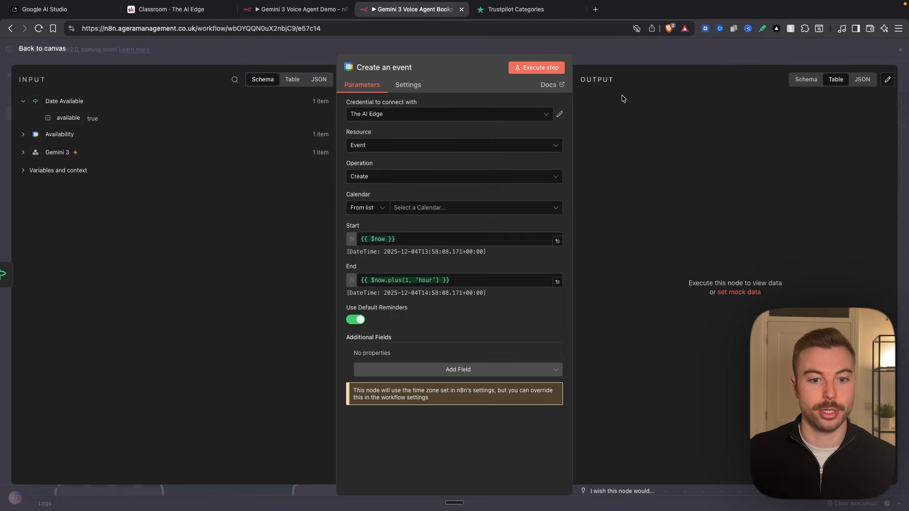
{"action": "left_click", "coordinate": [636, 40]}
{"action": "right_click", "coordinate": [501, 381]}
{"action": "left_click", "coordinate": [501, 383]}
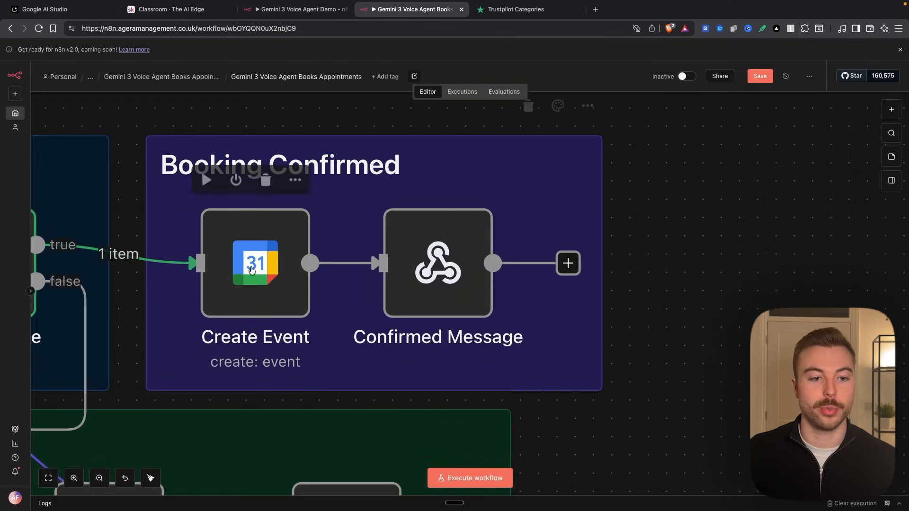
- Review the calendar, start and end expressions, and additional fields of the existing Create Event node
{"action": "scroll", "coordinate": [425, 331], "scroll_direction": "left", "scroll_amount": 5}
{"action": "double_click", "coordinate": [355, 276]}
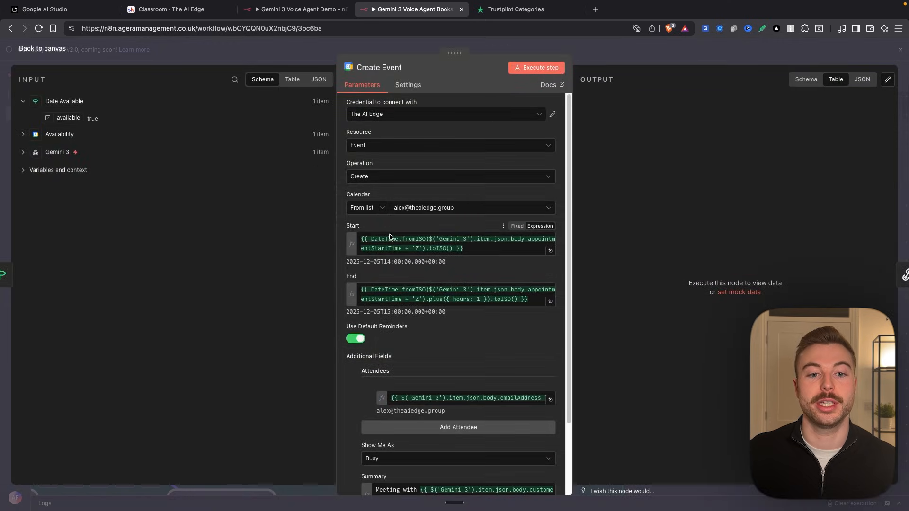
{"action": "scroll", "coordinate": [408, 245], "scroll_direction": "up", "scroll_amount": 3}
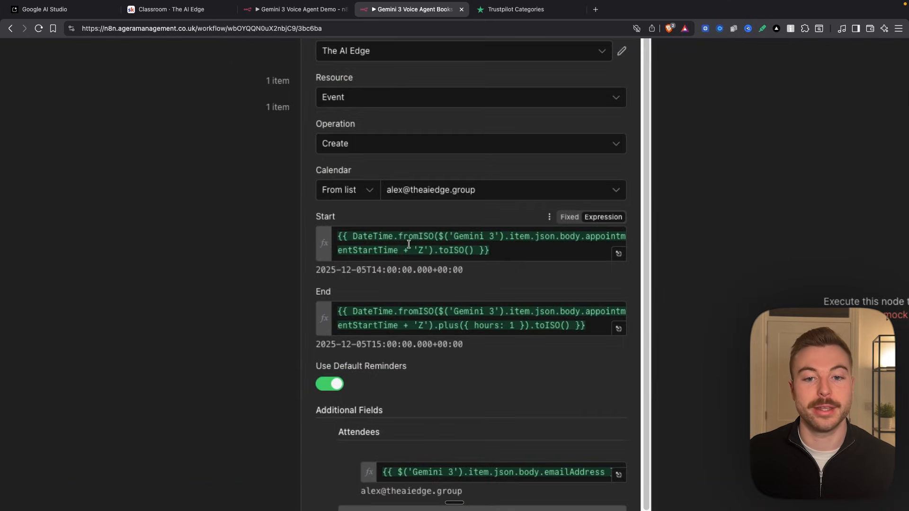
{"action": "triple_click", "coordinate": [511, 250]}
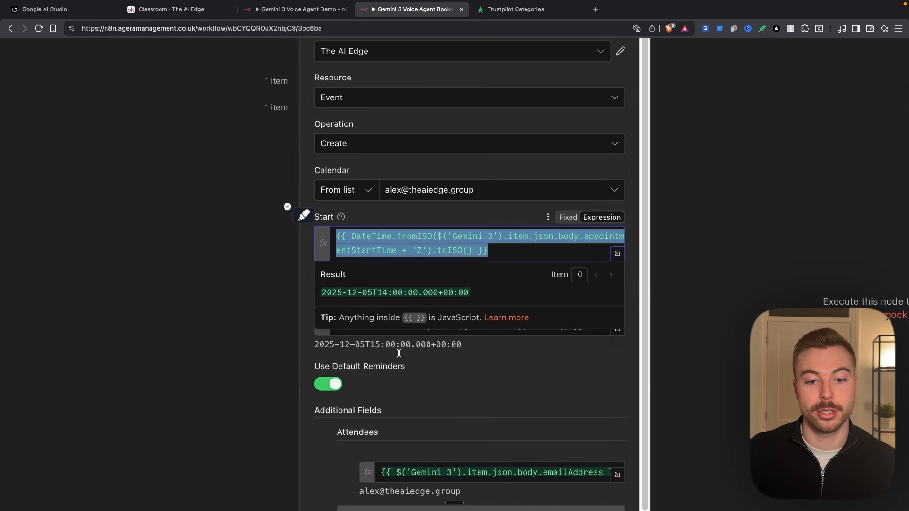
{"action": "left_click", "coordinate": [424, 363]}
{"action": "scroll", "coordinate": [424, 363], "scroll_direction": "down", "scroll_amount": 1}
{"action": "scroll", "coordinate": [424, 363], "scroll_direction": "down", "scroll_amount": 3}
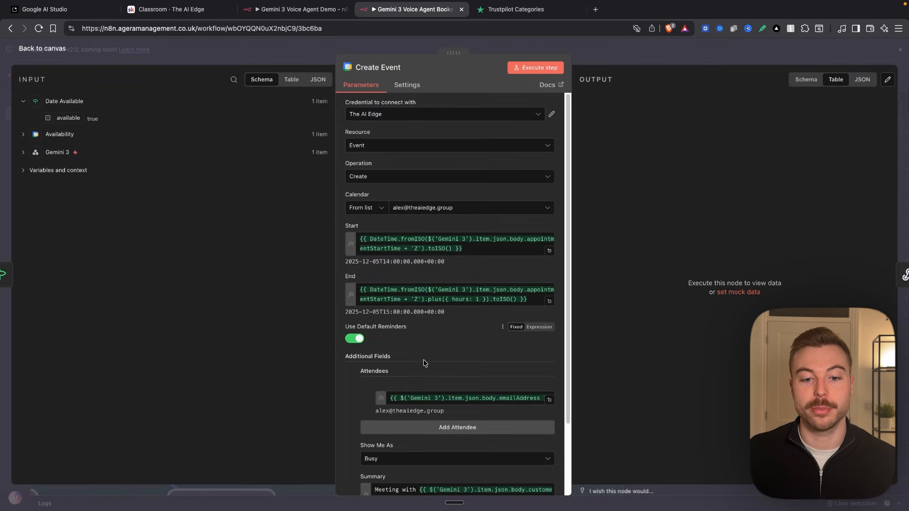
{"action": "scroll", "coordinate": [424, 363], "scroll_direction": "down", "scroll_amount": 3}
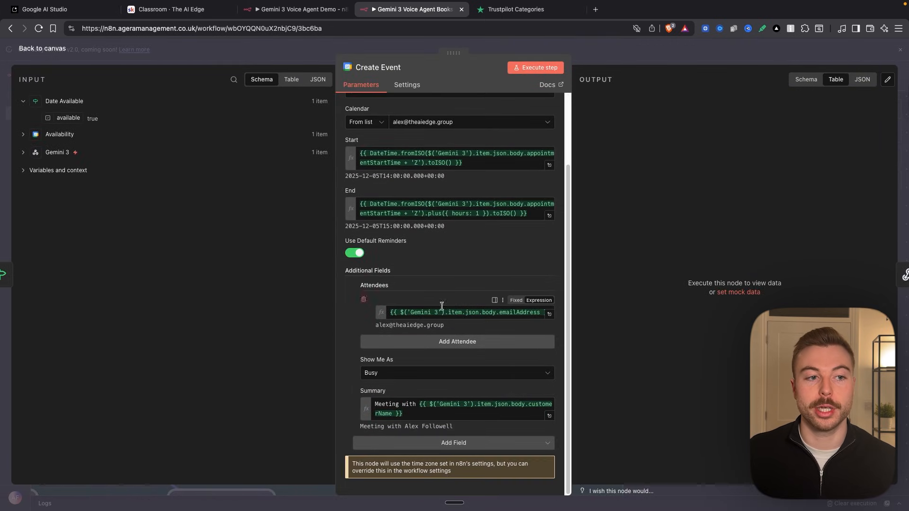
- Clear the Create Event attendee and map the emailAddress field from the Gemini 3 webhook body into it
{"action": "left_click", "coordinate": [65, 152]}
{"action": "left_click", "coordinate": [34, 153]}
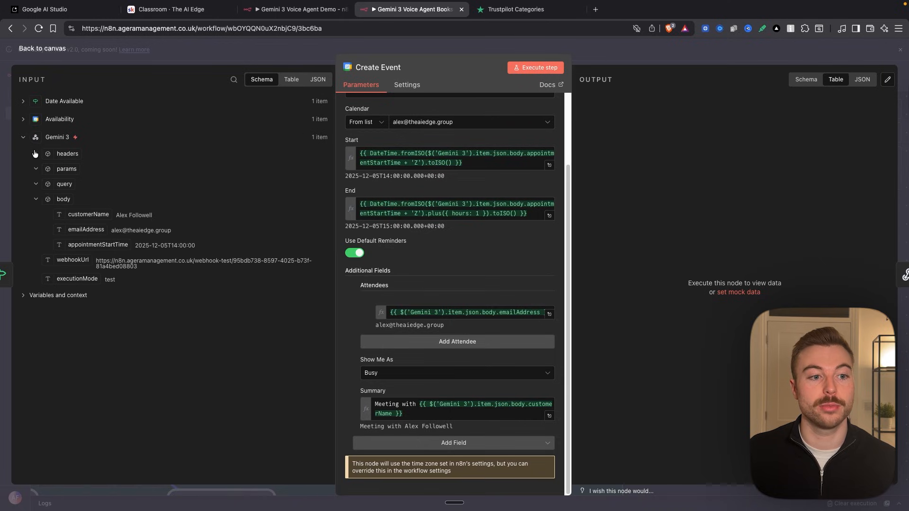
{"action": "left_click", "coordinate": [474, 312]}
{"action": "key", "text": "ctrl+a"}
{"action": "key", "text": "BackSpace"}
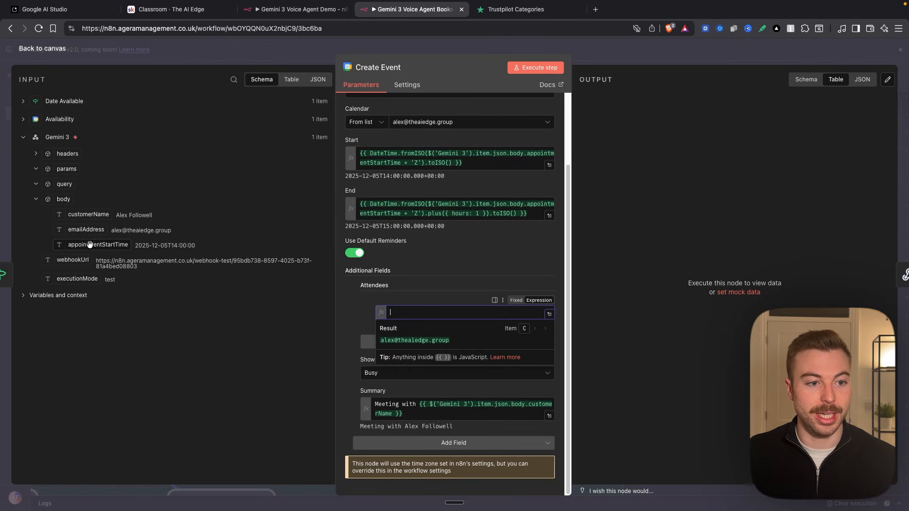
{"action": "left_click_drag", "start_coordinate": [85, 230], "coordinate": [417, 313]}
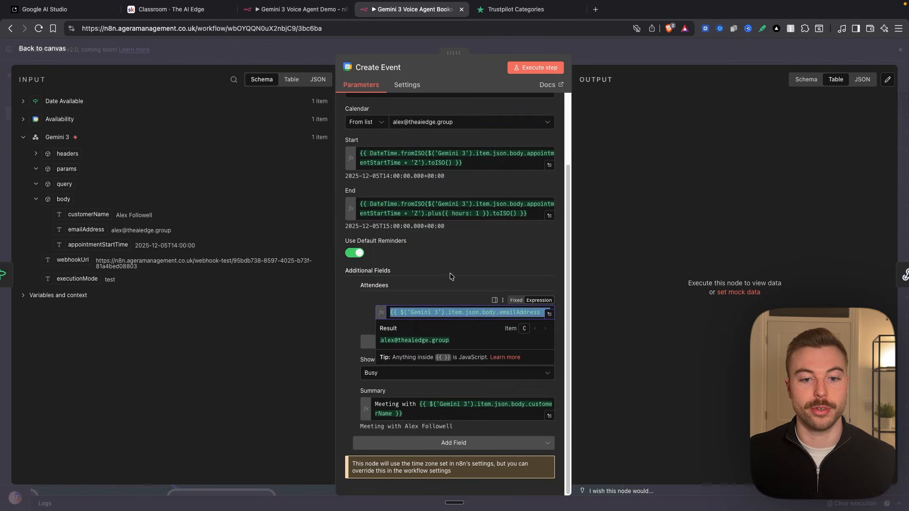
- Clear the Create Event summary expression and map the customerName field from the Gemini 3 webhook body back into it
{"action": "left_click_drag", "start_coordinate": [416, 403], "coordinate": [421, 415]}
{"action": "key", "text": "BackSpace"}
{"action": "left_click_drag", "start_coordinate": [88, 215], "coordinate": [424, 412]}
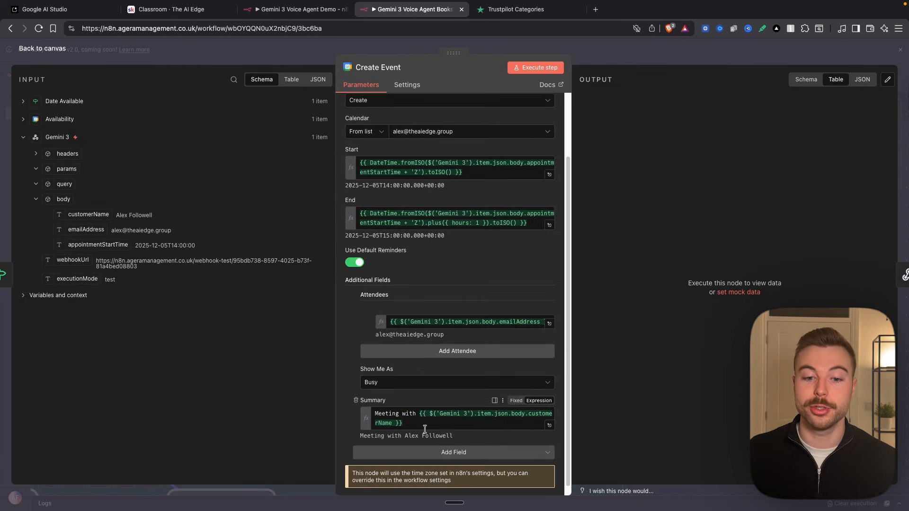
{"action": "scroll", "coordinate": [425, 429], "scroll_direction": "down", "scroll_amount": 1}
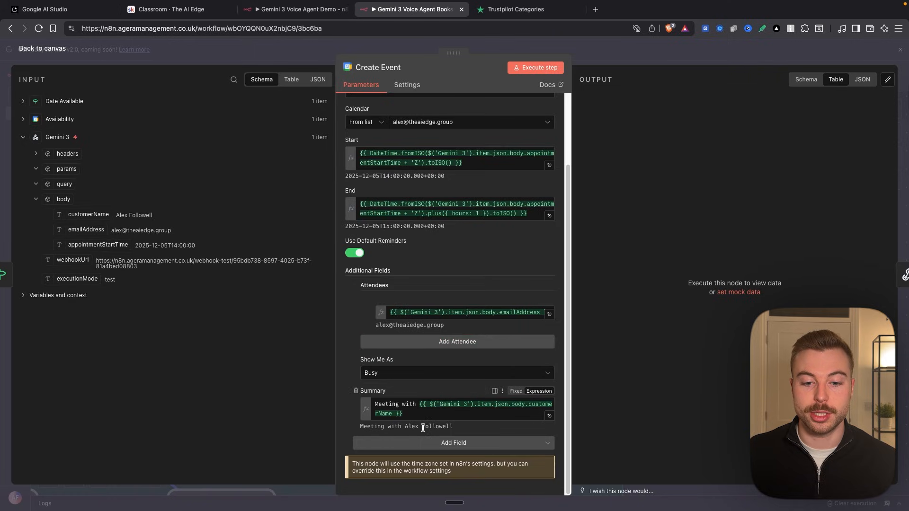
{"action": "left_click", "coordinate": [429, 446]}
{"action": "left_click", "coordinate": [260, 385]}
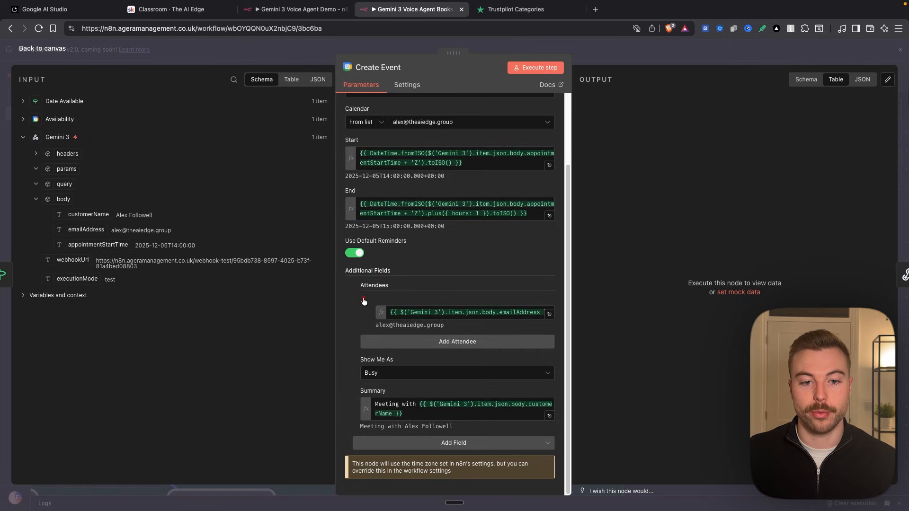
- Remove the existing attendee from Create Event, add a new attendee and map the emailAddress field from the webhook body into it
{"action": "left_click", "coordinate": [364, 299]}
{"action": "left_click", "coordinate": [495, 425]}
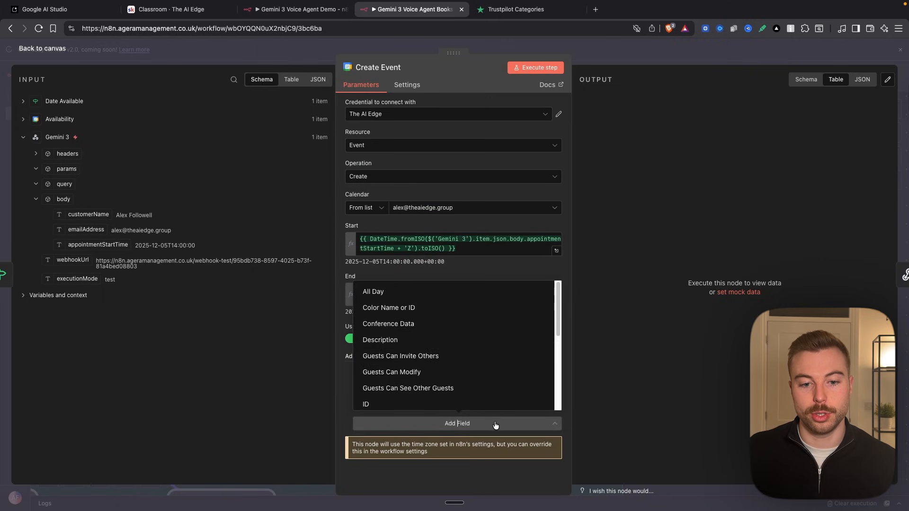
{"action": "left_click", "coordinate": [495, 424]}
{"action": "left_click", "coordinate": [478, 405]}
{"action": "left_click_drag", "start_coordinate": [88, 230], "coordinate": [391, 397]}
- Add a Summary field reading "Meeting with" followed by the mapped customerName value, and execute the Create Event step
{"action": "left_click", "coordinate": [440, 447]}
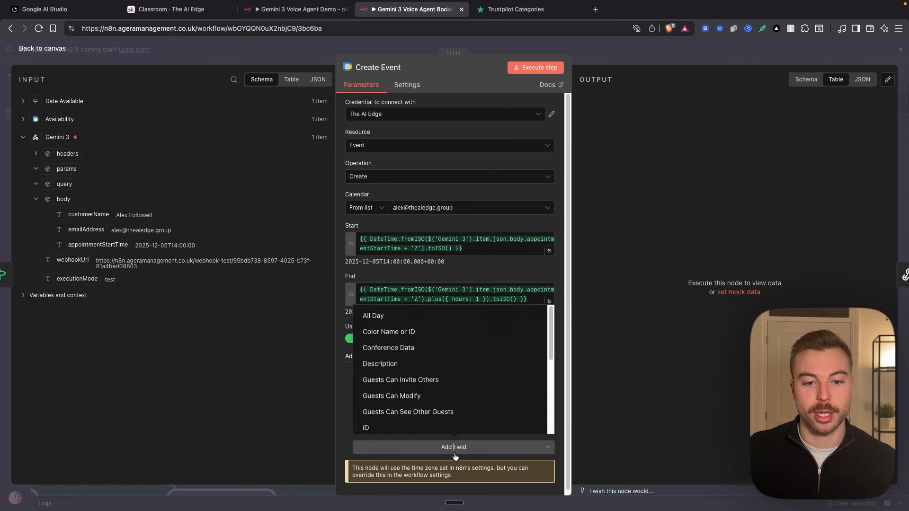
{"action": "scroll", "coordinate": [436, 428], "scroll_direction": "down", "scroll_amount": 5}
{"action": "left_click", "coordinate": [398, 408]}
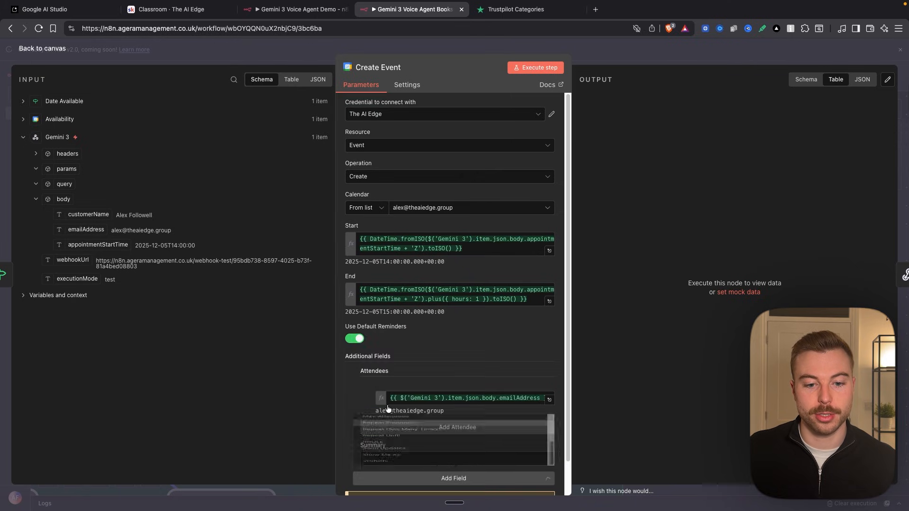
{"action": "left_click_drag", "start_coordinate": [113, 219], "coordinate": [393, 450]}
{"action": "left_click", "coordinate": [374, 458]}
{"action": "type", "text": "Meeting Wir"}
{"action": "key", "text": "BackSpace"}
{"action": "type", "text": "th"}
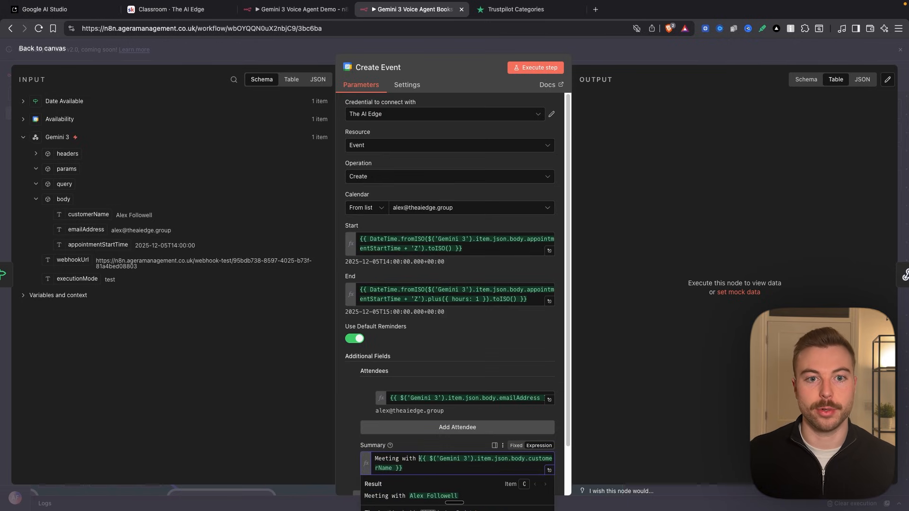
{"action": "left_click", "coordinate": [558, 71]}
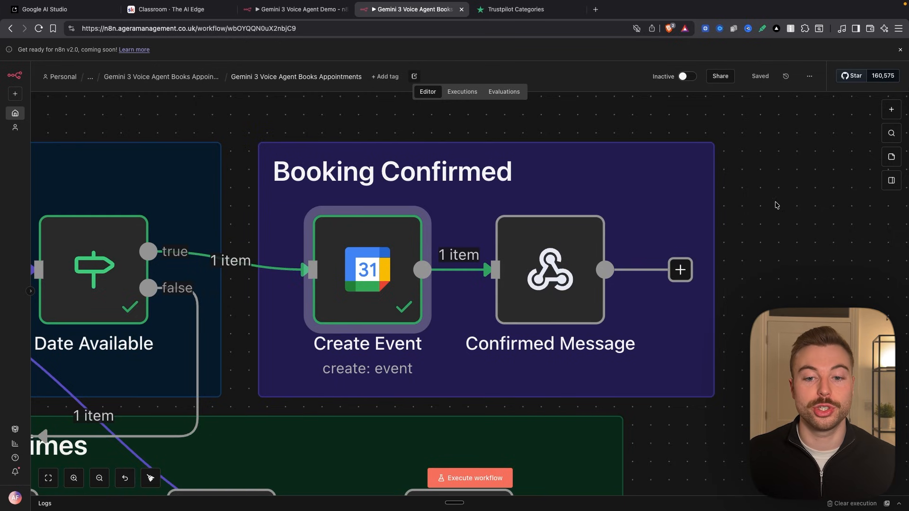
- Review the text response body of the Confirmed Message node and return to the canvas
{"action": "double_click", "coordinate": [592, 295]}
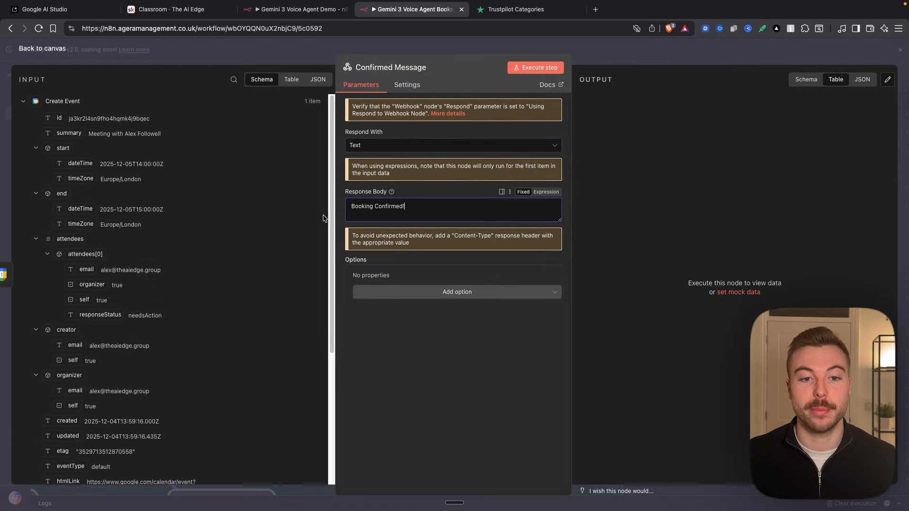
{"action": "key", "text": "super+a"}
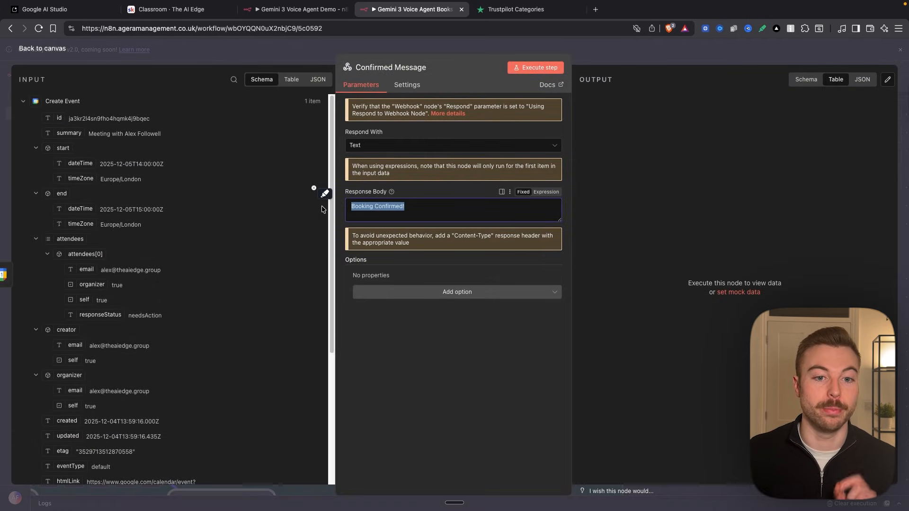
{"action": "key", "text": "Escape"}
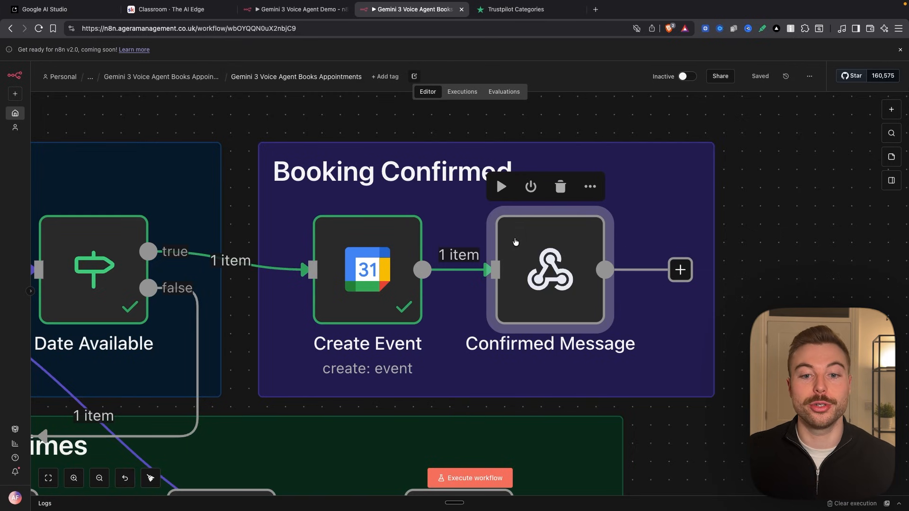
- Copy the test webhook URL from the Gemini 3 node
{"action": "scroll", "coordinate": [515, 242], "scroll_direction": "down", "scroll_amount": 10}
{"action": "scroll", "coordinate": [407, 235], "scroll_direction": "down", "scroll_amount": 2}
{"action": "scroll", "coordinate": [406, 233], "scroll_direction": "up", "scroll_amount": 5}
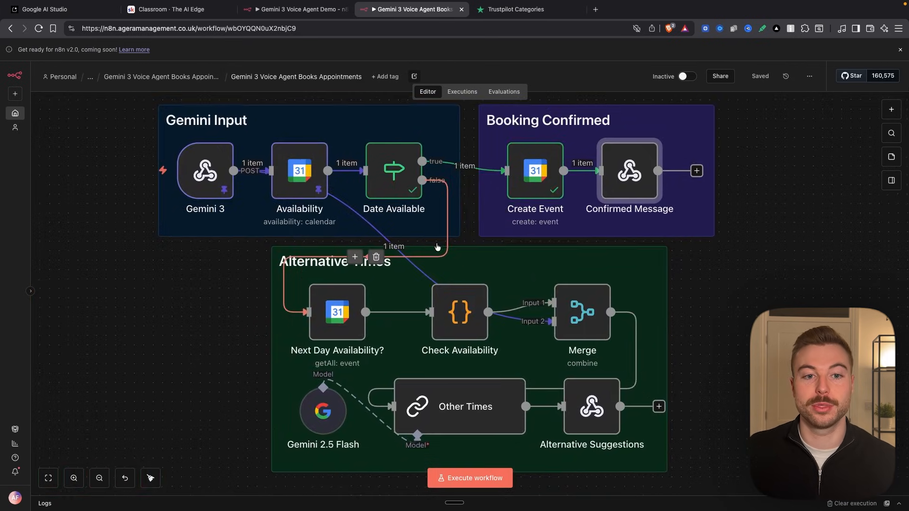
{"action": "mouse_move", "coordinate": [340, 171]}
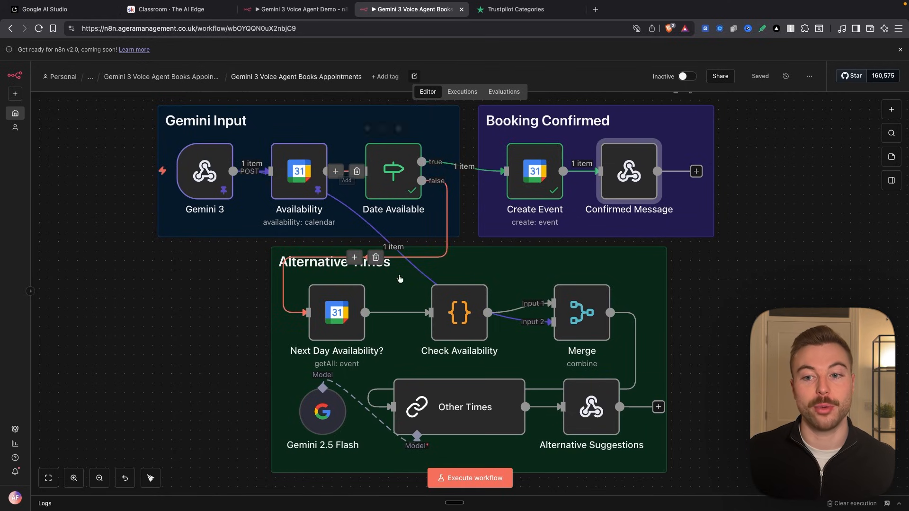
{"action": "left_click", "coordinate": [706, 295]}
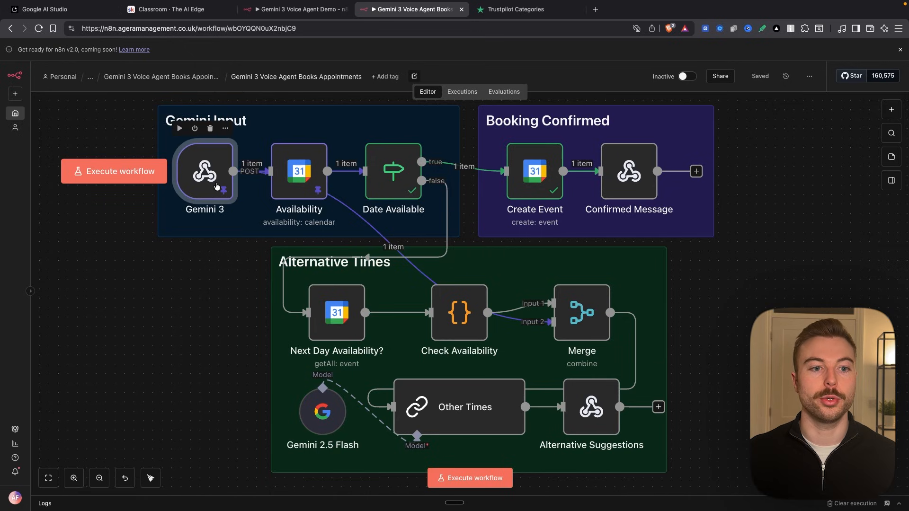
{"action": "double_click", "coordinate": [205, 170]}
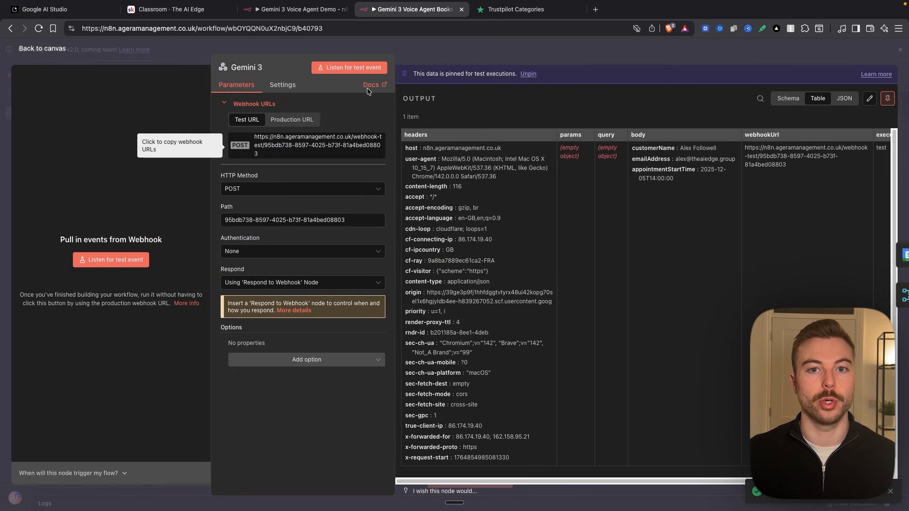
{"action": "key", "text": "Escape"}
- Unpin the test data from the Gemini 3 and Availability nodes
{"action": "right_click", "coordinate": [204, 193]}
{"action": "left_click", "coordinate": [221, 243]}
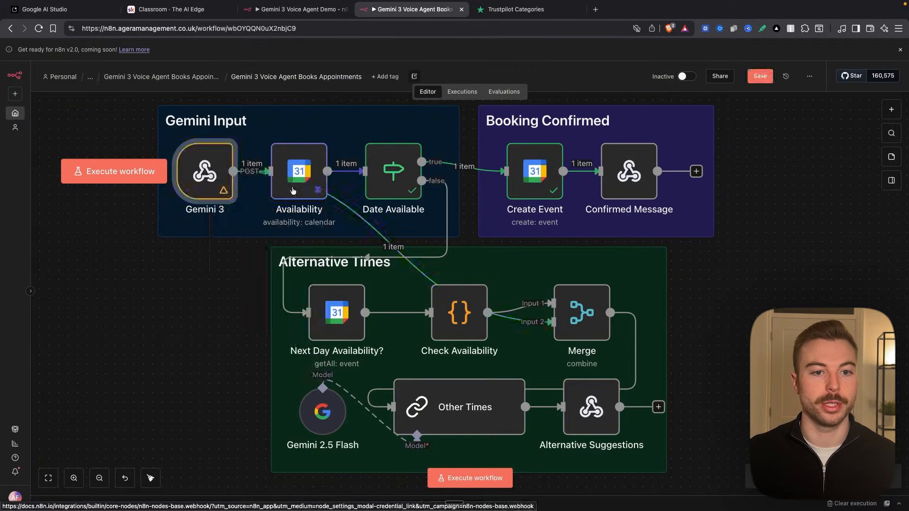
{"action": "right_click", "coordinate": [301, 193]}
{"action": "left_click", "coordinate": [333, 256]}
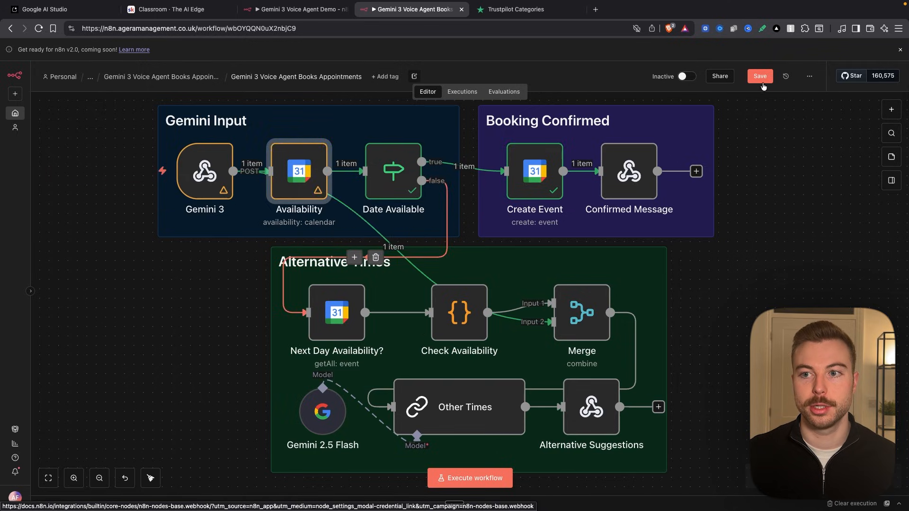
- Switch to Google AI Studio and replace the WEBHOOK_URL value in App.tsx with the copied test webhook URL
{"action": "left_click", "coordinate": [45, 13]}
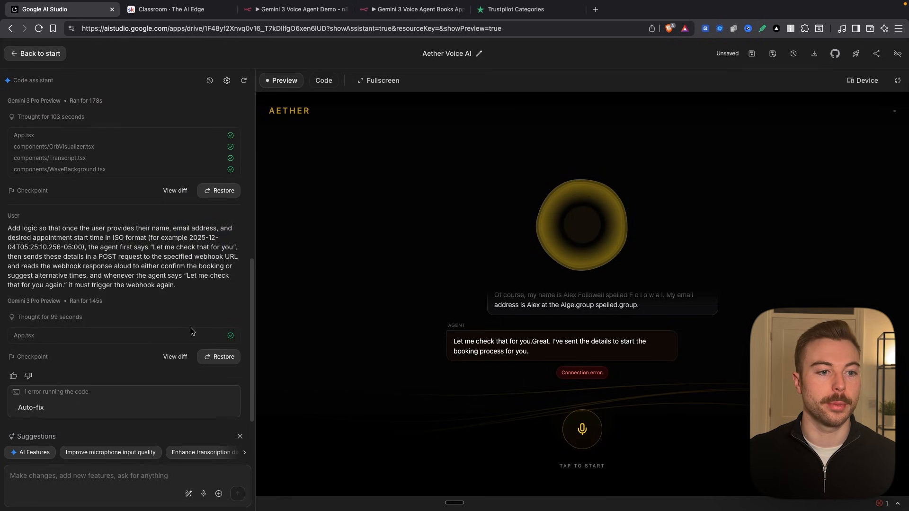
{"action": "left_click", "coordinate": [324, 81]}
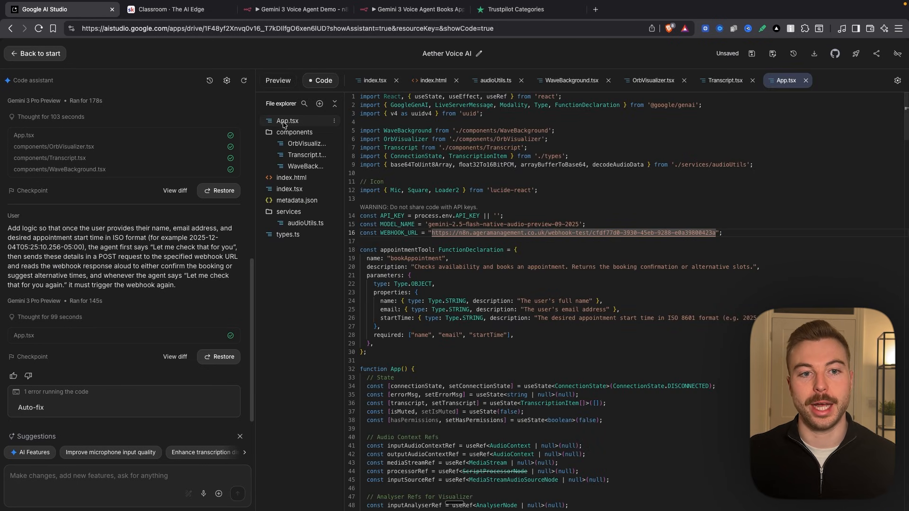
{"action": "left_click", "coordinate": [429, 233]}
{"action": "left_click_drag", "start_coordinate": [431, 233], "coordinate": [711, 232]}
{"action": "key", "text": "ctrl+v"}
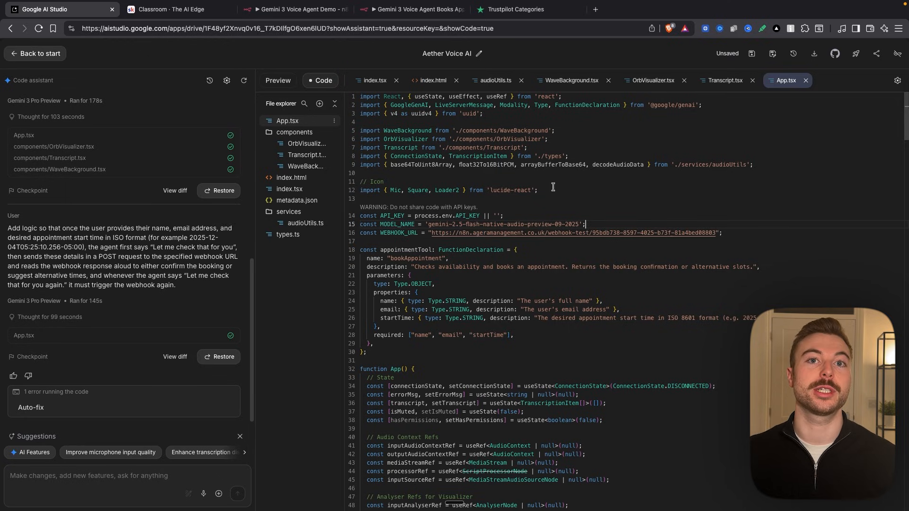
- Preview the voice app in fullscreen, mobile and rotated tablet layouts, and return it to the current screen size
{"action": "left_click", "coordinate": [277, 80]}
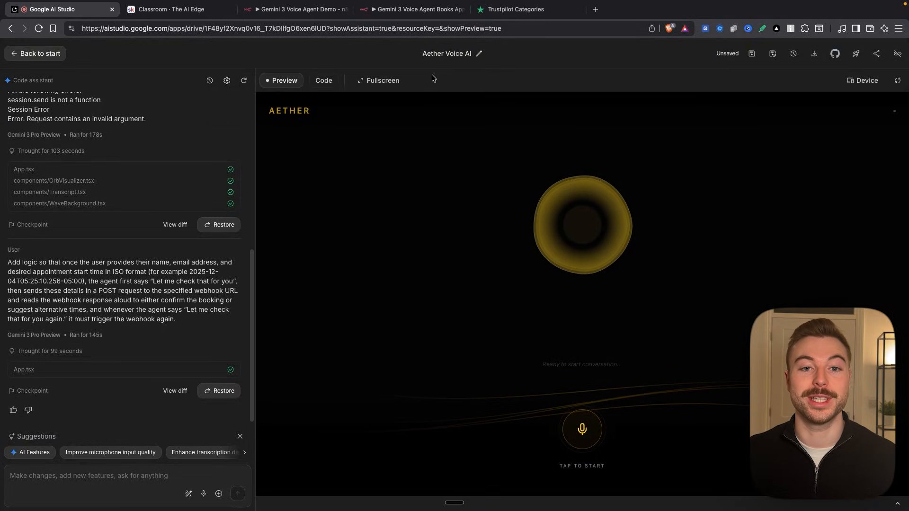
{"action": "left_click", "coordinate": [396, 81]}
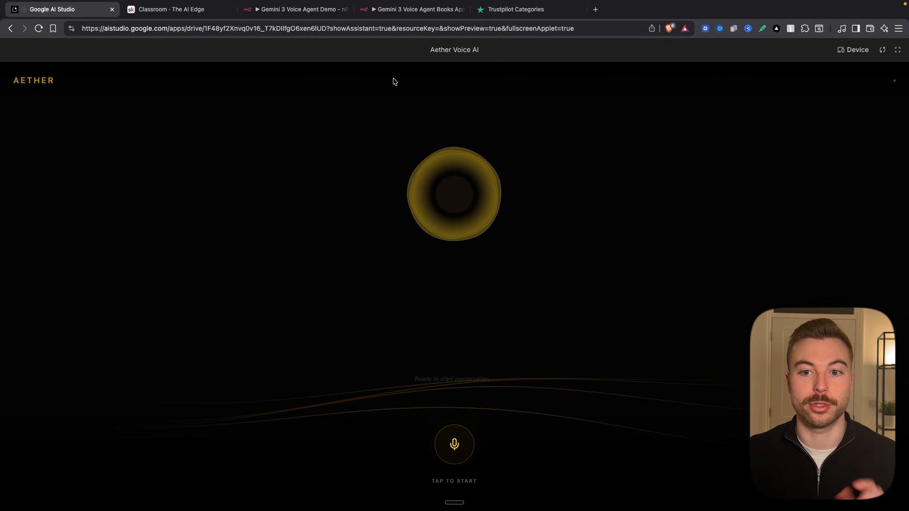
{"action": "left_click", "coordinate": [900, 51]}
{"action": "left_click", "coordinate": [862, 81]}
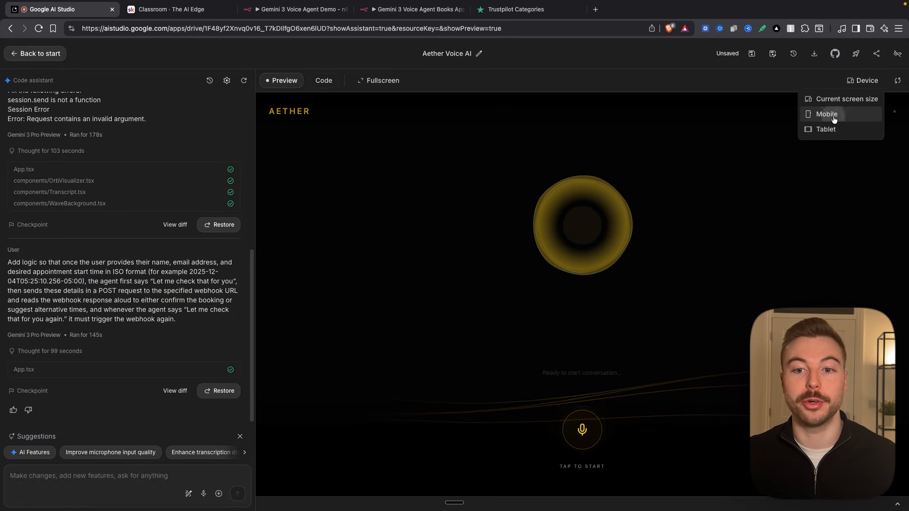
{"action": "left_click", "coordinate": [839, 115]}
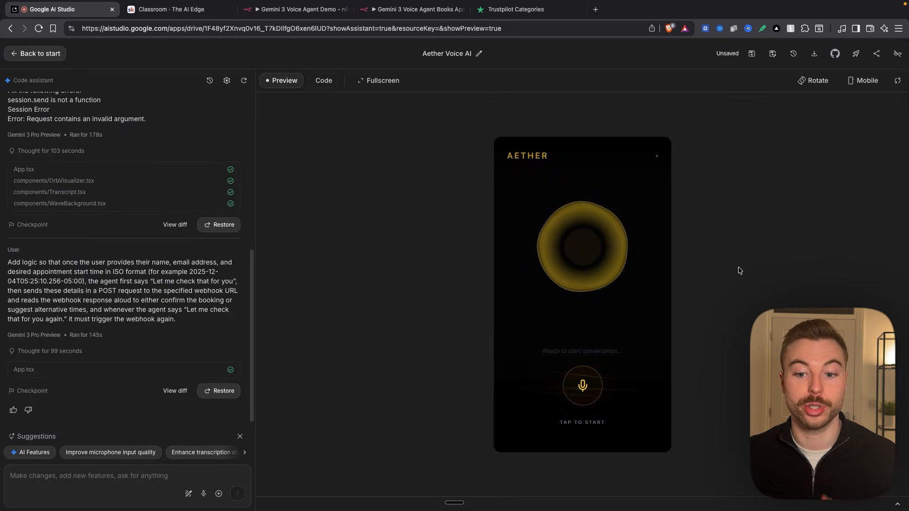
{"action": "left_click", "coordinate": [862, 81]}
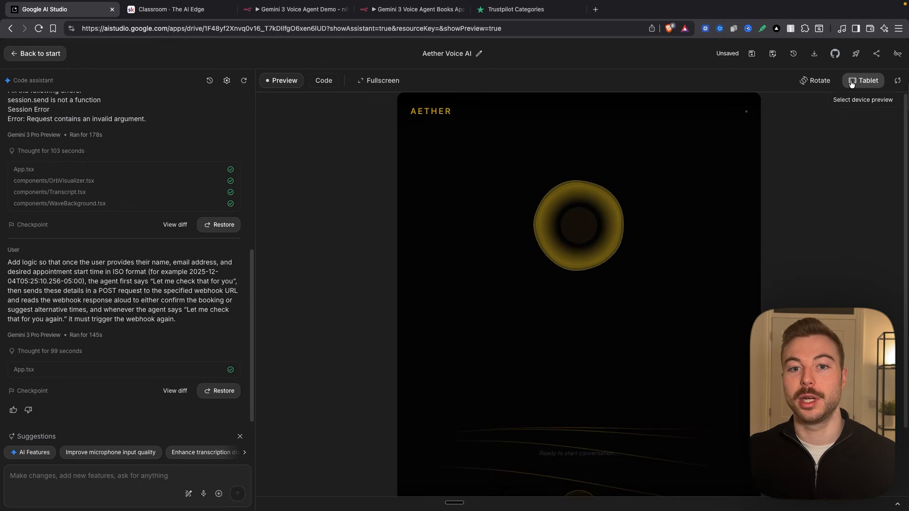
{"action": "left_click", "coordinate": [812, 81]}
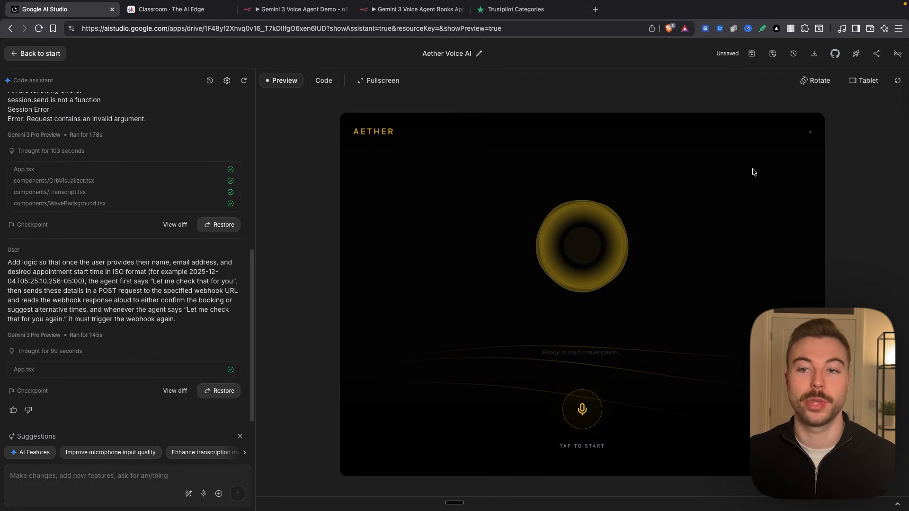
{"action": "left_click", "coordinate": [861, 80]}
{"action": "left_click", "coordinate": [850, 99]}
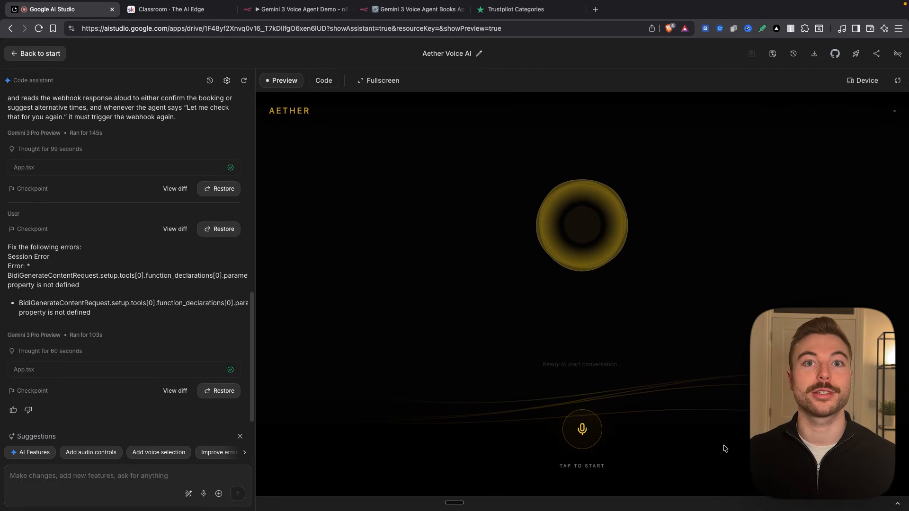
- Start a voice session in the app to request an appointment for 2 pm on Saturday, checking the n8n workflow's trigger status
{"action": "left_click", "coordinate": [587, 431]}
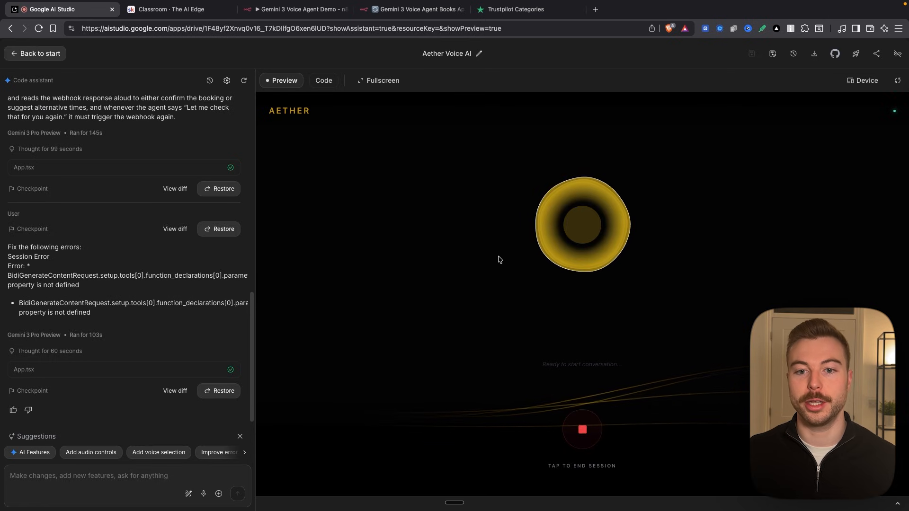
{"action": "left_click", "coordinate": [397, 11]}
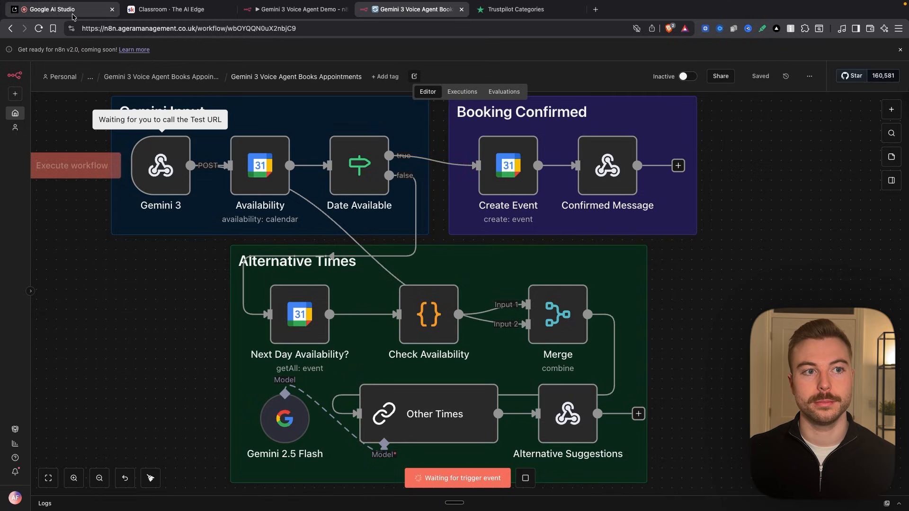
{"action": "left_click", "coordinate": [52, 9]}
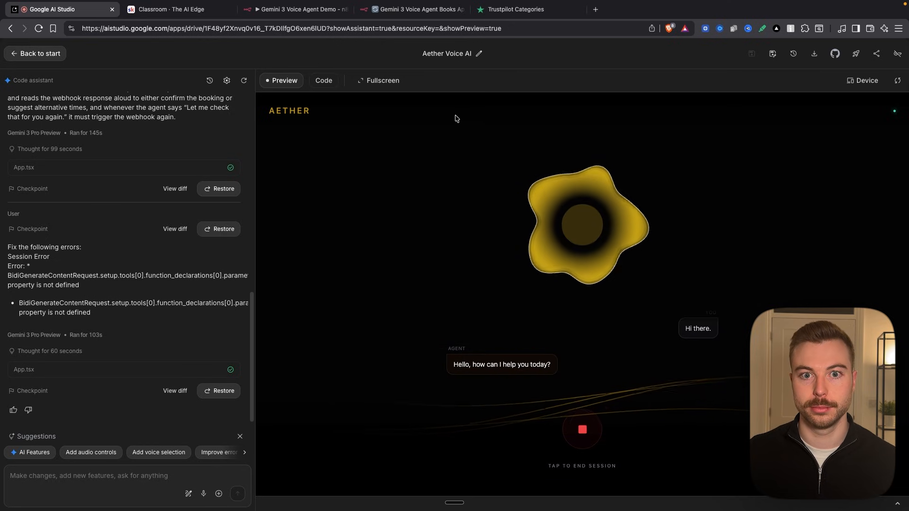
{"action": "left_click", "coordinate": [413, 9]}
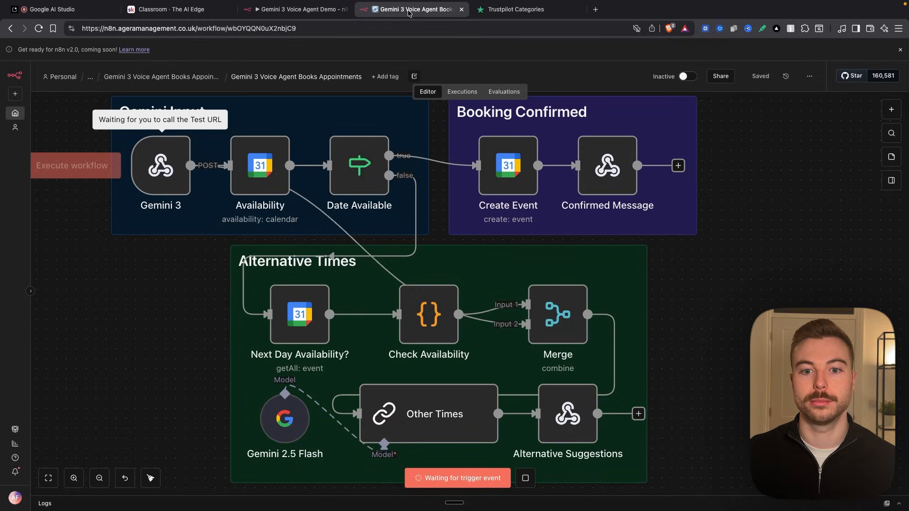
{"action": "left_click", "coordinate": [68, 13]}
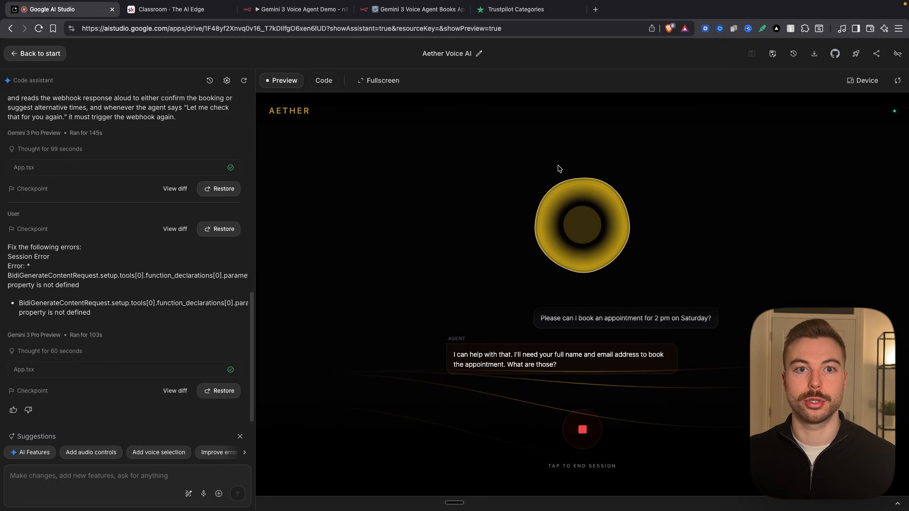
- Check the n8n workflow's execution of the booking and review the voice session's transcript in Google AI Studio
{"action": "left_click", "coordinate": [411, 9]}
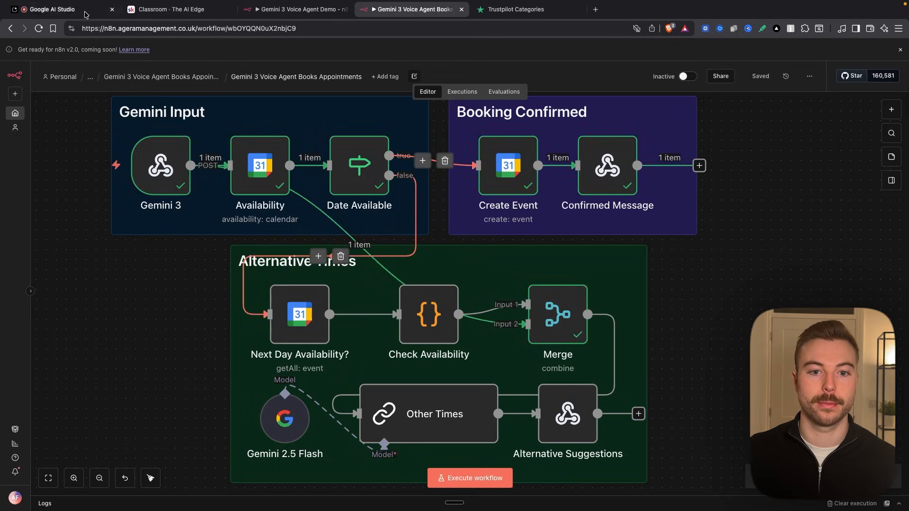
{"action": "left_click", "coordinate": [87, 12]}
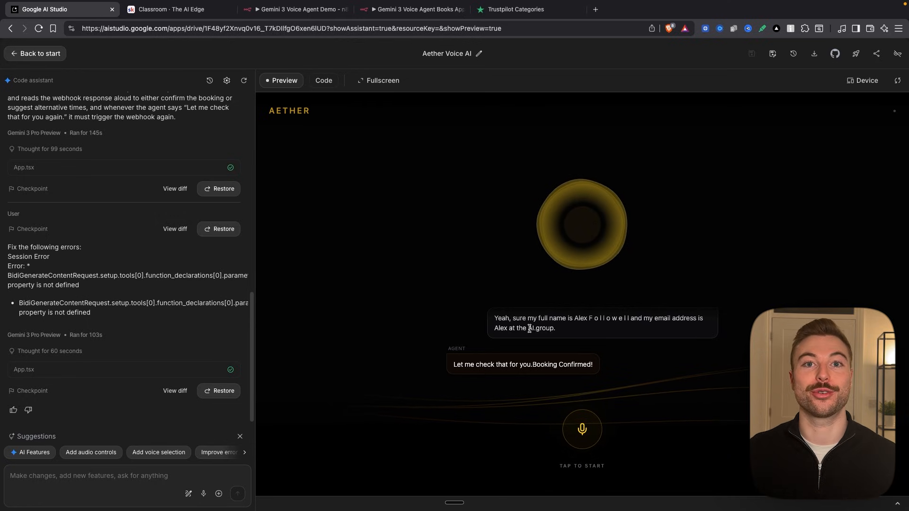
{"action": "scroll", "coordinate": [529, 328], "scroll_direction": "up", "scroll_amount": 10}
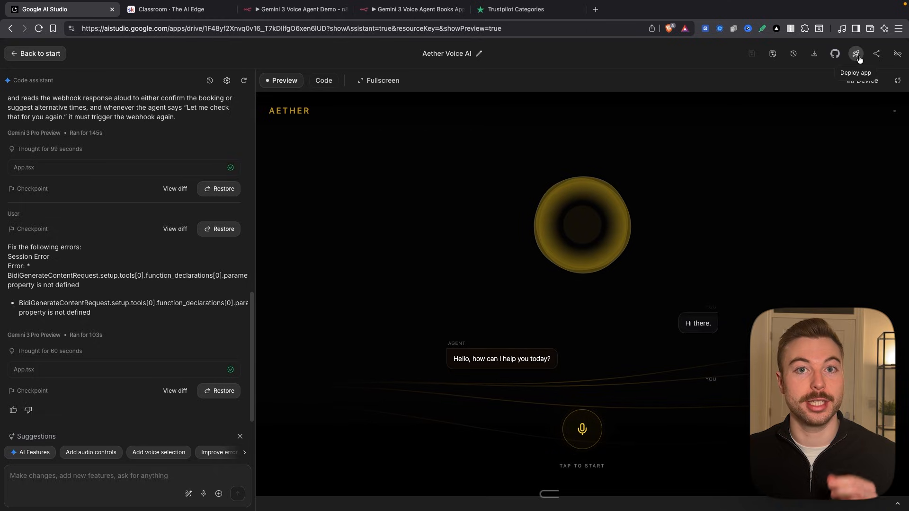
- Copy the Aether Voice AI share link with Default to fullscreen on, and open it in a new tab, allowing microphone access
{"action": "left_click", "coordinate": [874, 56]}
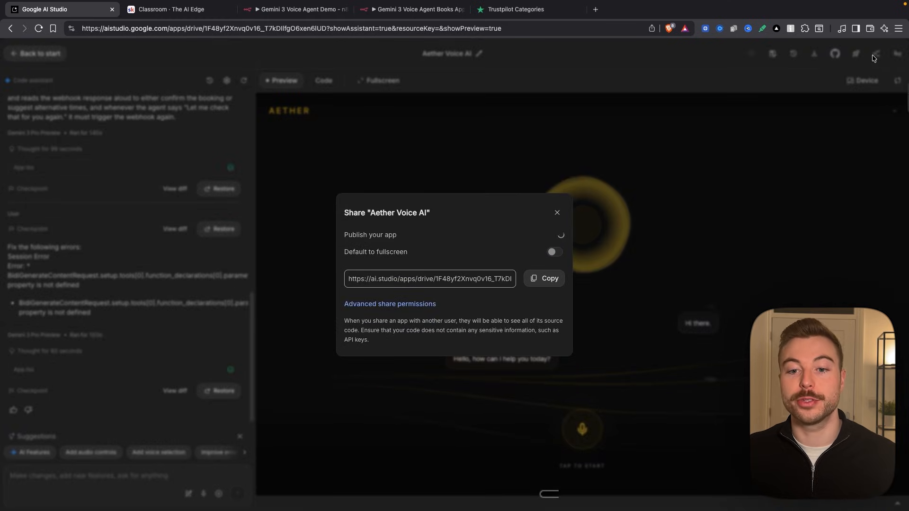
{"action": "left_click", "coordinate": [545, 276]}
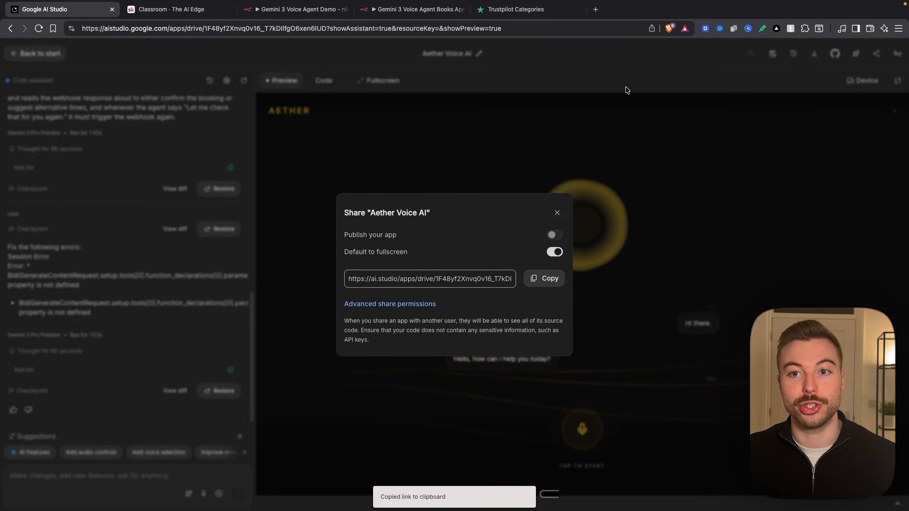
{"action": "left_click", "coordinate": [600, 10]}
{"action": "key", "text": "super+v"}
{"action": "key", "text": "Return"}
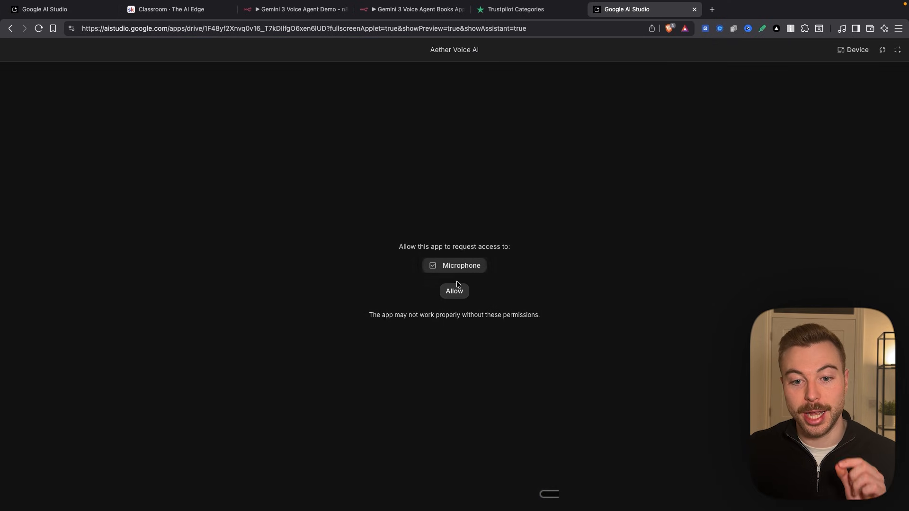
{"action": "left_click", "coordinate": [454, 291]}
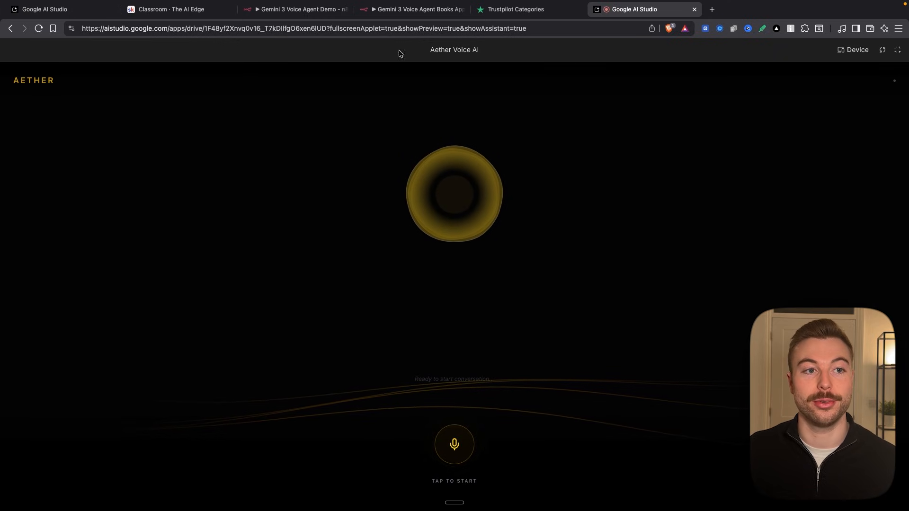
{"action": "left_click", "coordinate": [49, 11]}
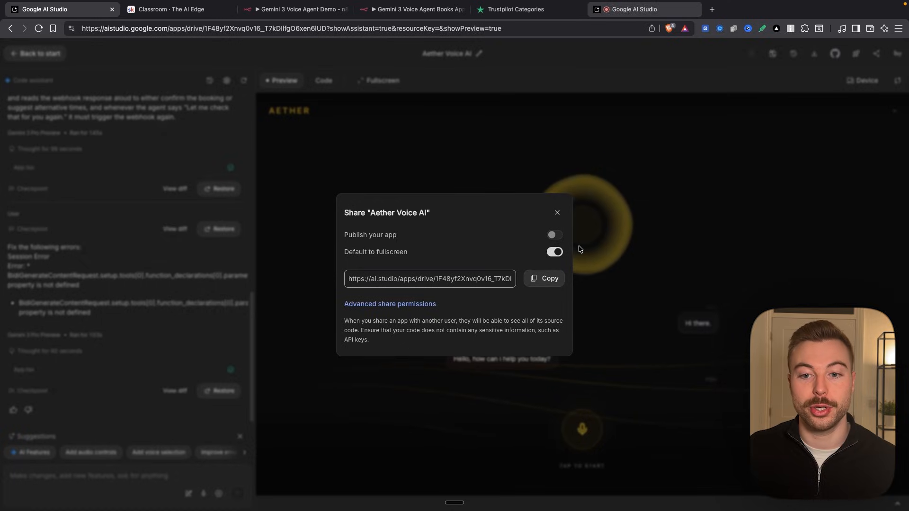
{"action": "left_click", "coordinate": [556, 214]}
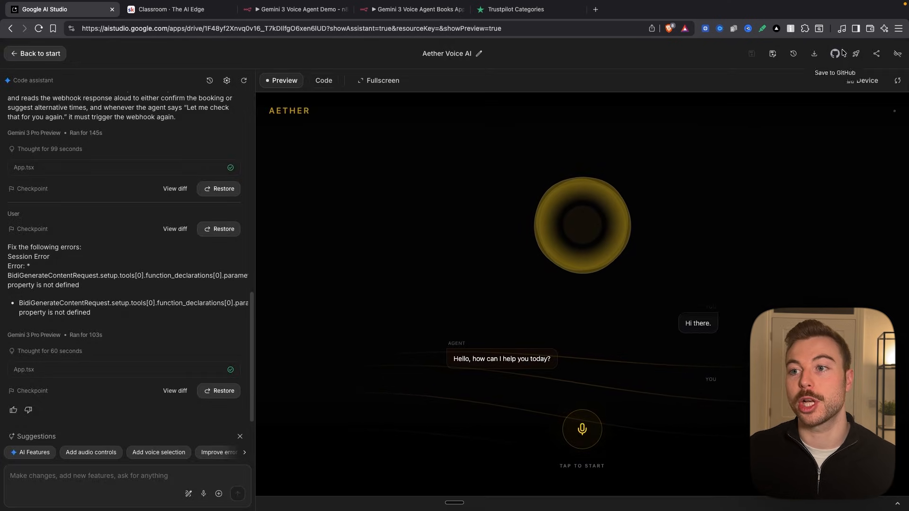
- Start deploying the app on Google Cloud and create a new Cloud project named "Gemini 3 Voice Agent" for it
{"action": "left_click", "coordinate": [856, 53]}
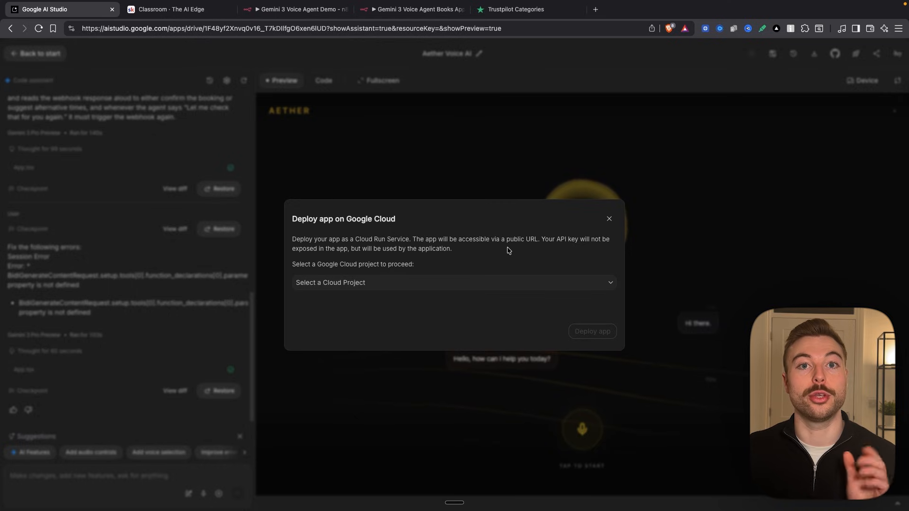
{"action": "left_click", "coordinate": [446, 284]}
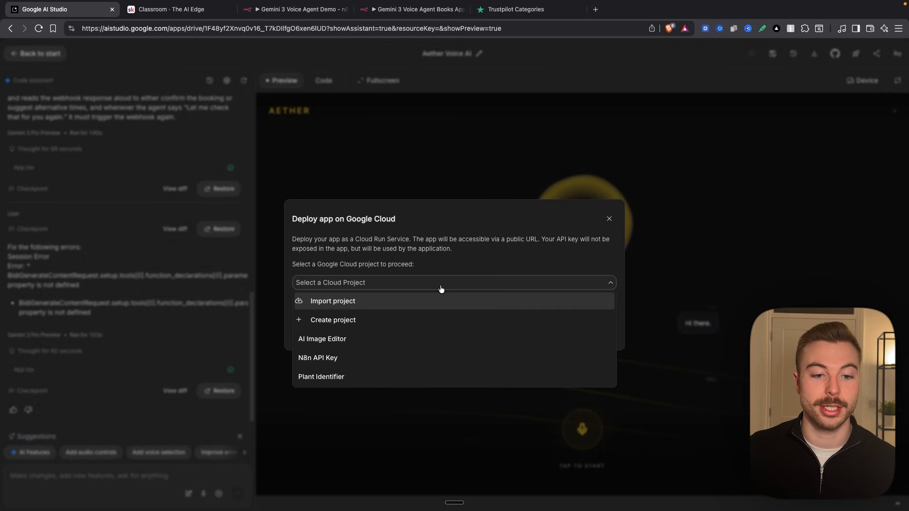
{"action": "left_click", "coordinate": [396, 319]}
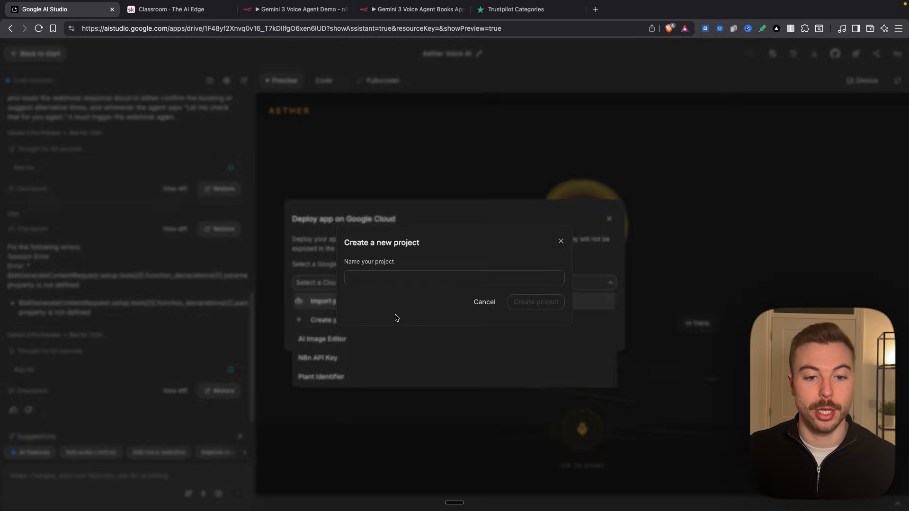
{"action": "left_click", "coordinate": [383, 279]}
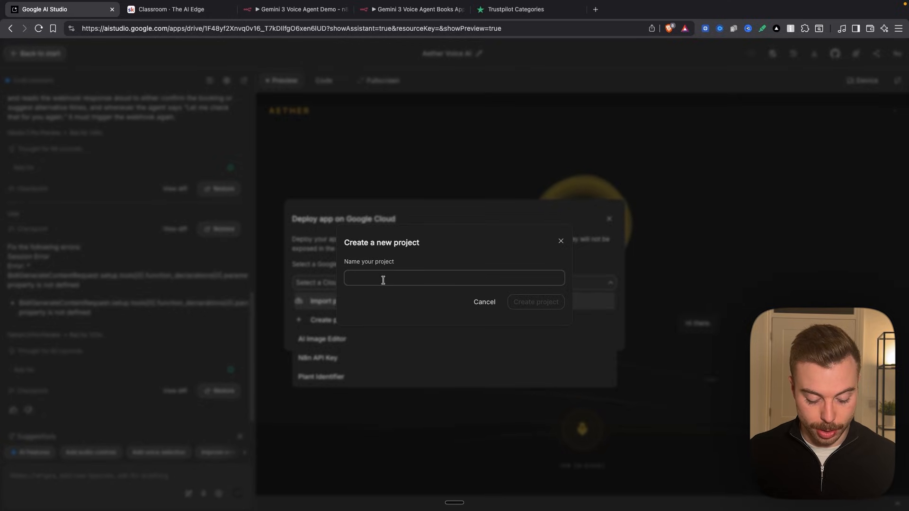
{"action": "type", "text": "Gemini 3 Voice Agent"}
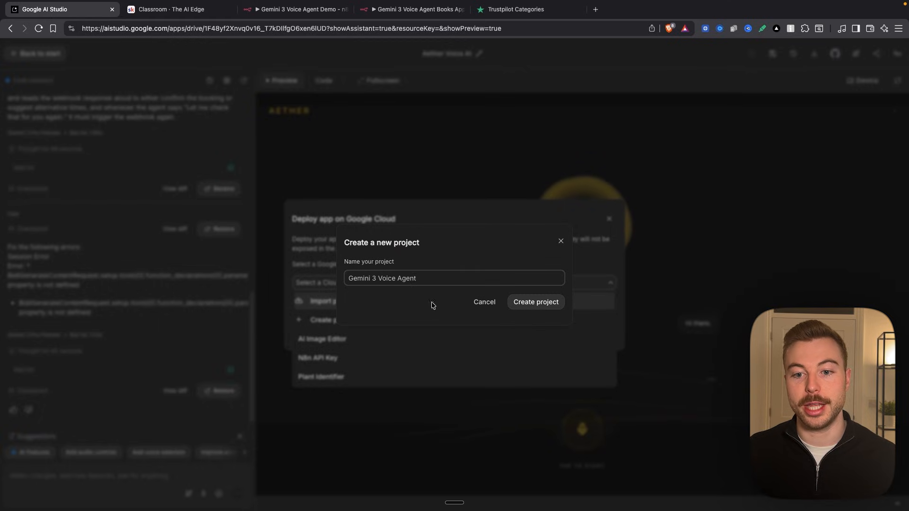
{"action": "left_click", "coordinate": [534, 303]}
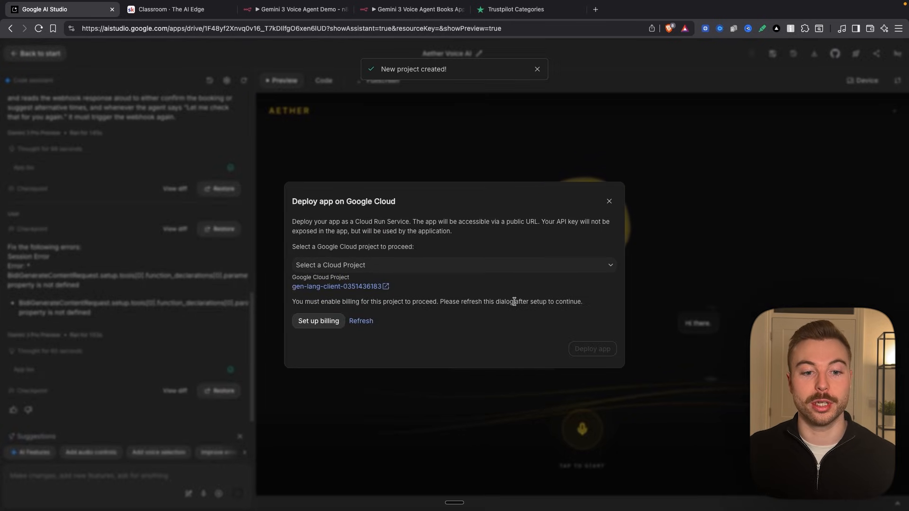
- Set up billing for the Gemini 3 Voice Agent project and deploy the app to Google Cloud
{"action": "left_click", "coordinate": [322, 321]}
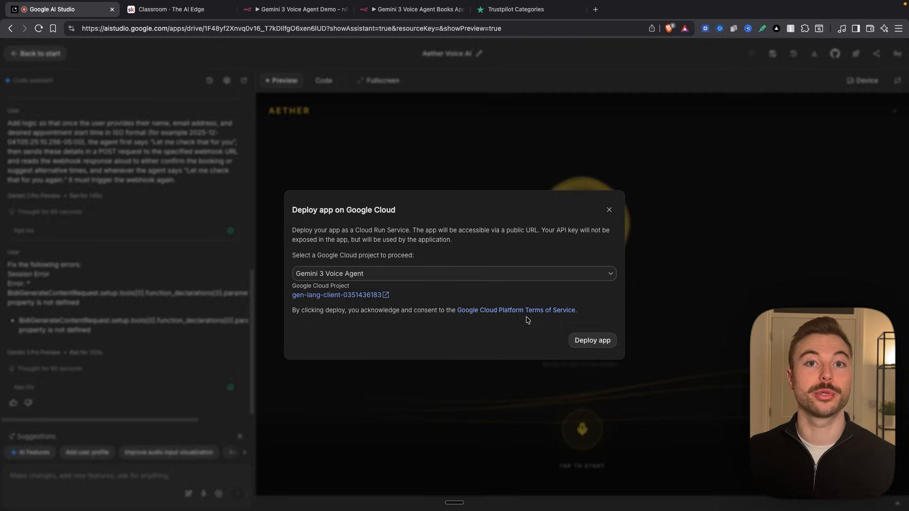
{"action": "left_click", "coordinate": [594, 340]}
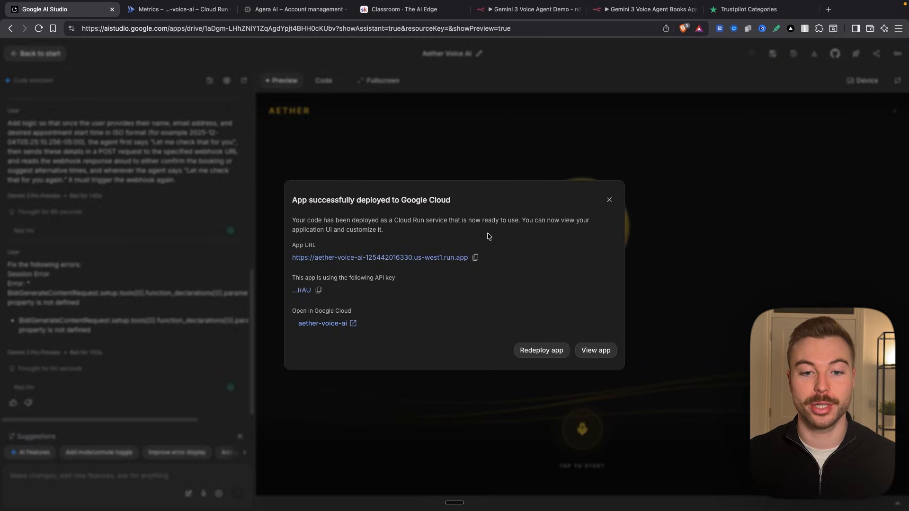
- Open the deployed app's URL and test it with a short voice session, closing the app tab and deployment dialog when done
{"action": "left_click", "coordinate": [420, 258]}
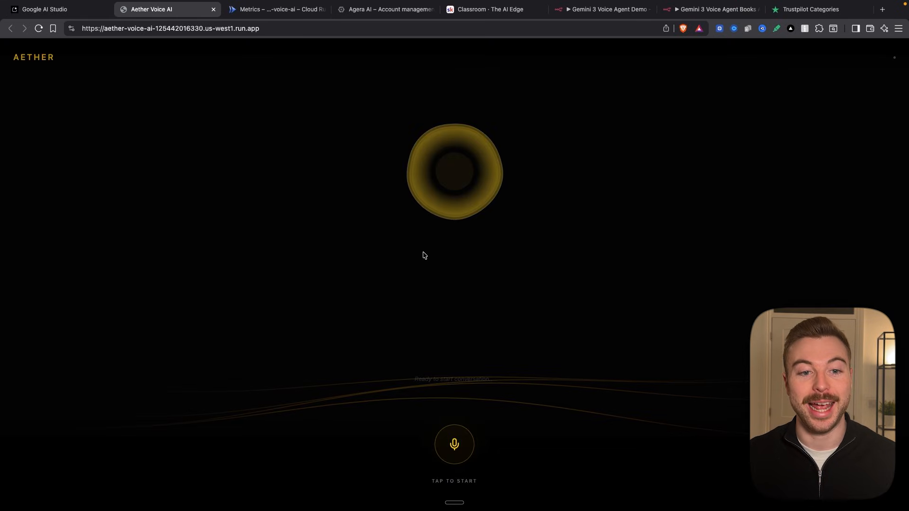
{"action": "left_click", "coordinate": [212, 179]}
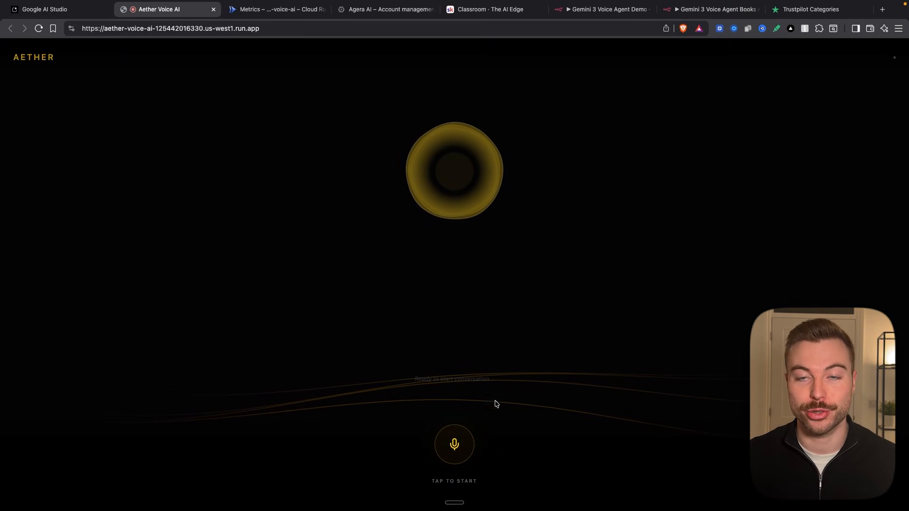
{"action": "left_click", "coordinate": [454, 447]}
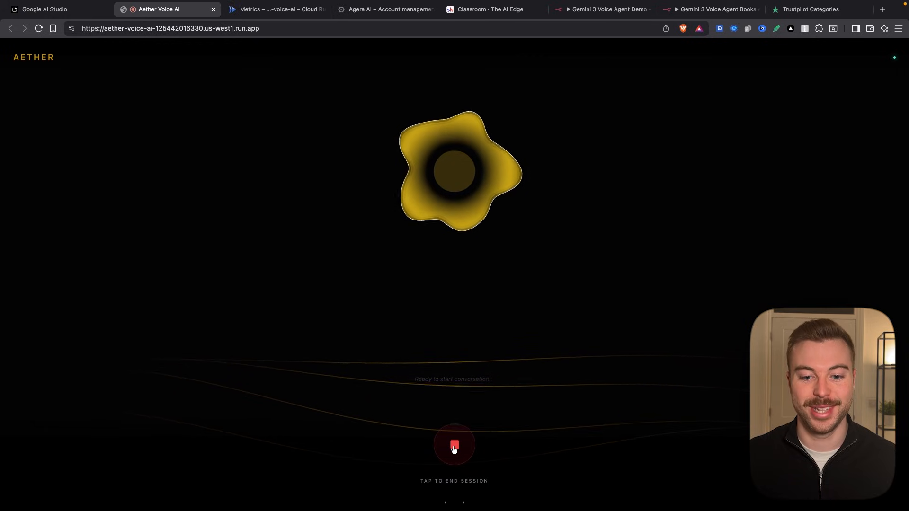
{"action": "left_click", "coordinate": [454, 448]}
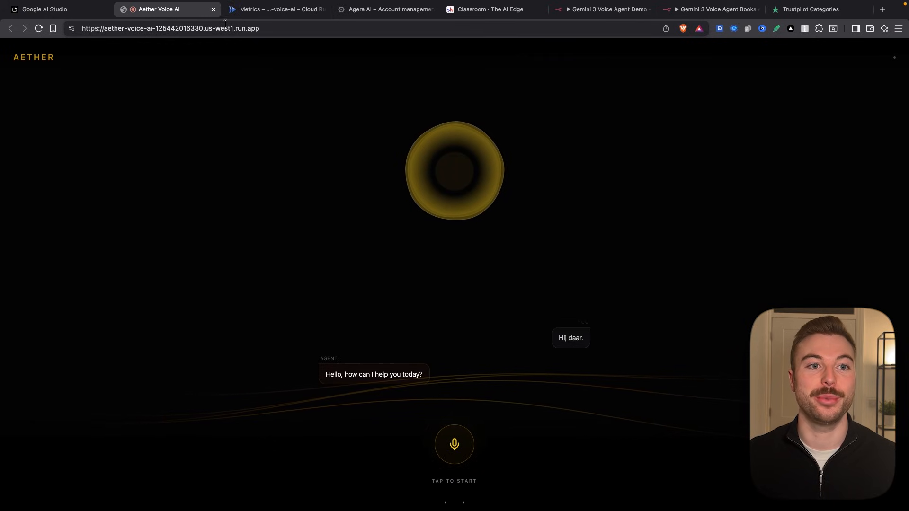
{"action": "left_click", "coordinate": [213, 9]}
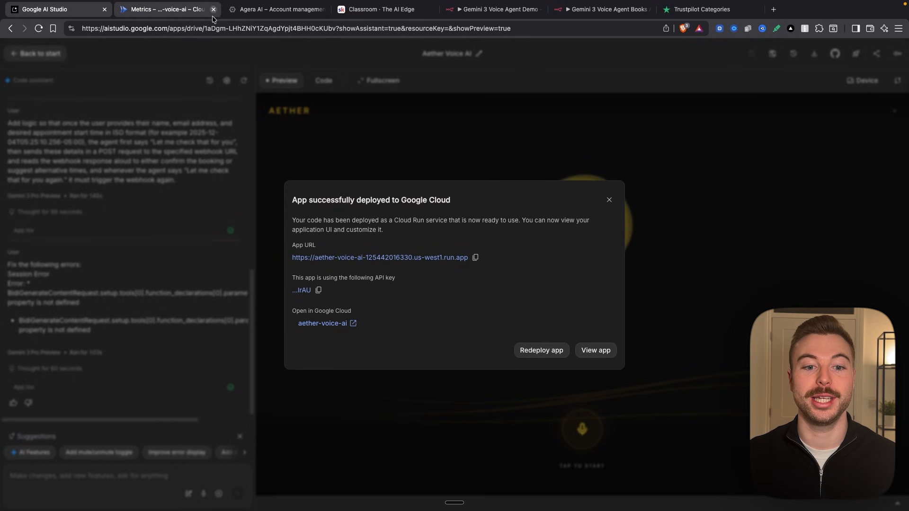
{"action": "left_click", "coordinate": [609, 200]}
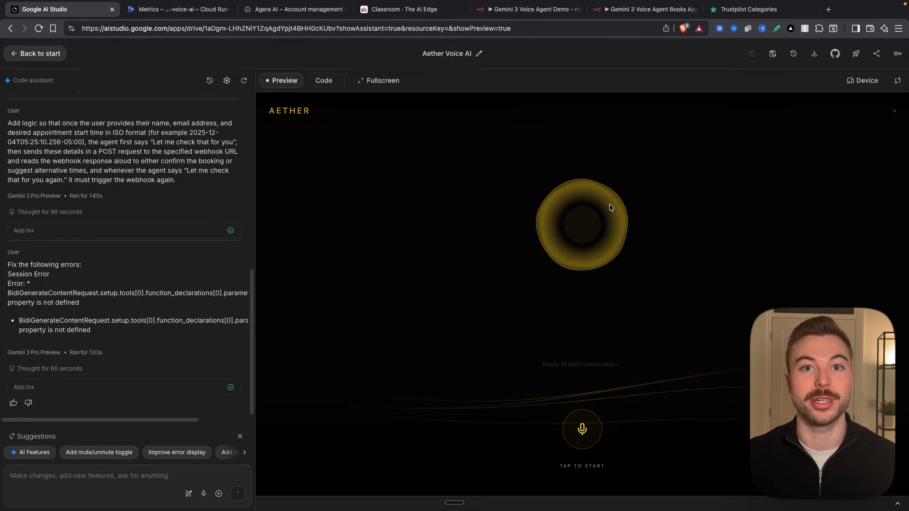
- Switch to Trustpilot, find the Plumber category, and open Tapmagician's website from its review page
{"action": "left_click", "coordinate": [727, 16]}
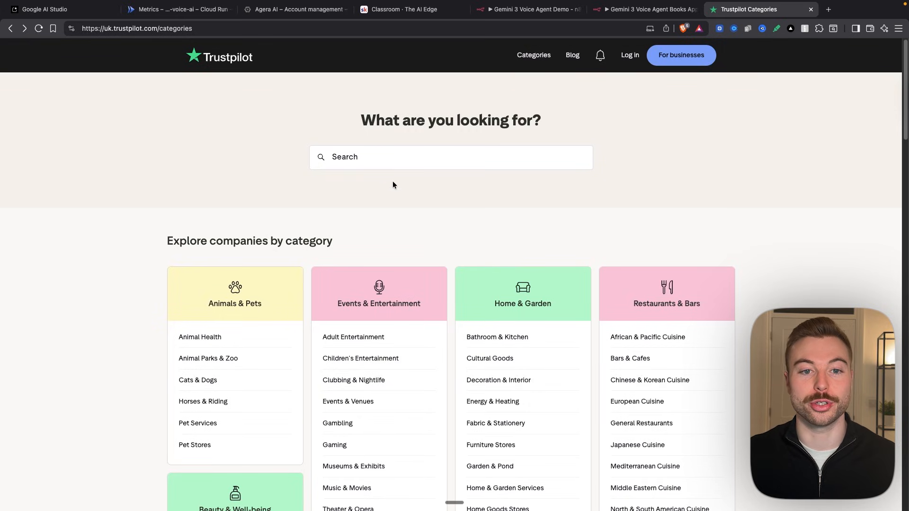
{"action": "left_click", "coordinate": [392, 158]}
{"action": "type", "text": "plu"}
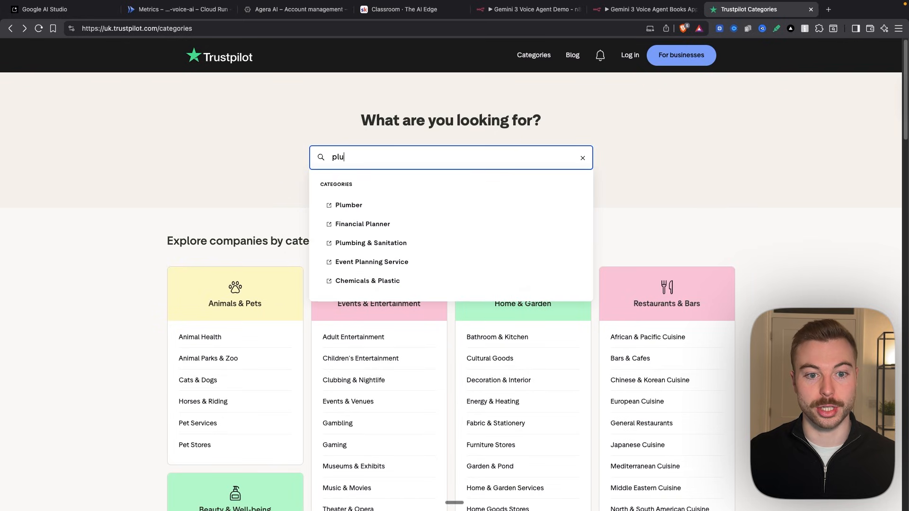
{"action": "left_click", "coordinate": [379, 205]}
{"action": "scroll", "coordinate": [263, 265], "scroll_direction": "down", "scroll_amount": 15}
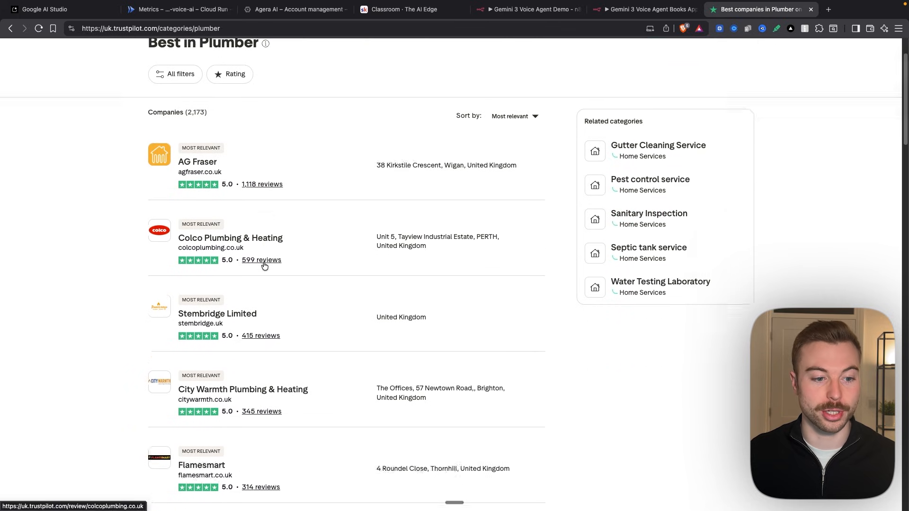
{"action": "left_click", "coordinate": [233, 225]}
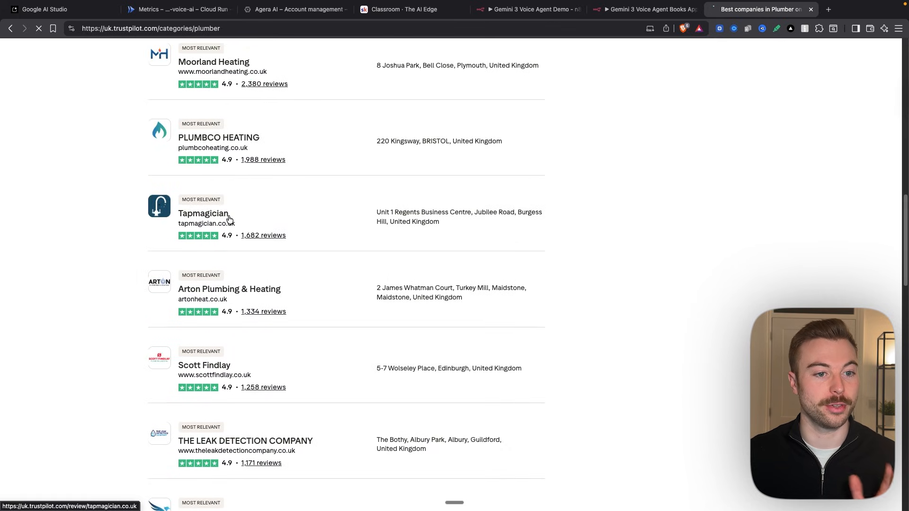
{"action": "left_click", "coordinate": [341, 190]}
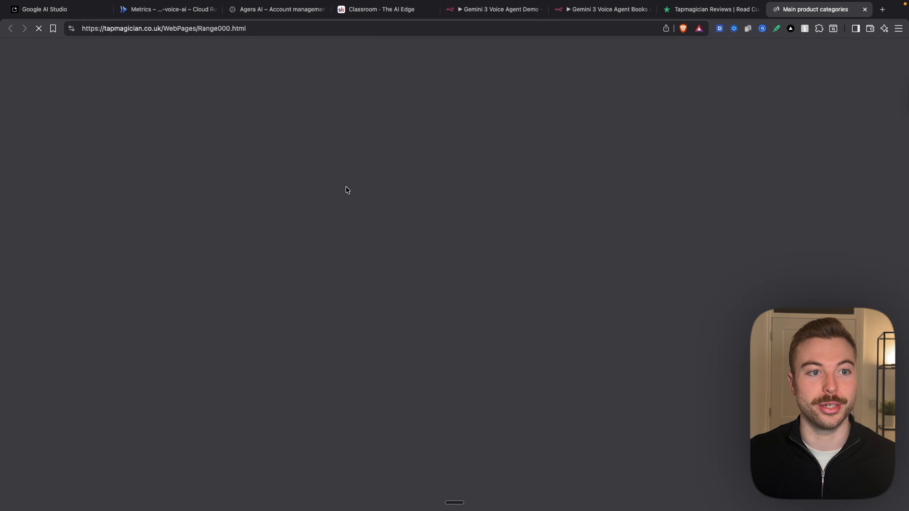
- Capture a screenshot of the Tap Magician homepage and attach it to the code assistant prompt in Google AI Studio
{"action": "key", "text": "super+shift+4"}
{"action": "left_click_drag", "start_coordinate": [38, 37], "coordinate": [893, 404]}
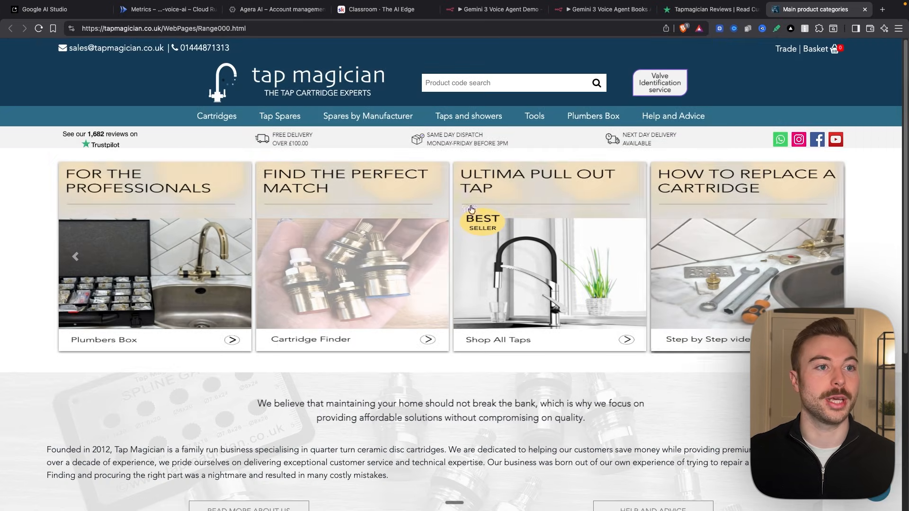
{"action": "left_click", "coordinate": [69, 7]}
{"action": "left_click_drag", "start_coordinate": [838, 466], "coordinate": [157, 403]}
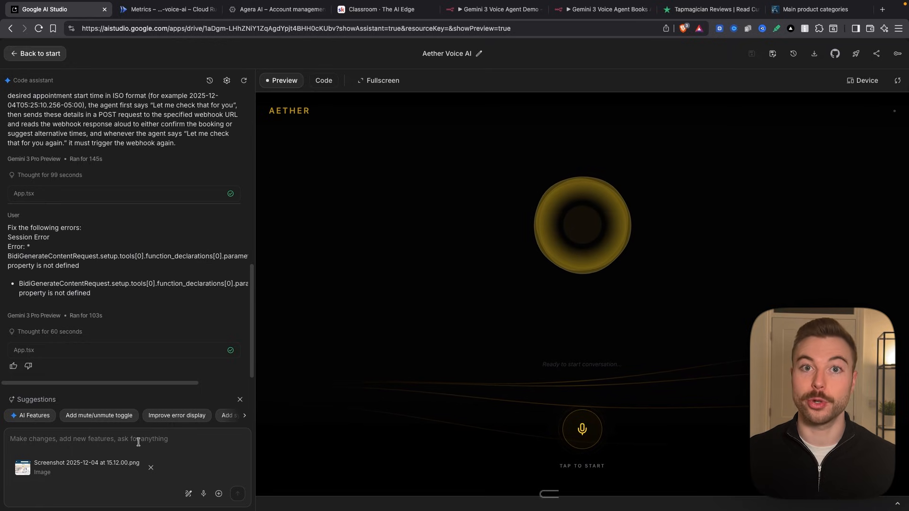
- Ask the code assistant to change the app's colour scheme to match the client's, using the attached website screenshot as reference
{"action": "type", "text": "Ple"}
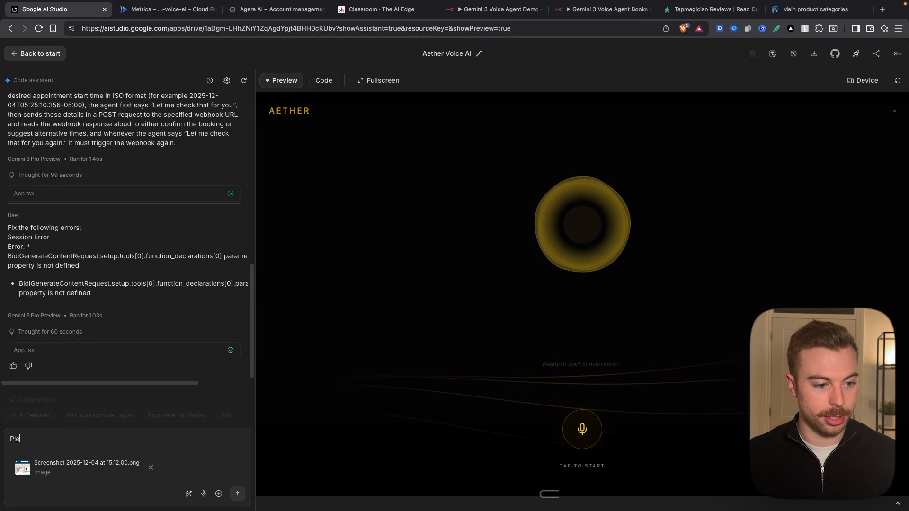
{"action": "type", "text": "ase change the colour scheme to amtch the clients"}
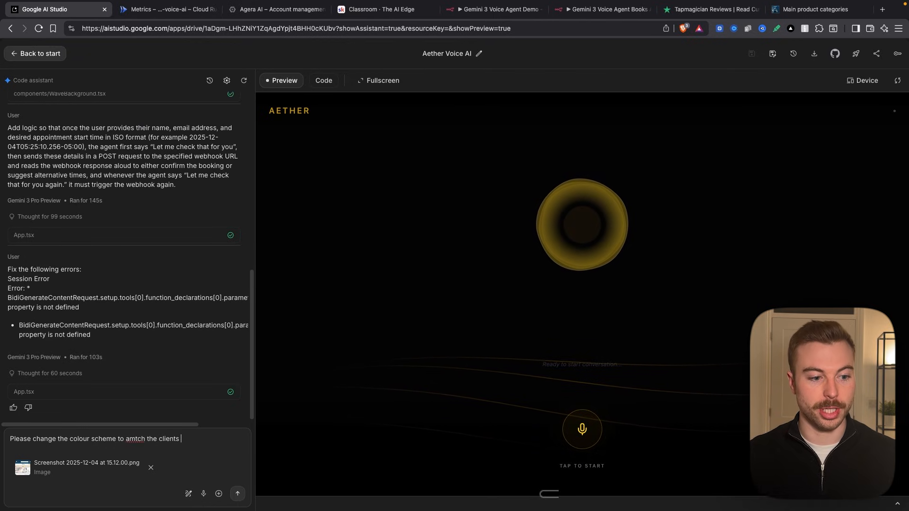
{"action": "key", "text": "Return"}
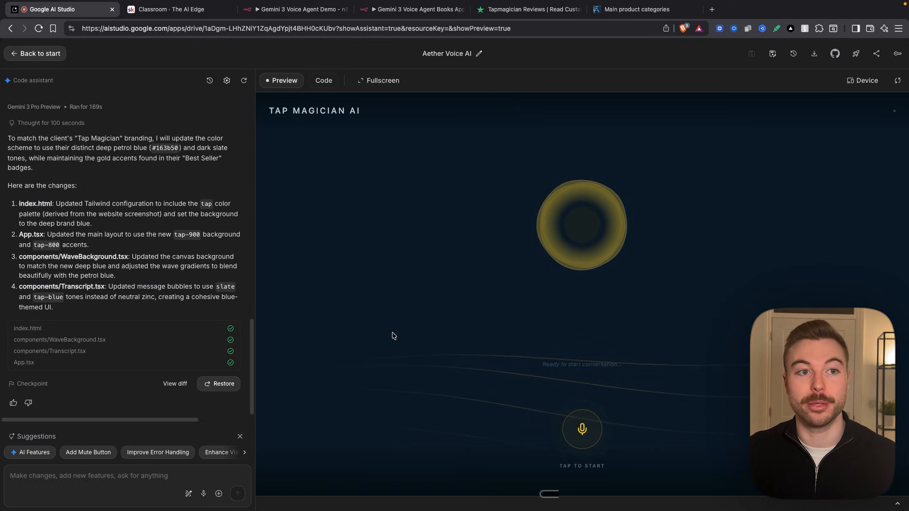
- Switch to The AI Edge Classroom page on Skool
{"action": "left_click", "coordinate": [178, 10]}
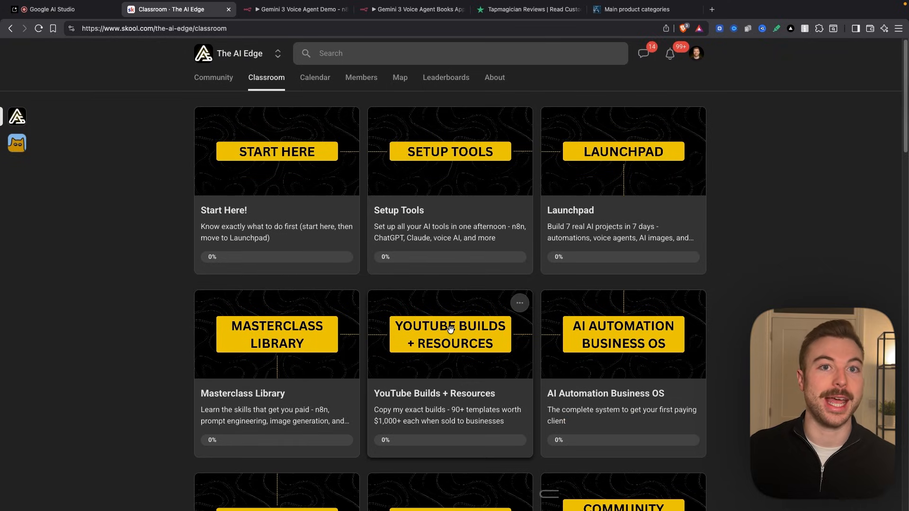